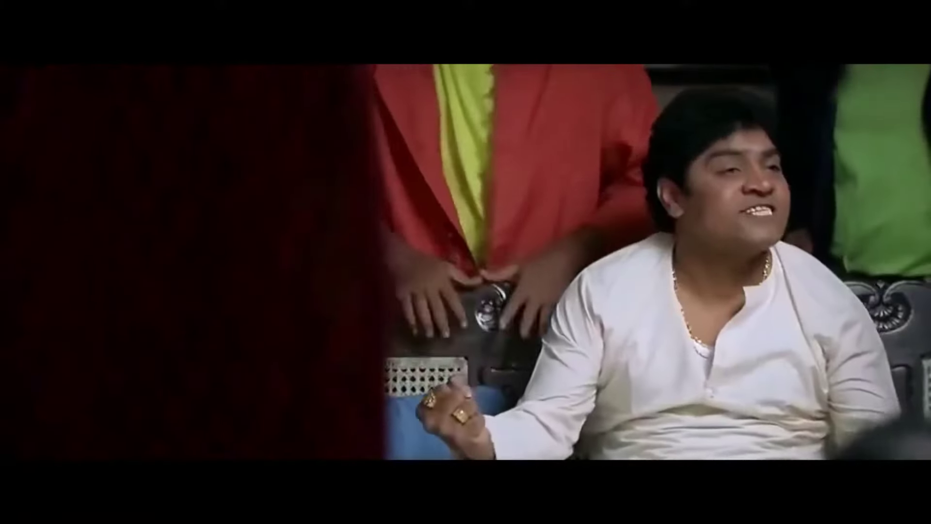
- Leave the full-screen video and open a new blank Chrome tab
key(ctrl+t)
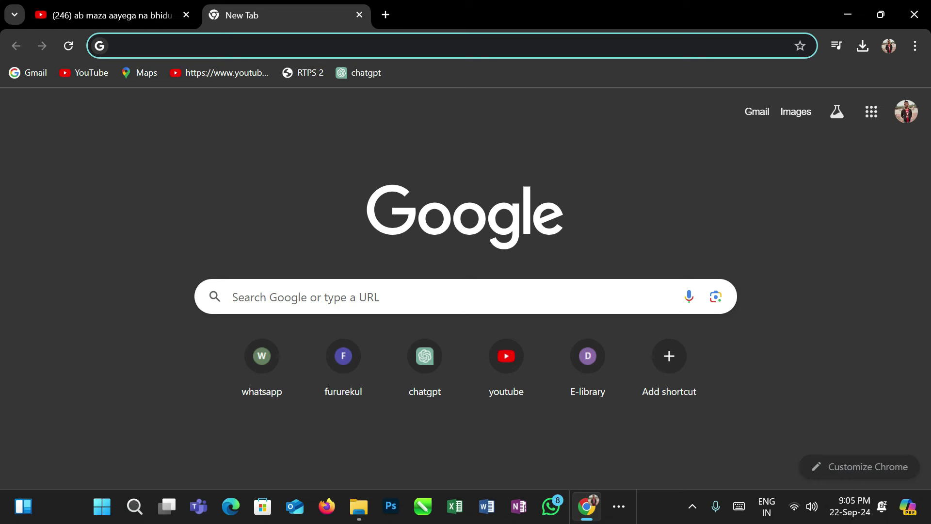
- Search Google for 'udid portal' and open the official swavlambancard.gov.in UDID homepage
click(227, 296)
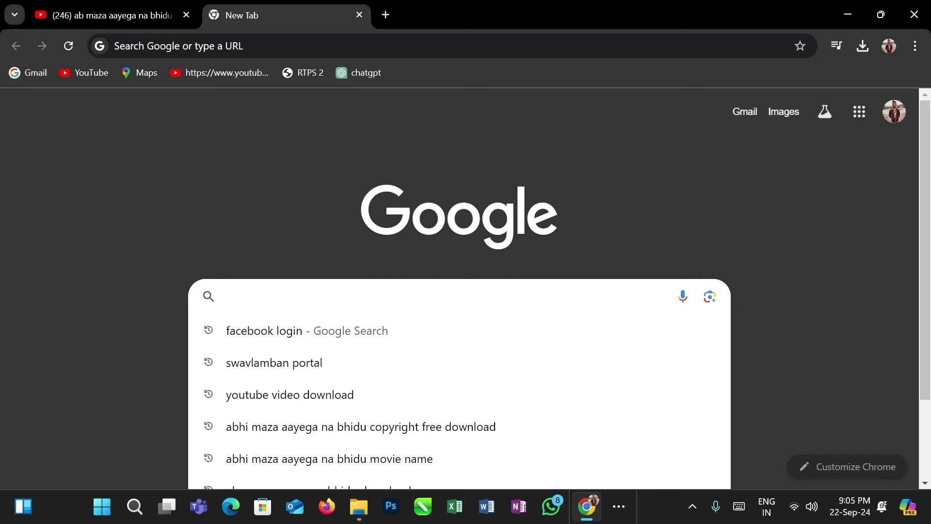
text(u)
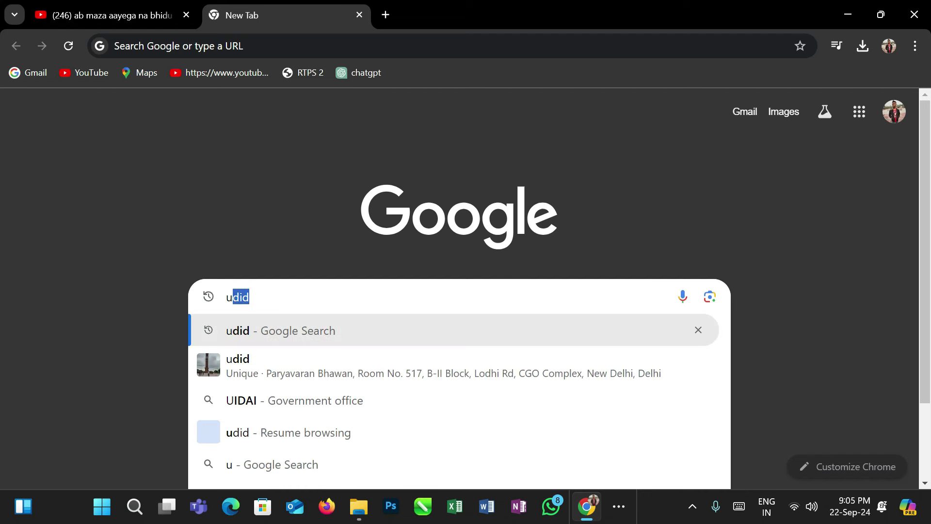
text(did)
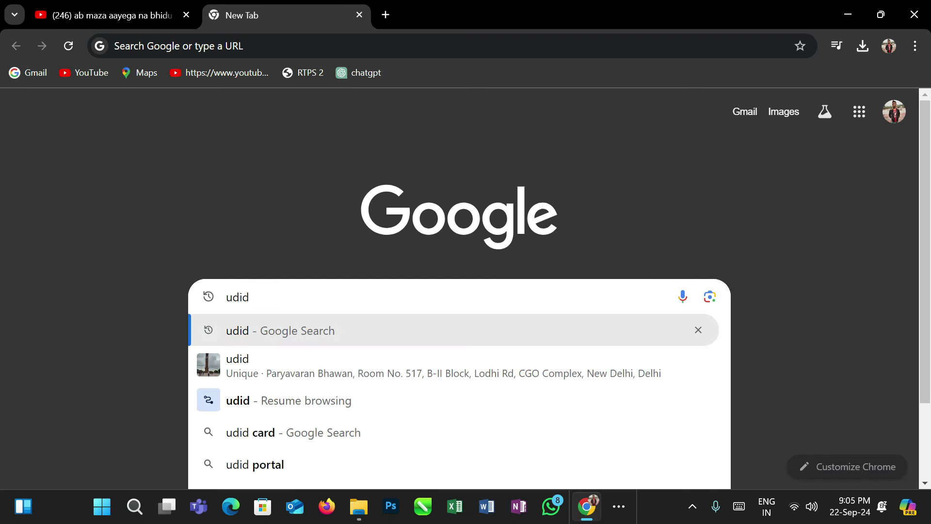
key(Down)
key(Down)
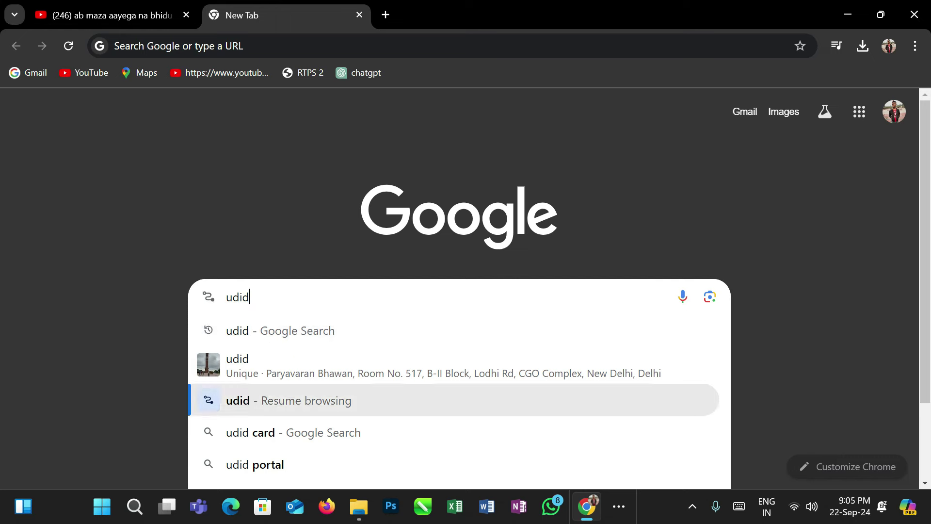
key(Down)
key(Down)
key(Return)
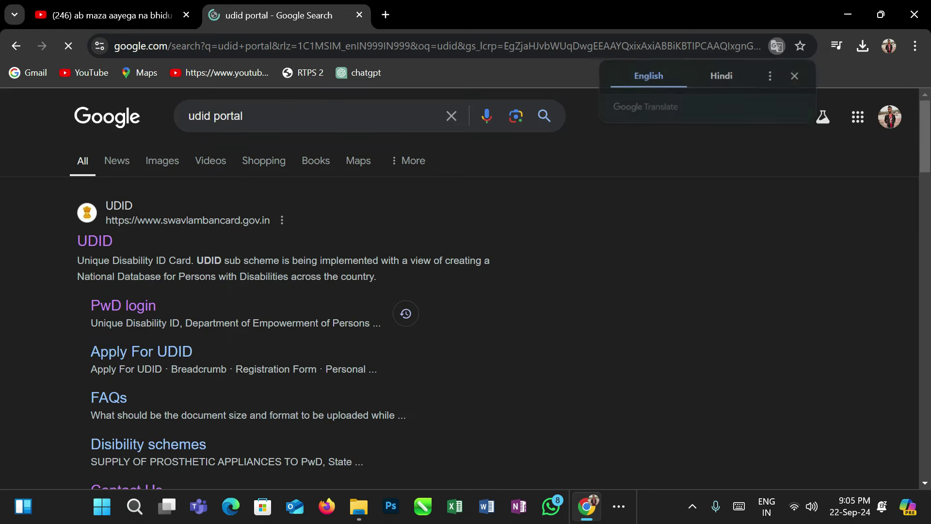
click(95, 241)
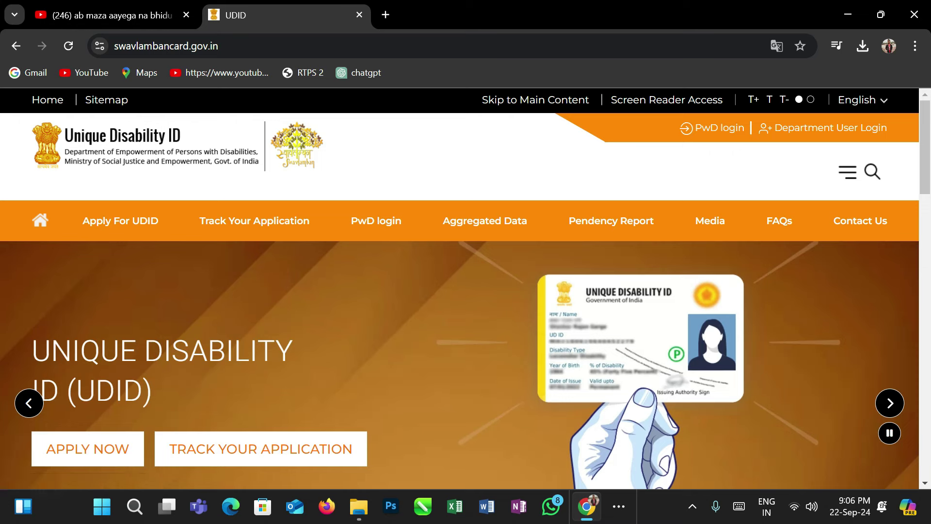
- Open the Track Your Application page from the UDID homepage
scroll(460, 288, down, 2)
scroll(459, 288, up, 1)
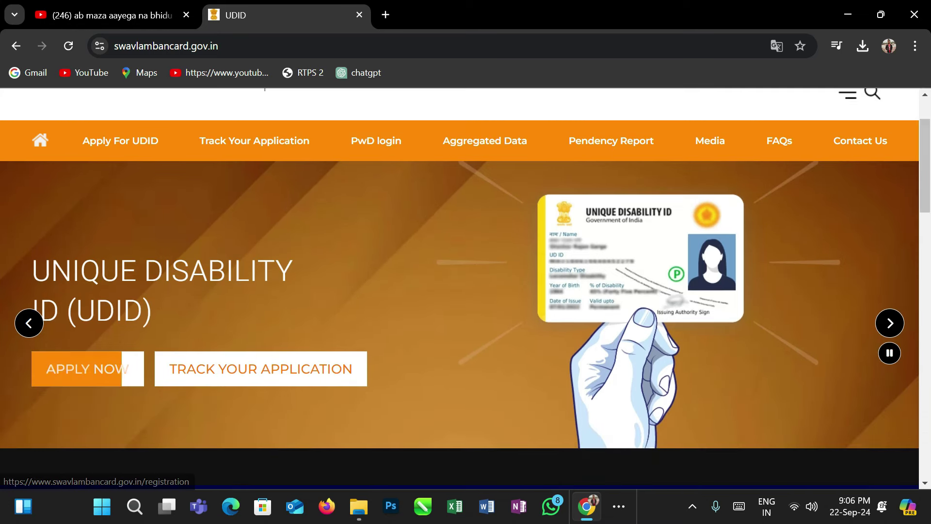
click(260, 368)
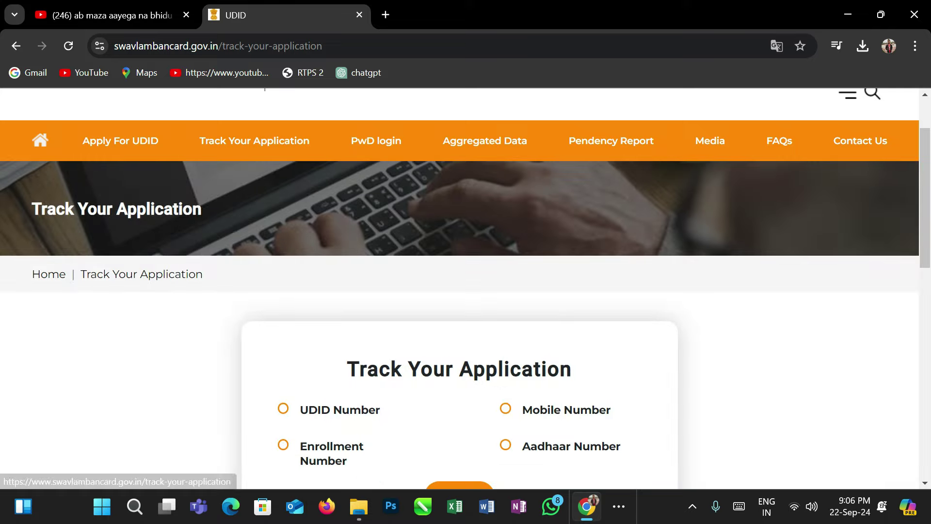
scroll(460, 288, down, 5)
scroll(460, 288, up, 6)
scroll(460, 288, down, 2)
scroll(460, 288, down, 2)
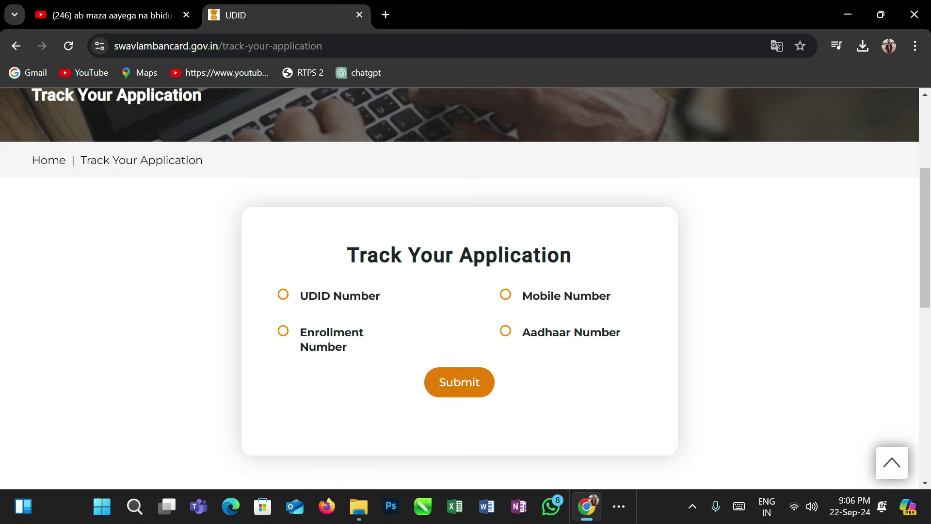
- Choose tracking by Aadhaar Number and enter the applicant's Aadhaar number
click(506, 331)
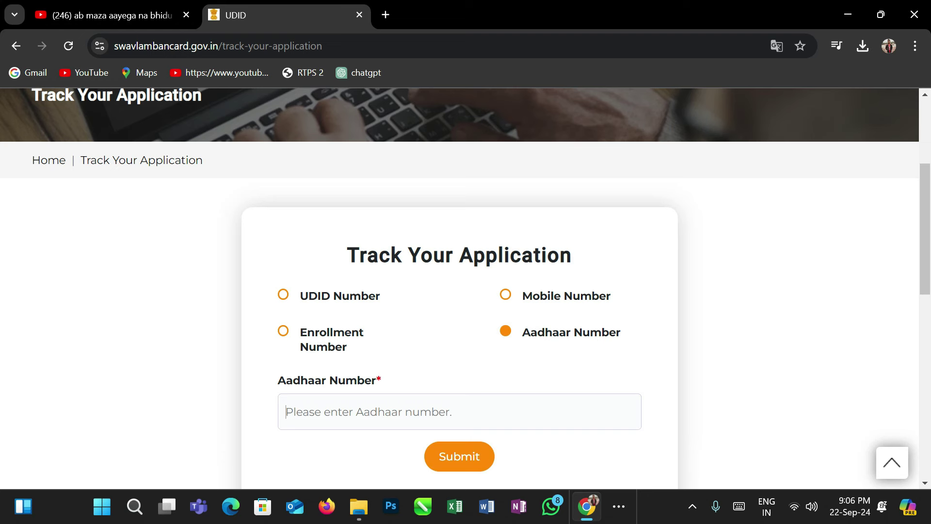
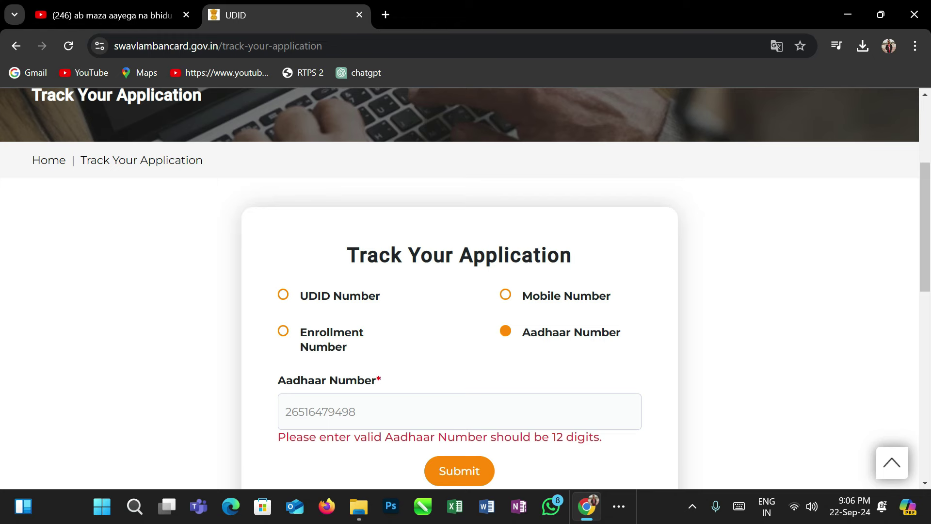
scroll(459, 291, down, 2)
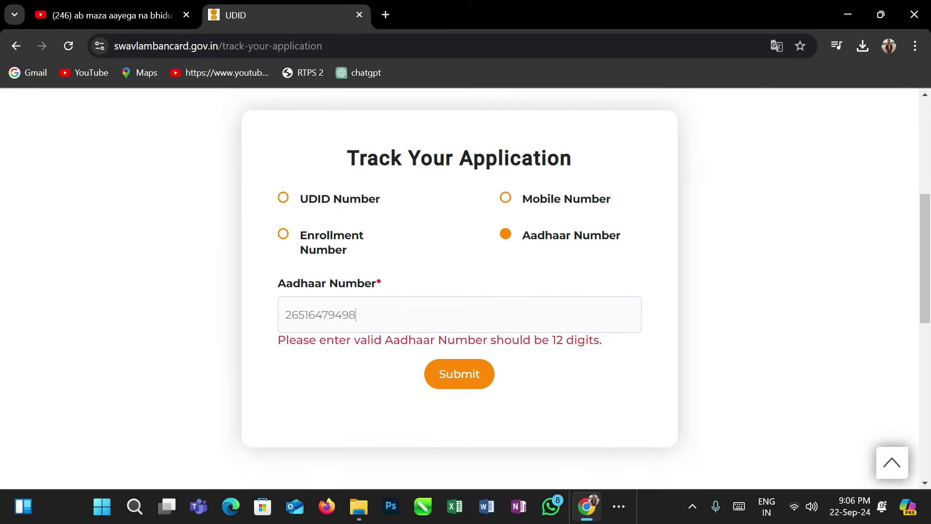
scroll(459, 291, up, 6)
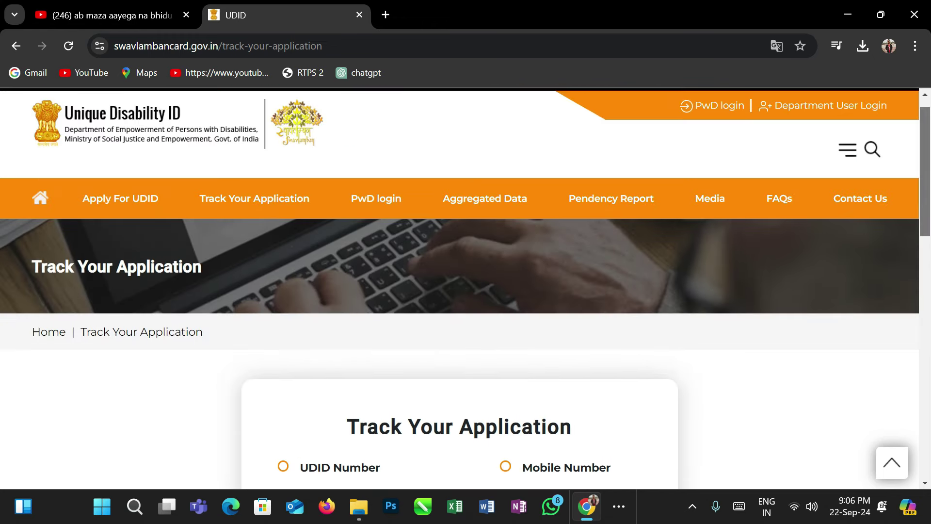
scroll(459, 291, down, 4)
scroll(459, 291, down, 3)
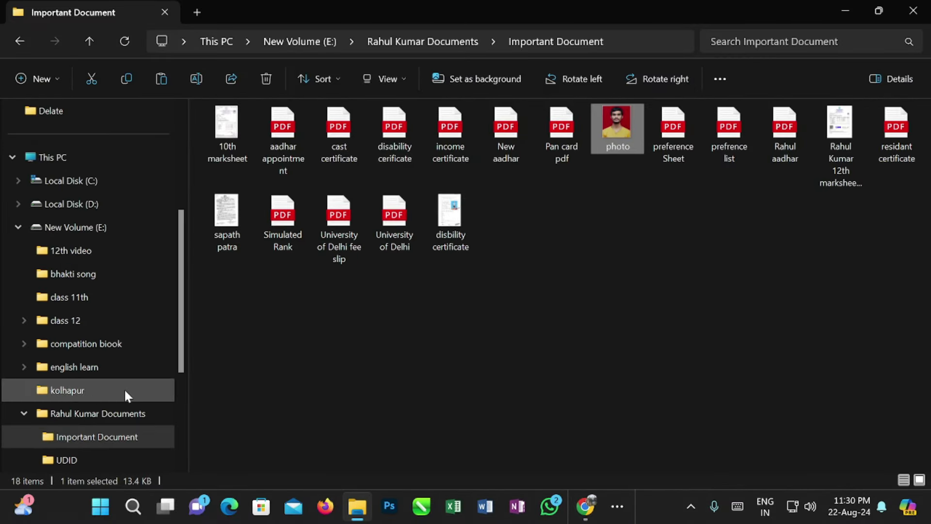
- Go up from the UDID folder to Documents and open the 'Reject udid' PDF
click(109, 453)
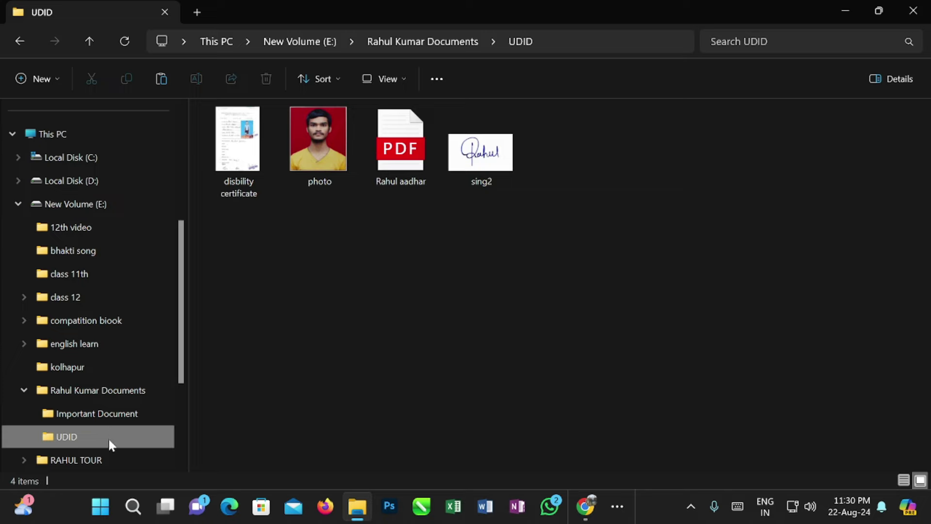
key(alt+Up)
click(234, 386)
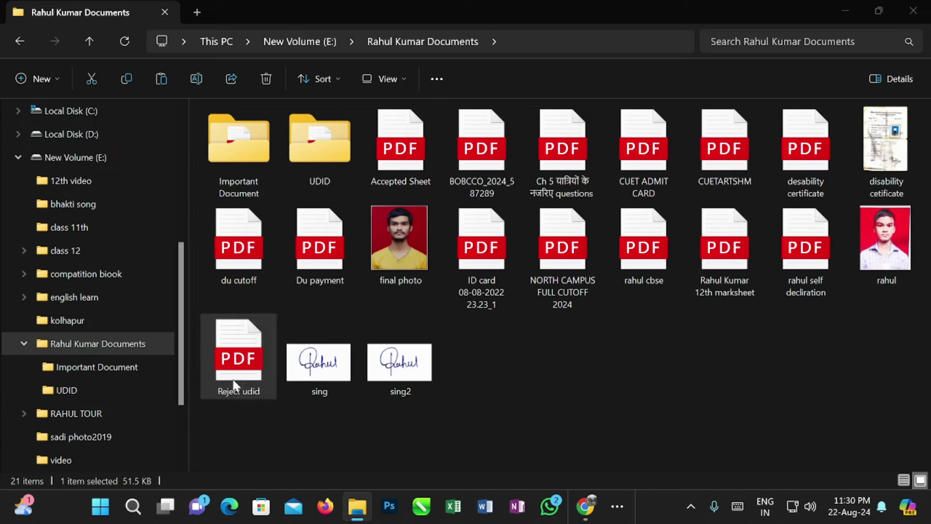
double_click(234, 387)
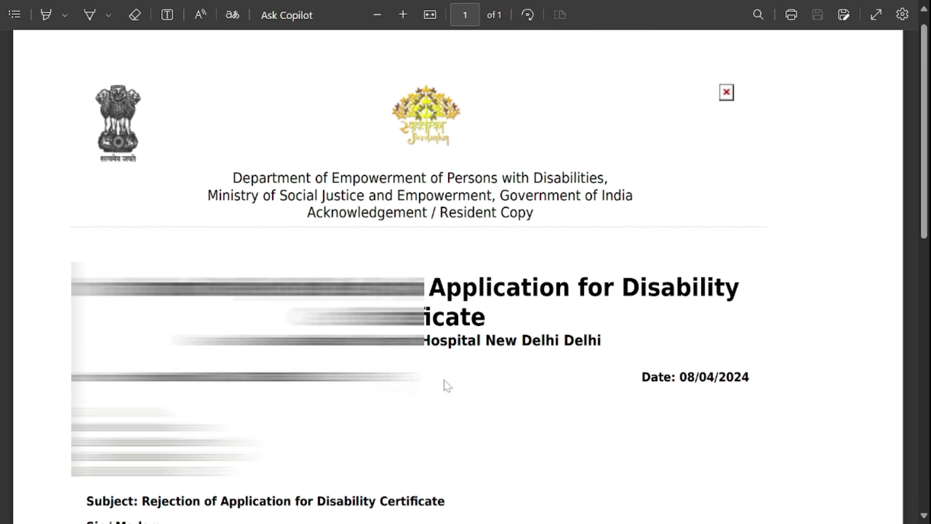
scroll(444, 384, down, 2)
drag(240, 243, 602, 244)
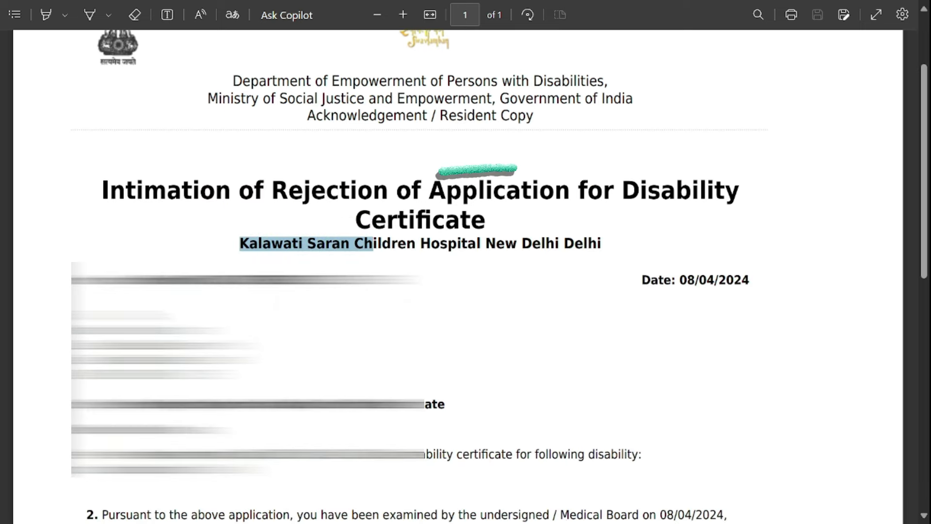
click(566, 300)
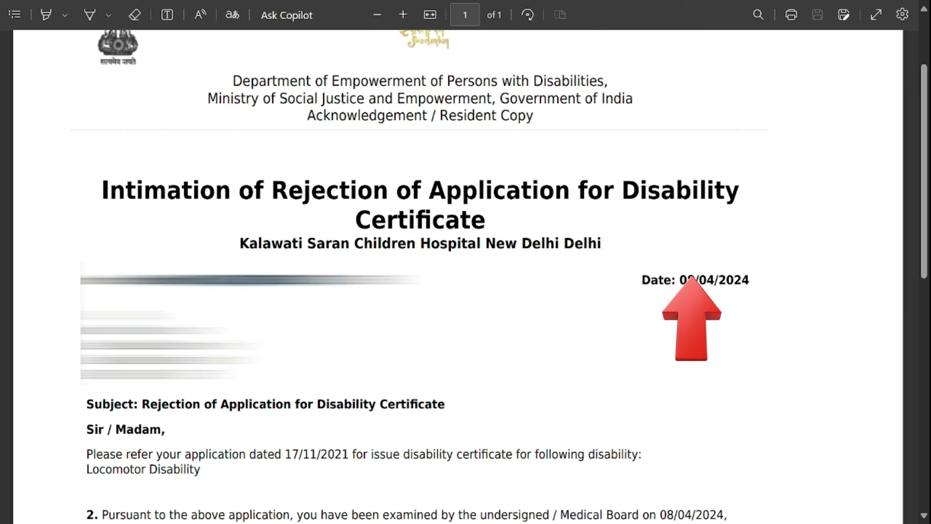
scroll(539, 258, down, 2)
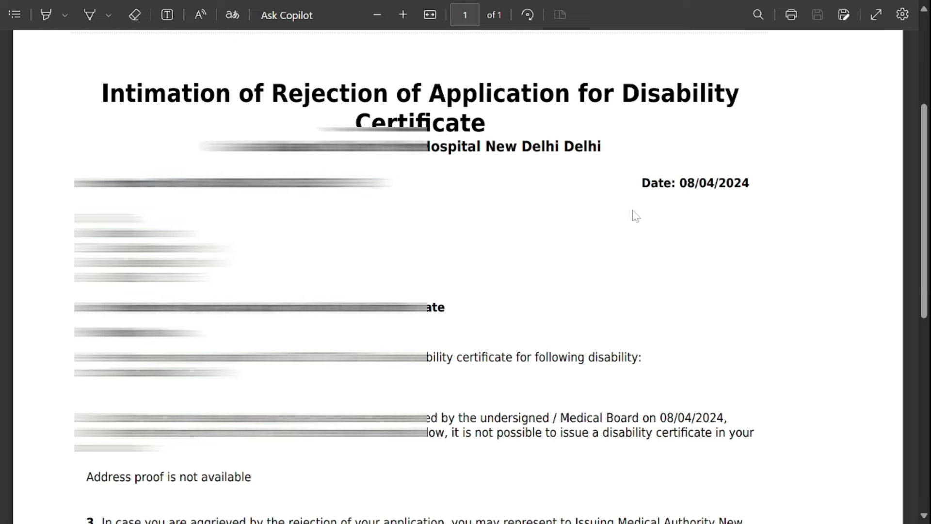
drag(641, 183, 756, 186)
click(757, 185)
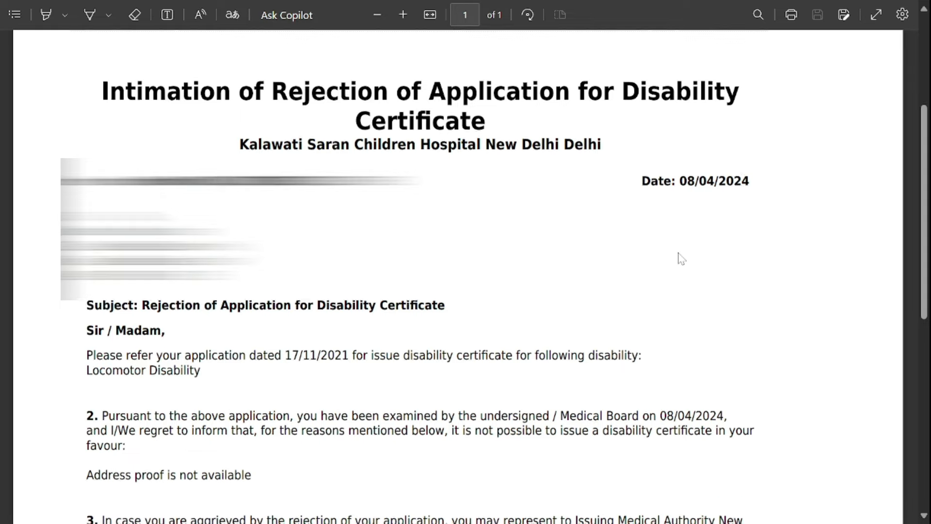
scroll(679, 259, down, 2)
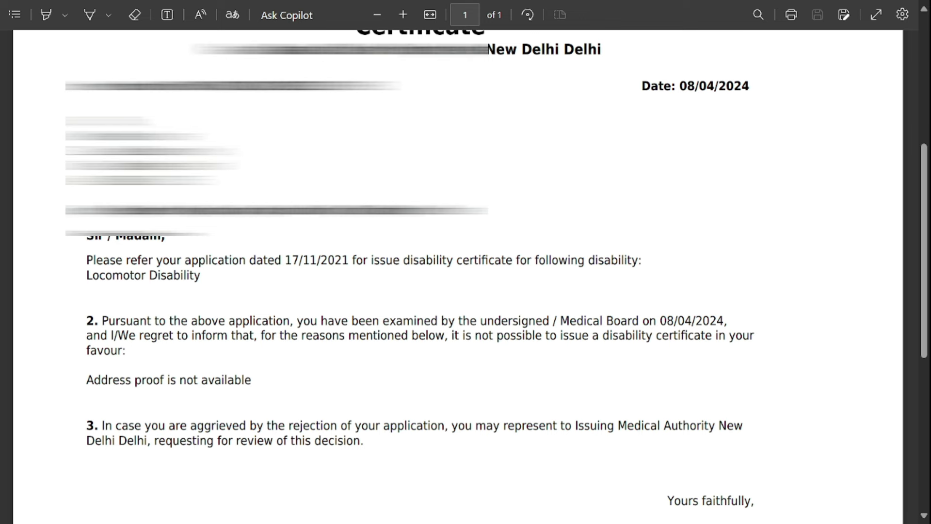
drag(67, 210, 487, 210)
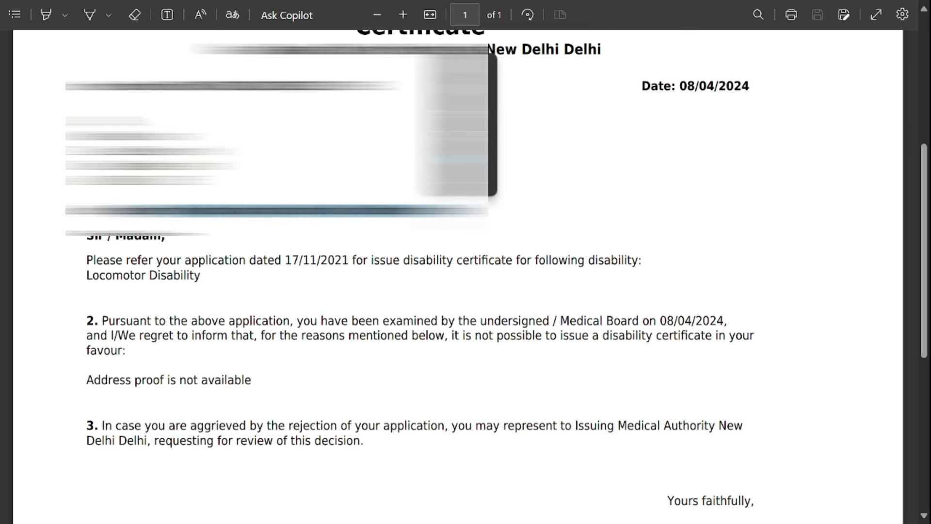
key(Escape)
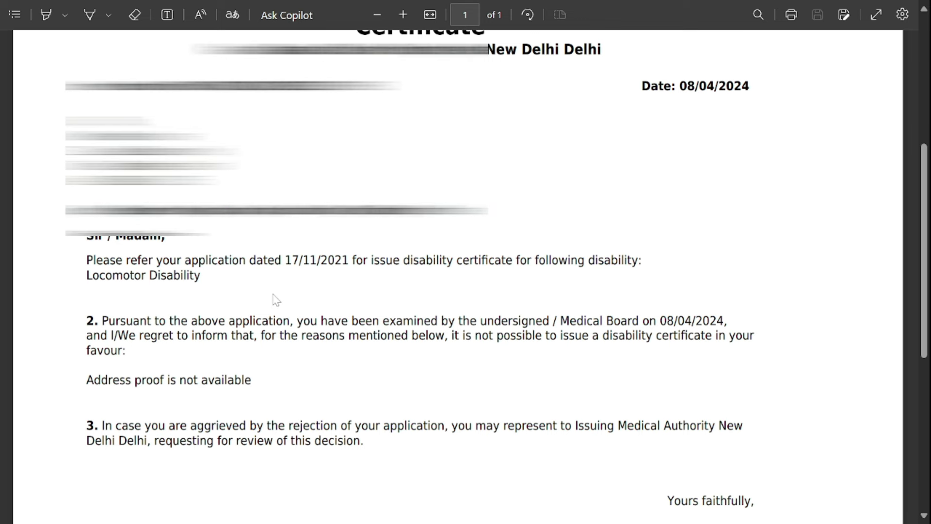
scroll(262, 294, down, 2)
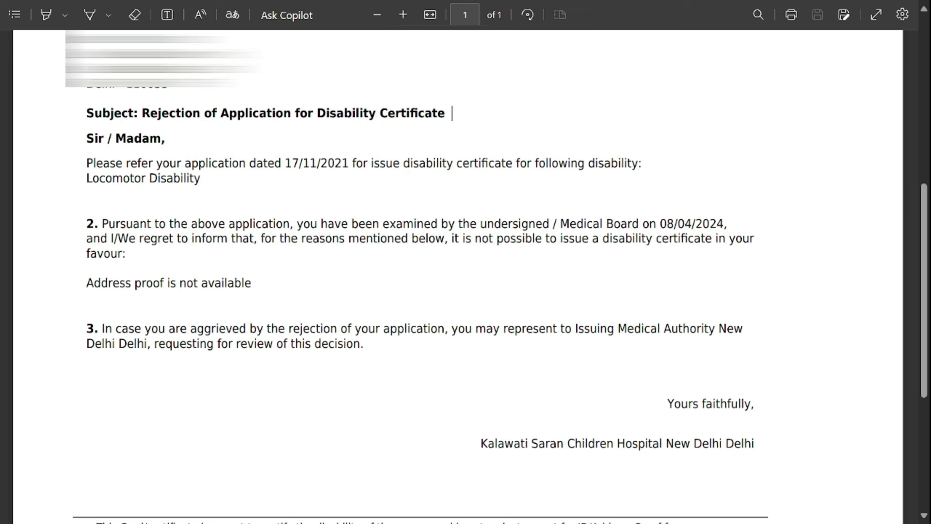
- Highlight the application date 17/11/2021 and the reason 'Address proof is not available'
drag(274, 163, 354, 164)
click(439, 209)
drag(86, 282, 274, 295)
click(283, 298)
drag(87, 283, 251, 283)
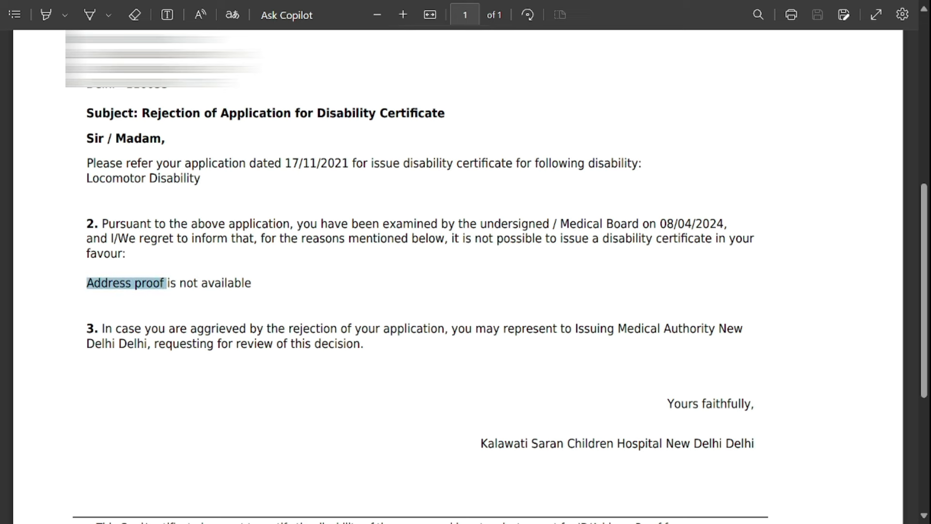
click(286, 295)
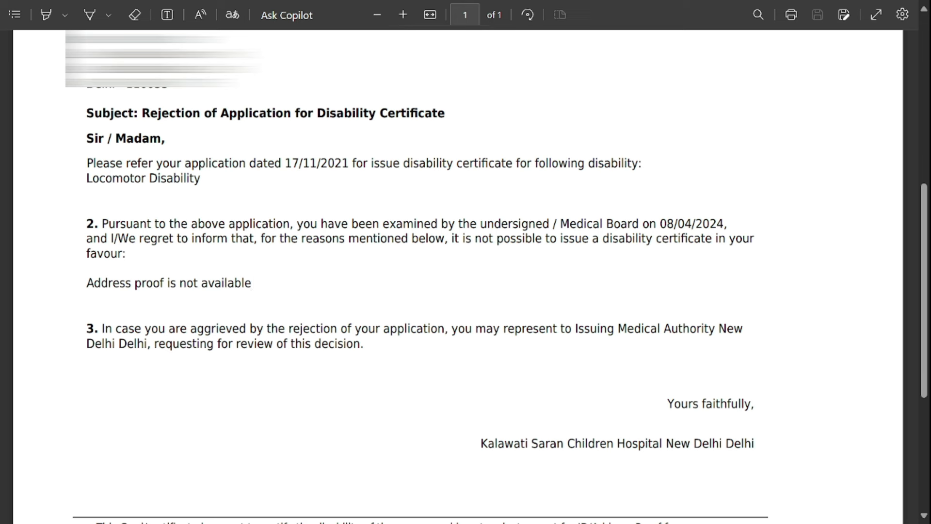
- Highlight the start of paragraph 2, then scroll further down the letter
drag(102, 224, 455, 224)
click(553, 224)
scroll(467, 279, down, 2)
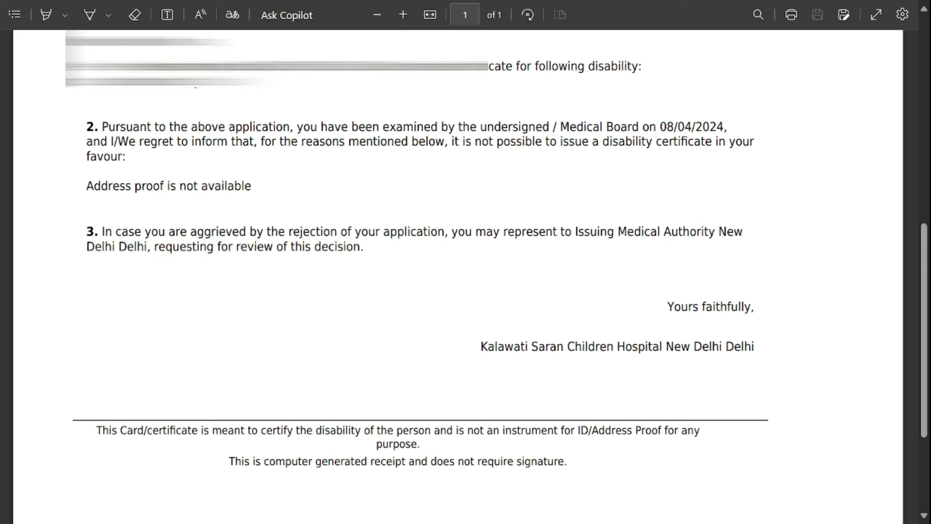
- Highlight point 3, then scroll back to the letter's title, hospital and date
mouse_move(98, 231)
mouse_down()
mouse_move(457, 233)
mouse_move(456, 246)
mouse_up()
click(494, 232)
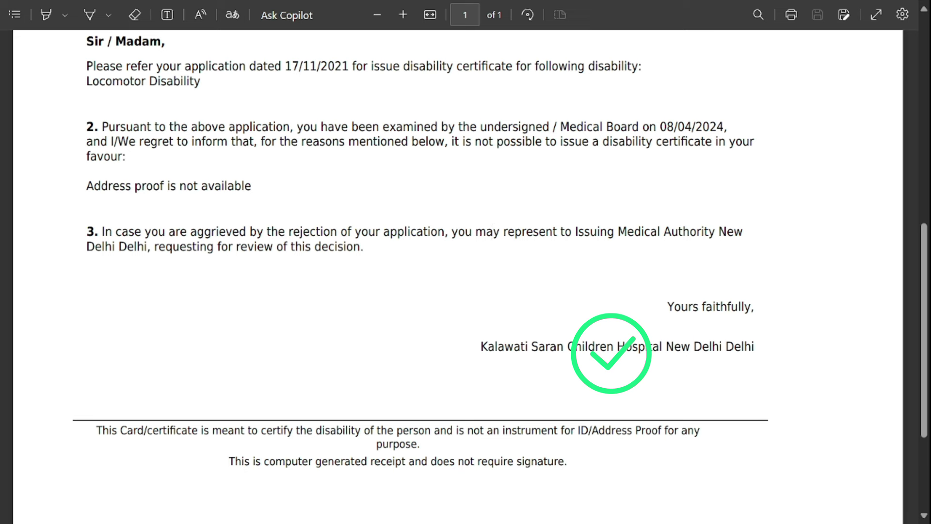
scroll(565, 333, up, 10)
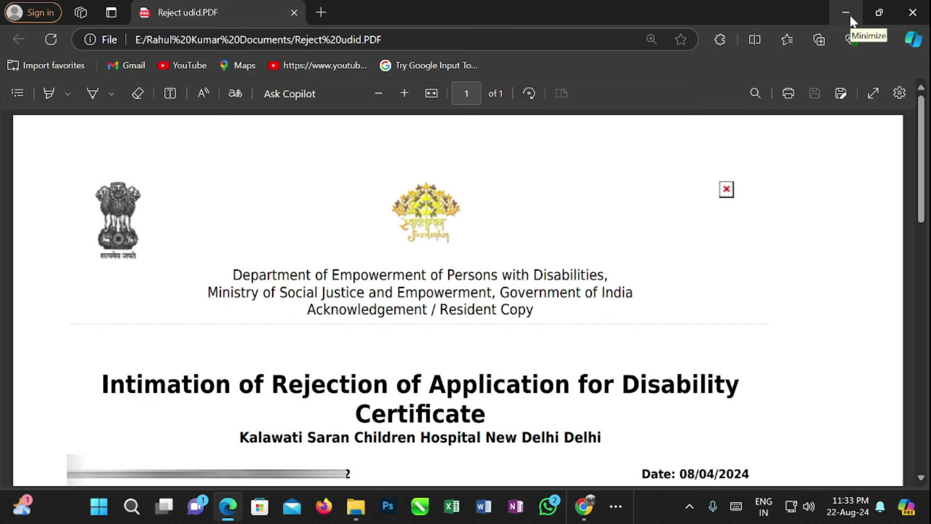
- Back in Chrome, search Google for 'udid' and reopen the swavlambancard.gov.in homepage
click(584, 506)
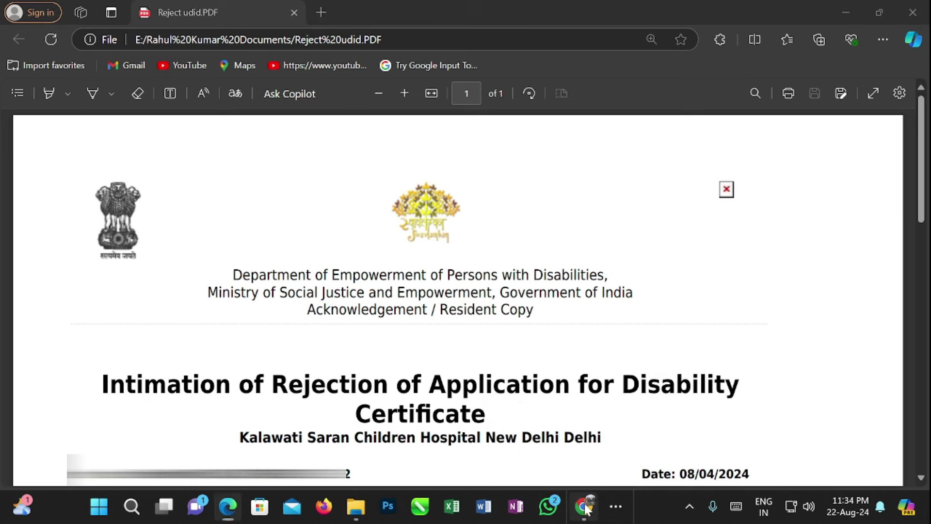
click(437, 320)
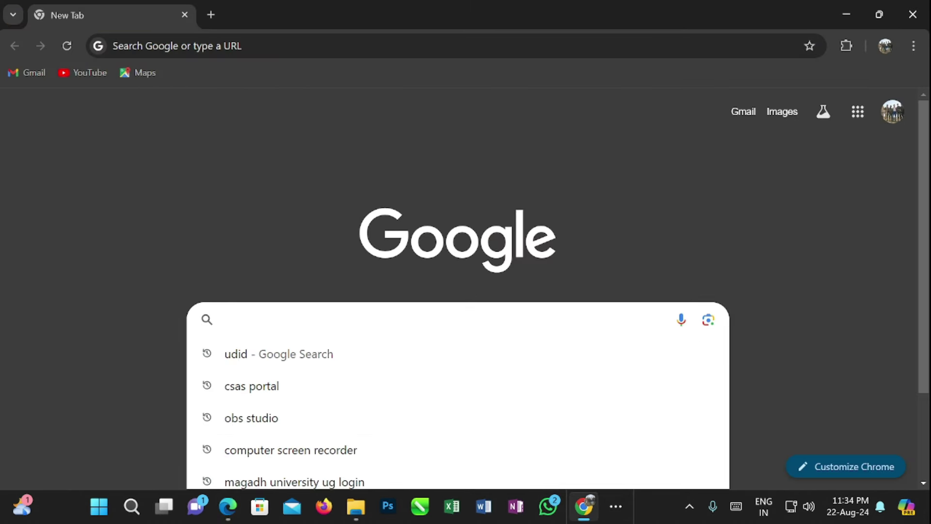
text(u)
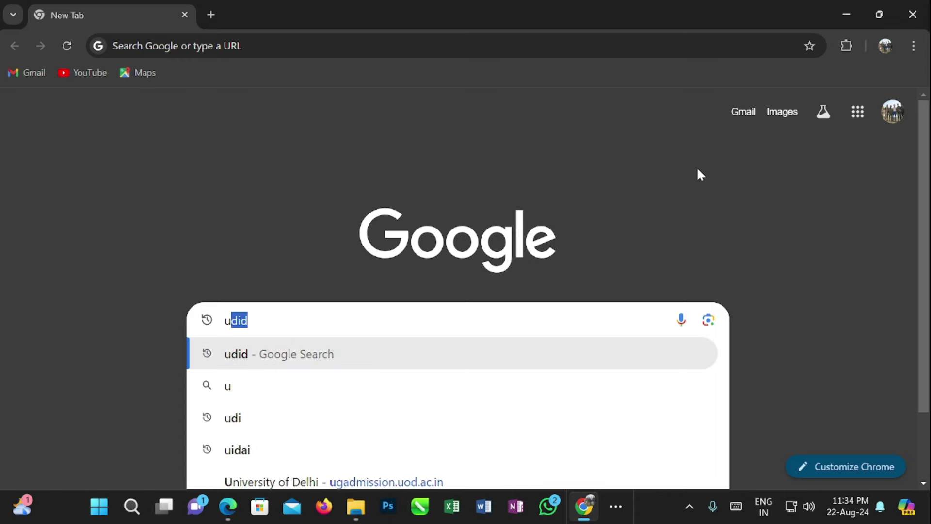
text(did)
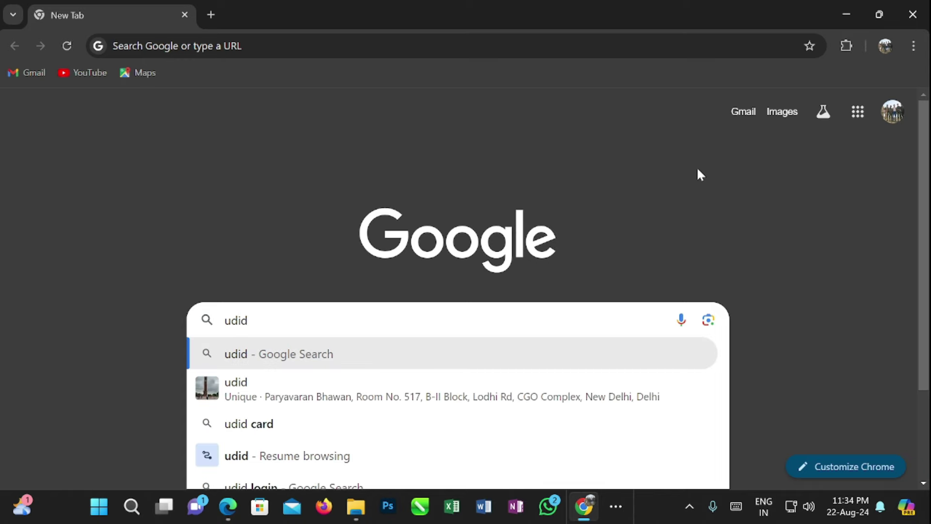
key(Return)
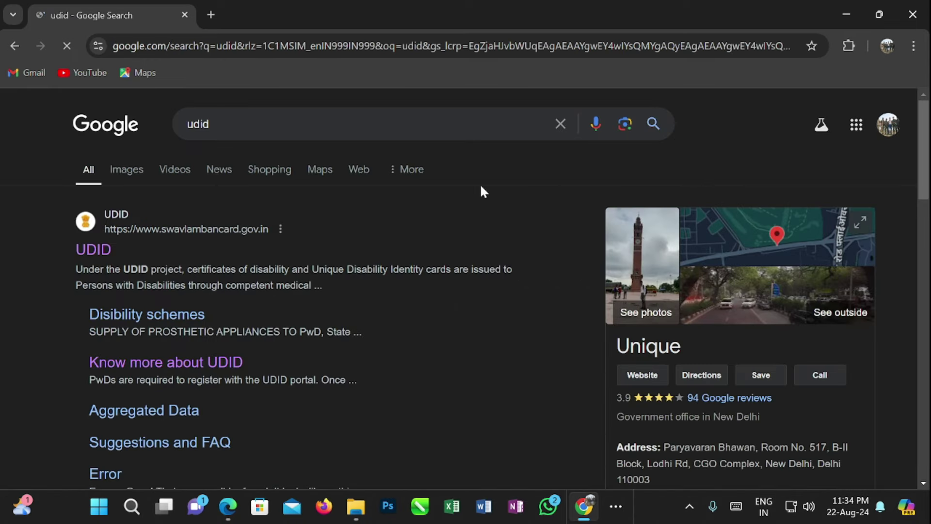
click(101, 251)
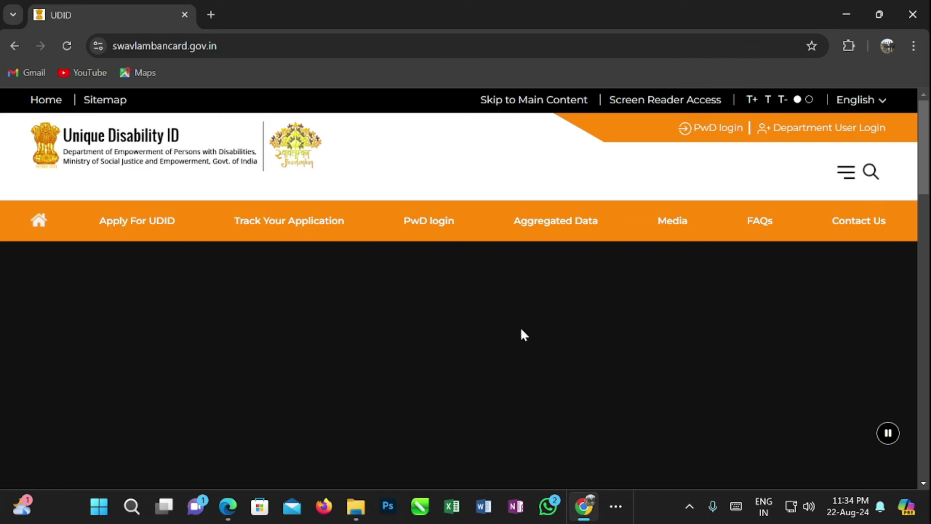
scroll(431, 358, down, 2)
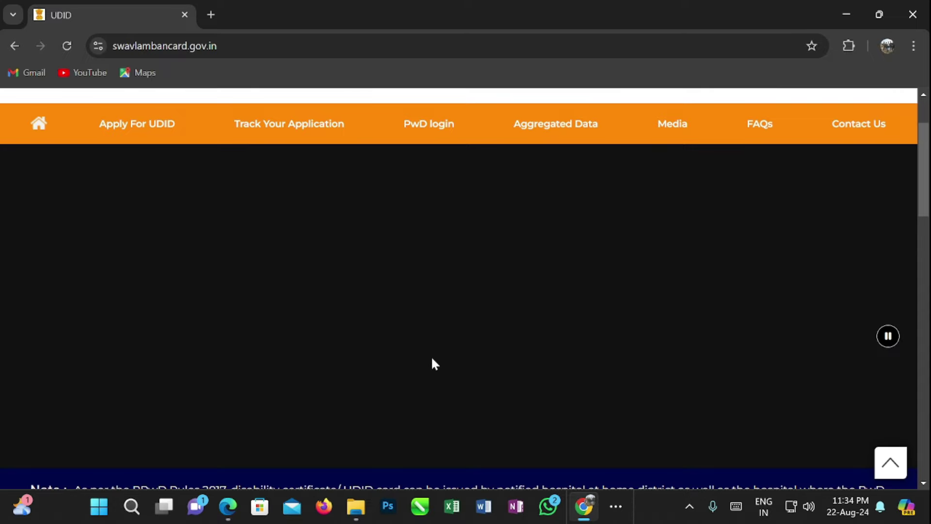
scroll(431, 356, up, 2)
scroll(607, 360, down, 4)
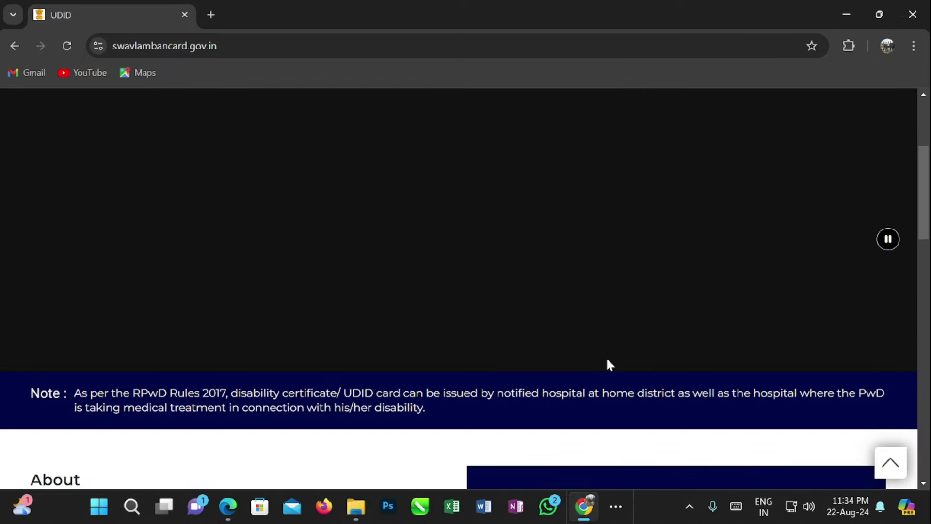
scroll(606, 364, down, 6)
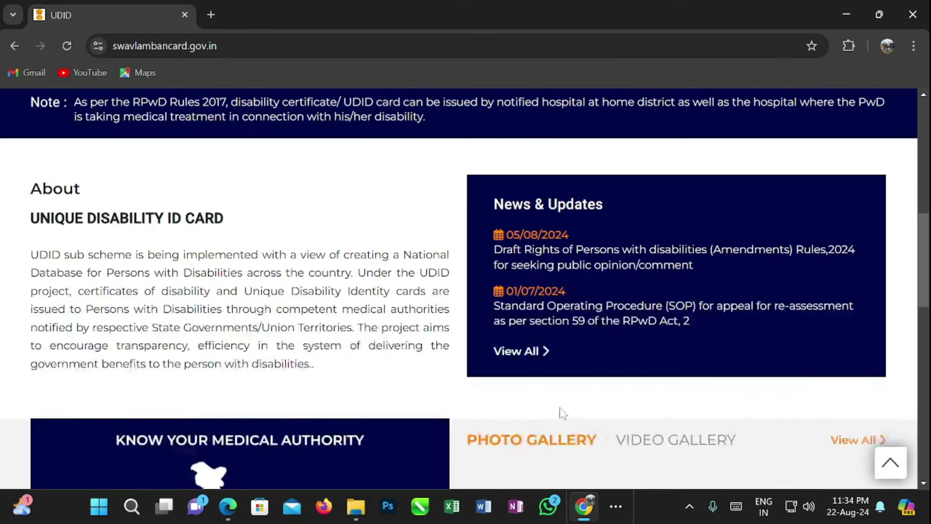
scroll(561, 412, up, 6)
scroll(562, 412, up, 4)
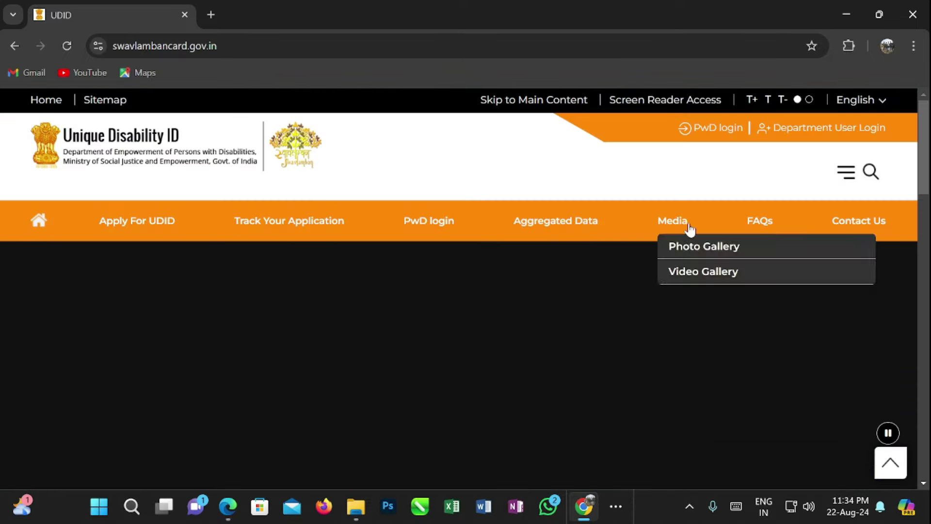
click(719, 128)
scroll(625, 238, down, 2)
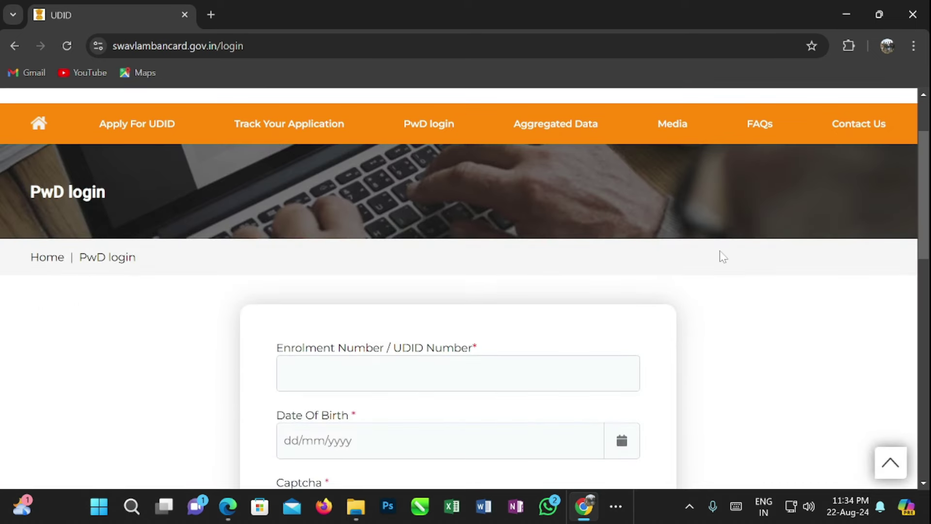
scroll(726, 255, down, 4)
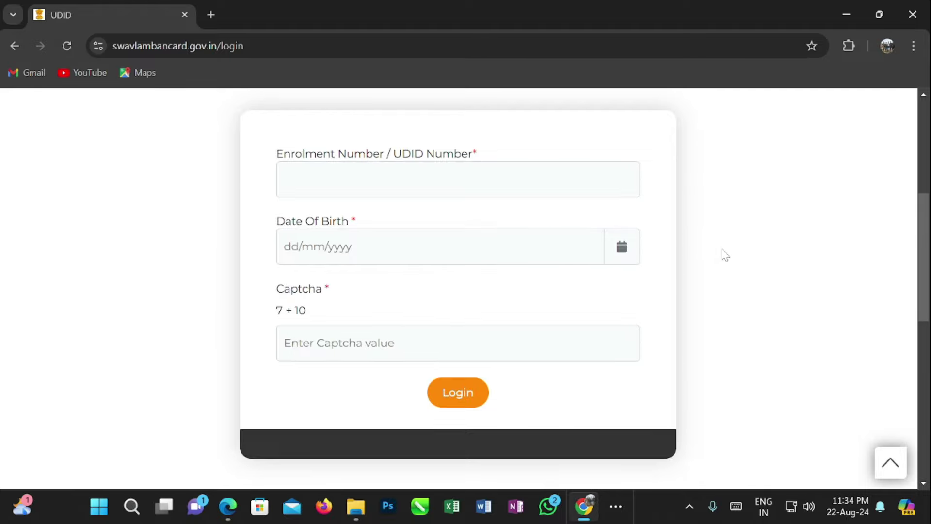
scroll(725, 254, up, 2)
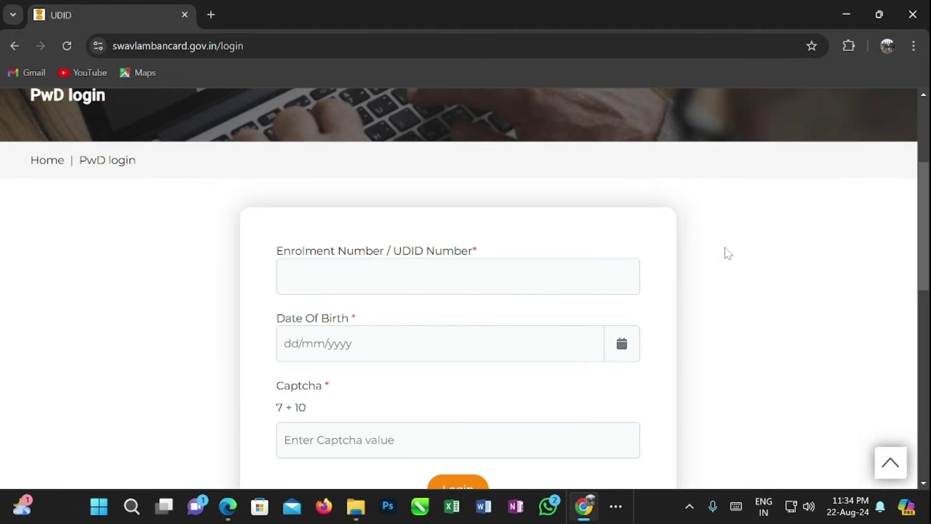
scroll(727, 253, up, 4)
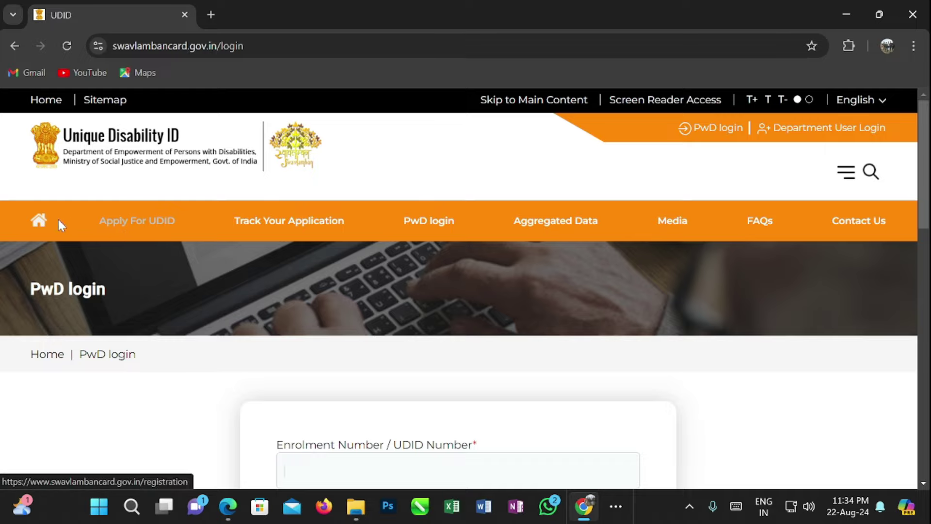
click(39, 221)
scroll(259, 308, down, 1)
scroll(261, 308, down, 3)
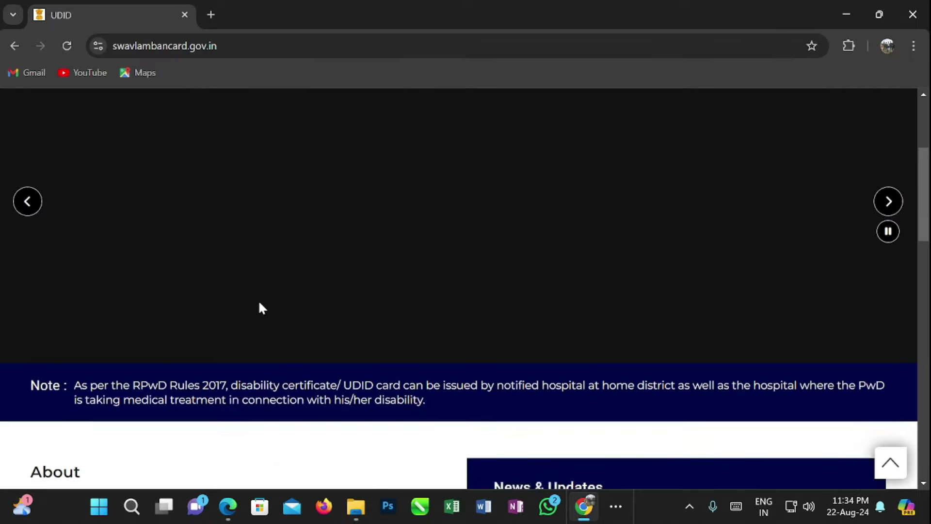
scroll(262, 308, down, 4)
scroll(262, 308, down, 5)
scroll(262, 308, down, 8)
scroll(260, 308, up, 8)
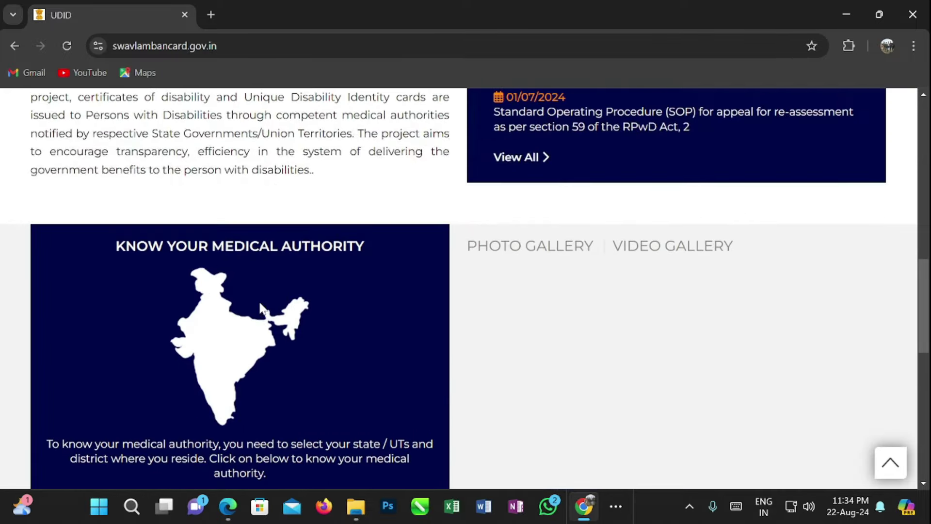
scroll(260, 308, up, 10)
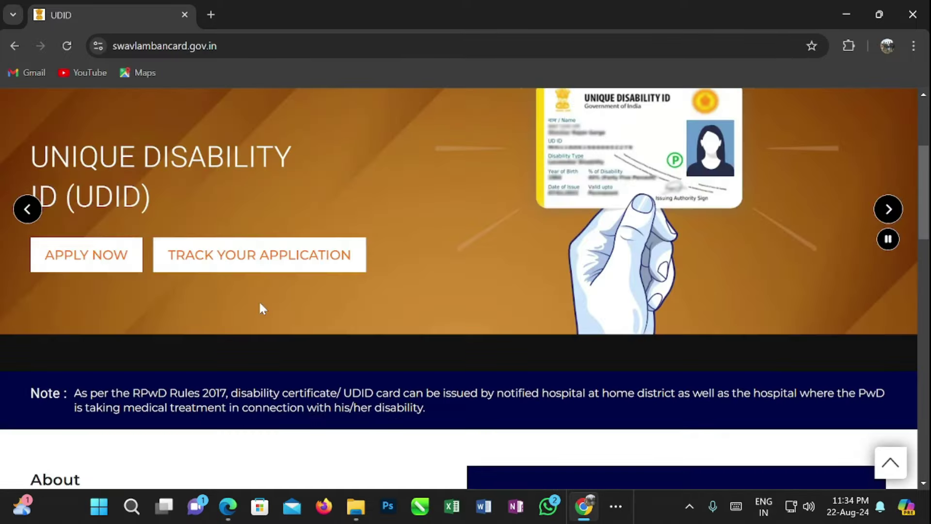
- Track the application by Aadhaar number, showing it submitted at Kalawati Saran Children Hospital
click(242, 269)
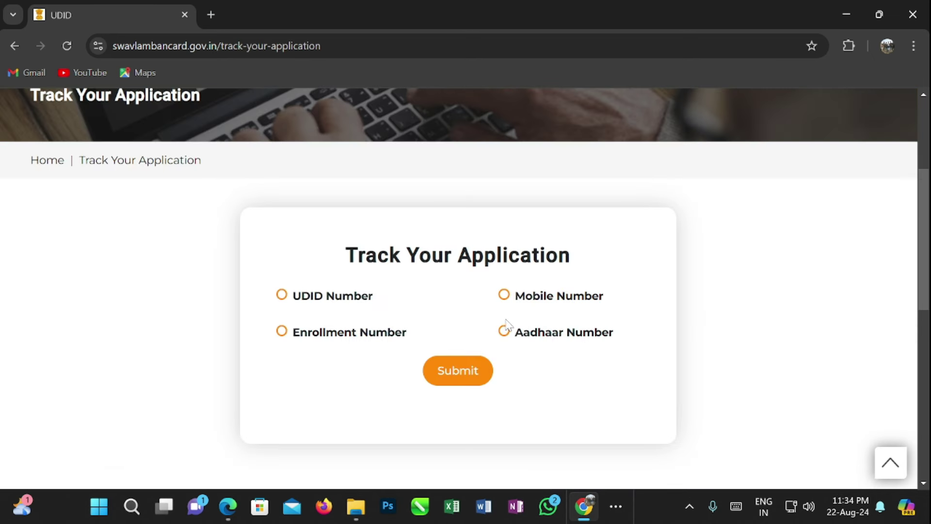
click(504, 295)
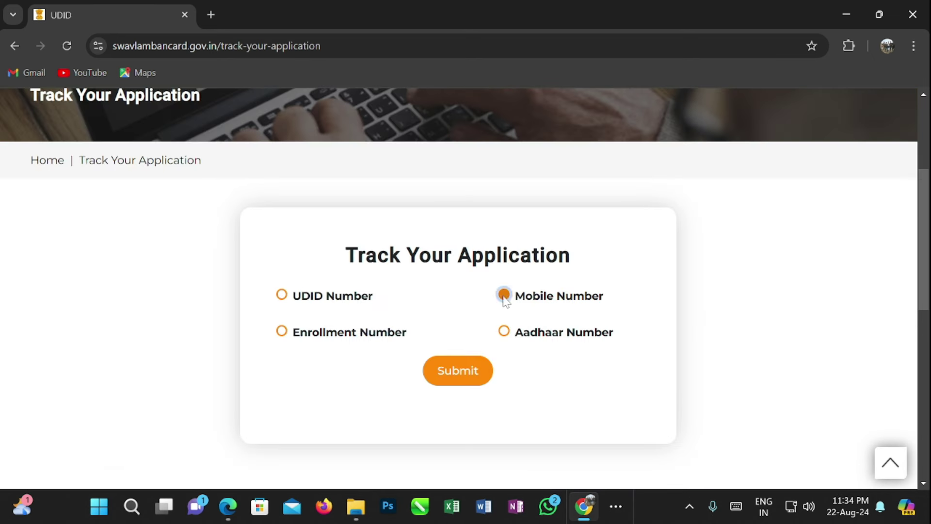
click(505, 333)
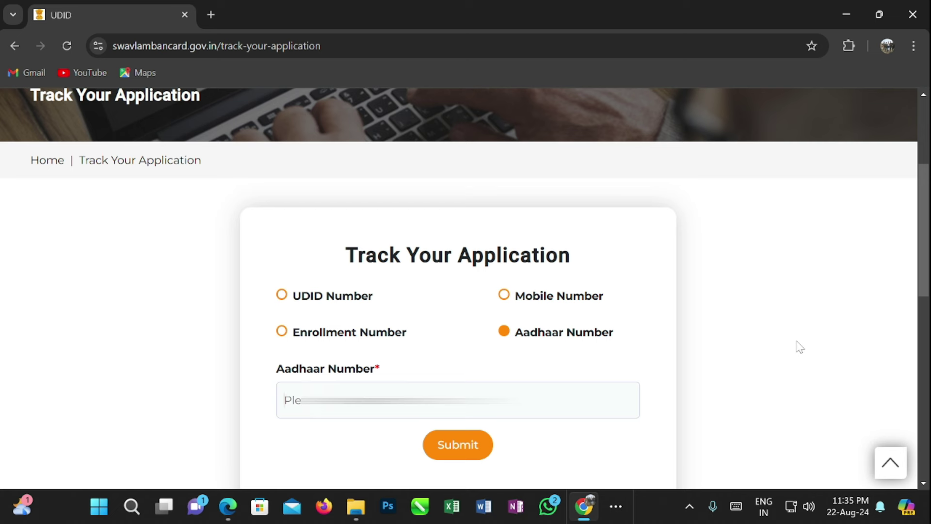
text(624)
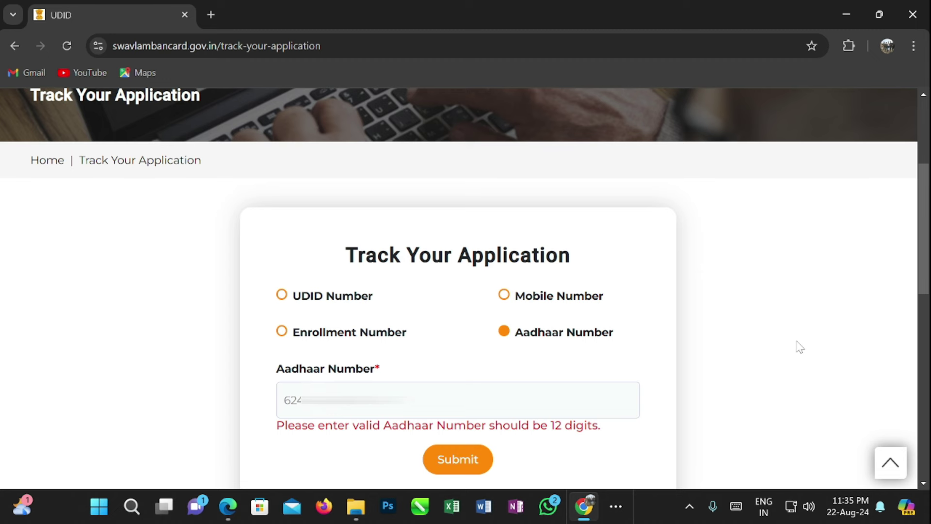
click(475, 454)
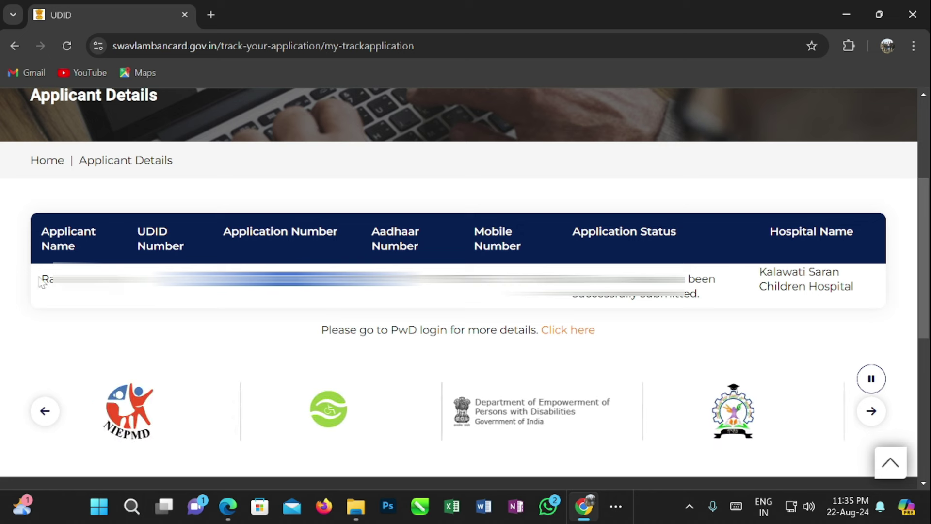
mouse_move(42, 279)
mouse_down()
mouse_move(175, 279)
mouse_move(374, 301)
mouse_up()
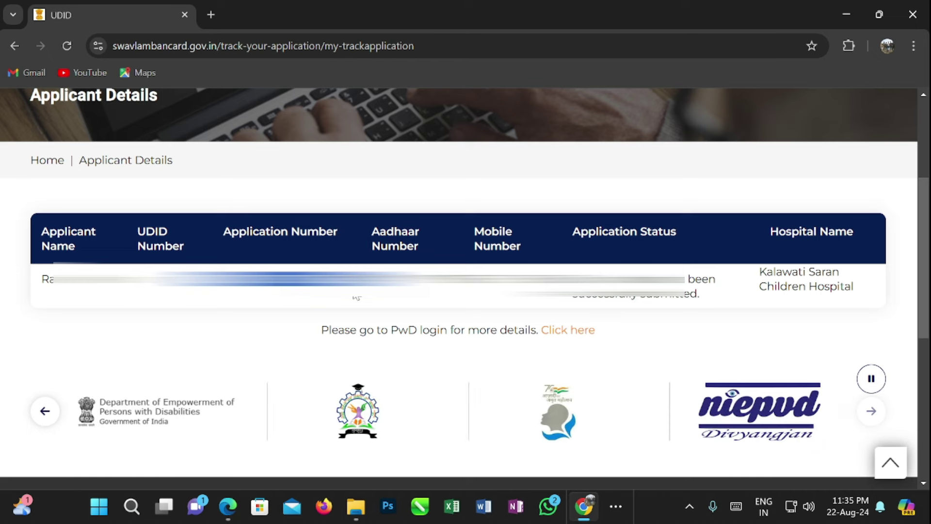
scroll(357, 298, up, 4)
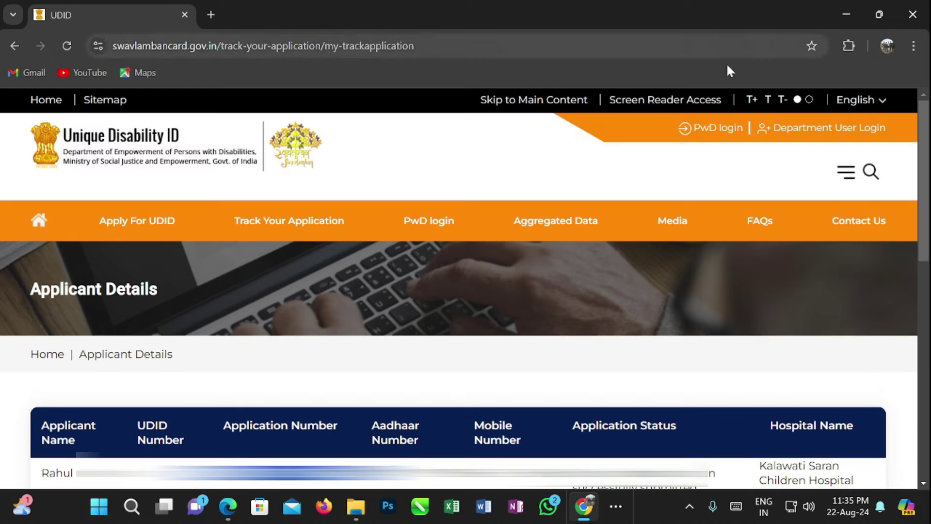
- Open the PwD login page and enter the applicant's date of birth via the calendar
click(722, 135)
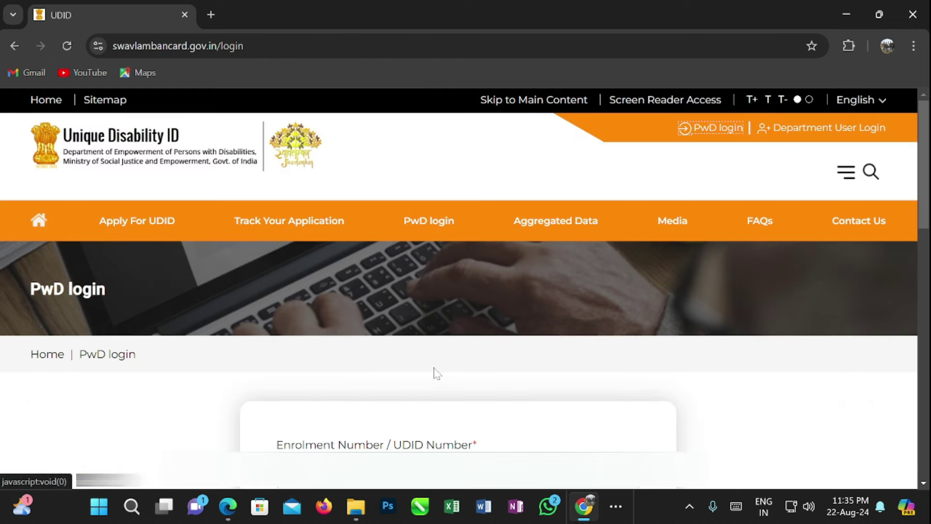
scroll(434, 374, down, 2)
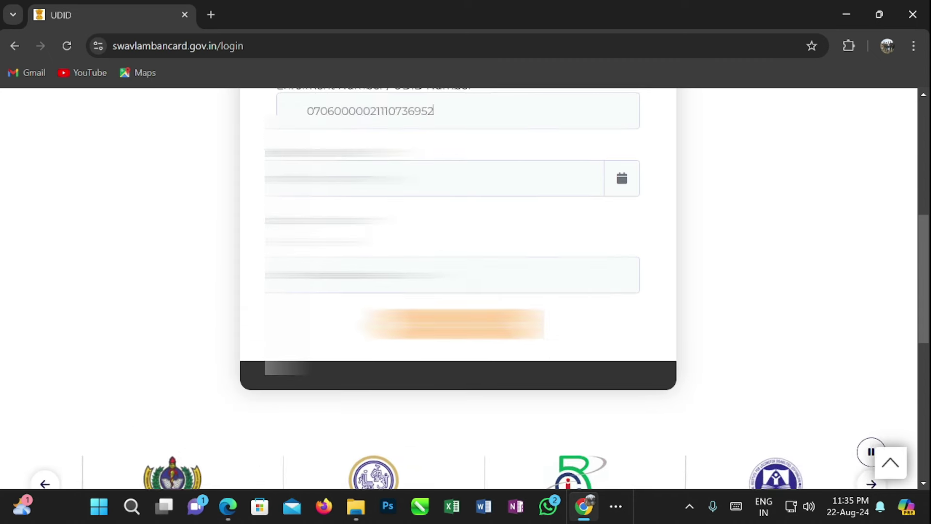
scroll(458, 242, up, 2)
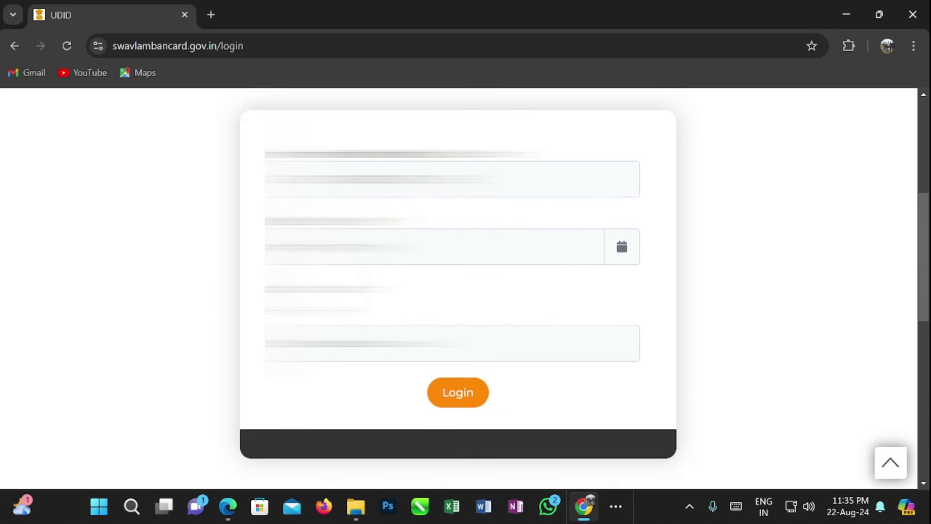
click(623, 247)
click(388, 285)
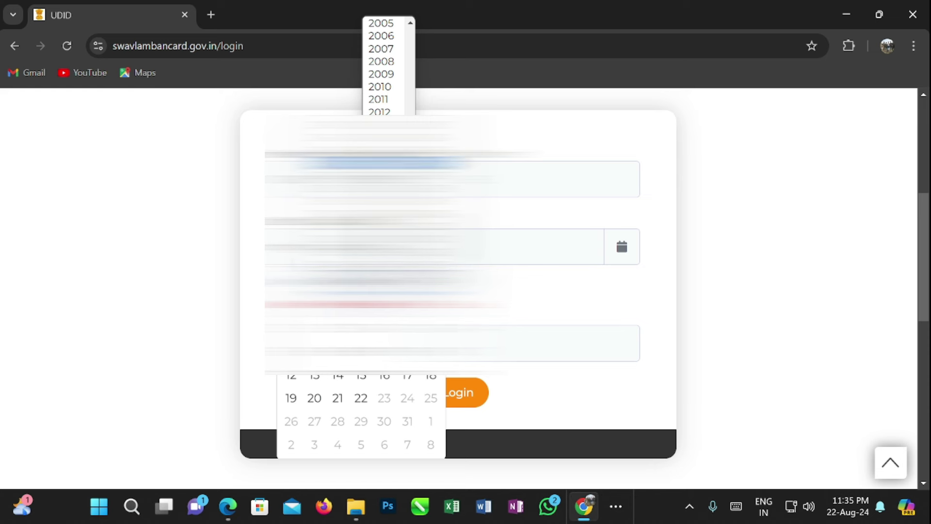
click(391, 40)
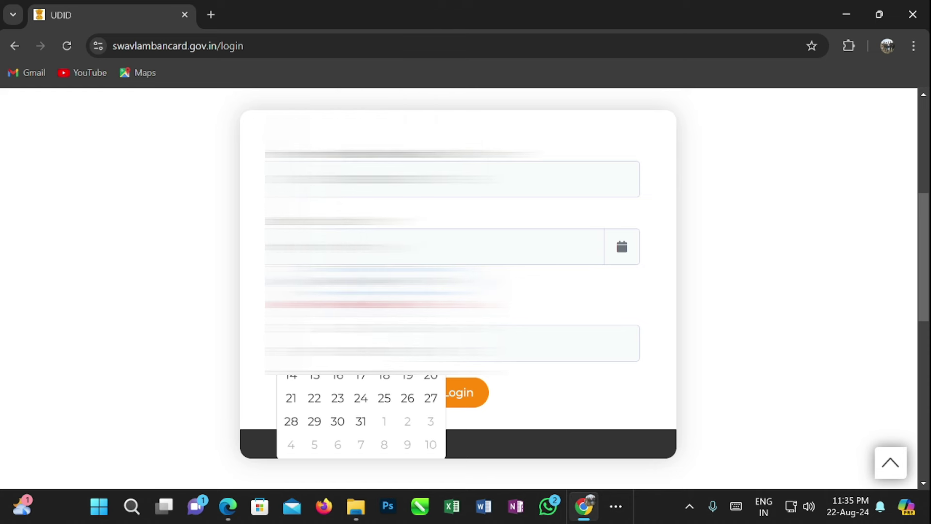
click(347, 285)
click(322, 439)
click(338, 376)
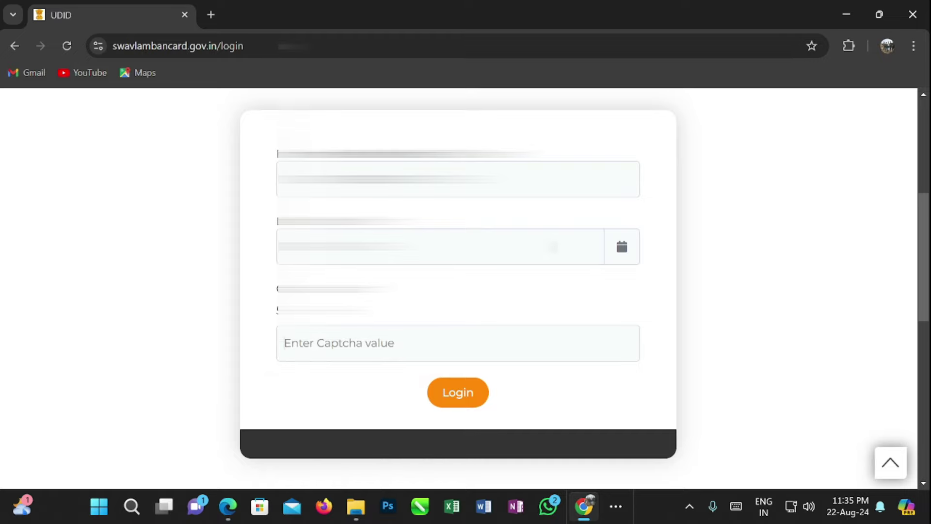
- Finish the captcha, log in to the My Account dashboard and go full screen
text(11)
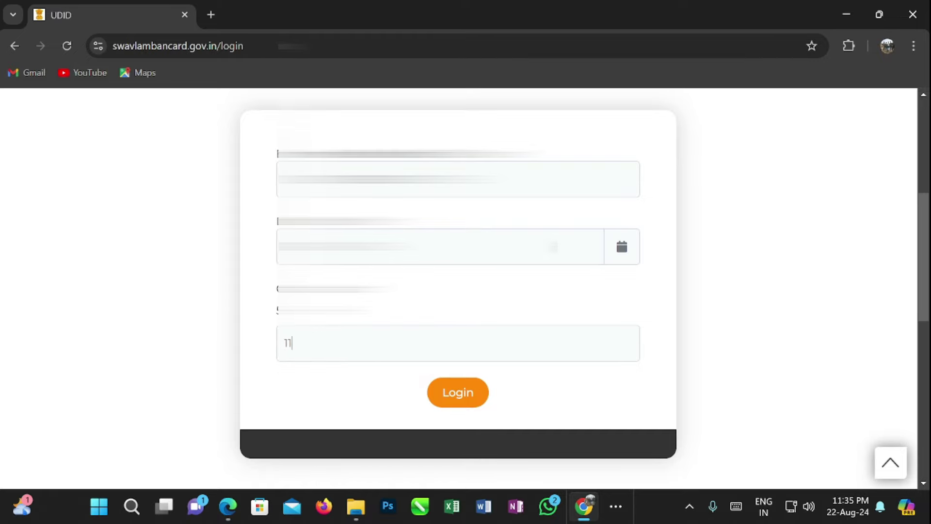
click(474, 393)
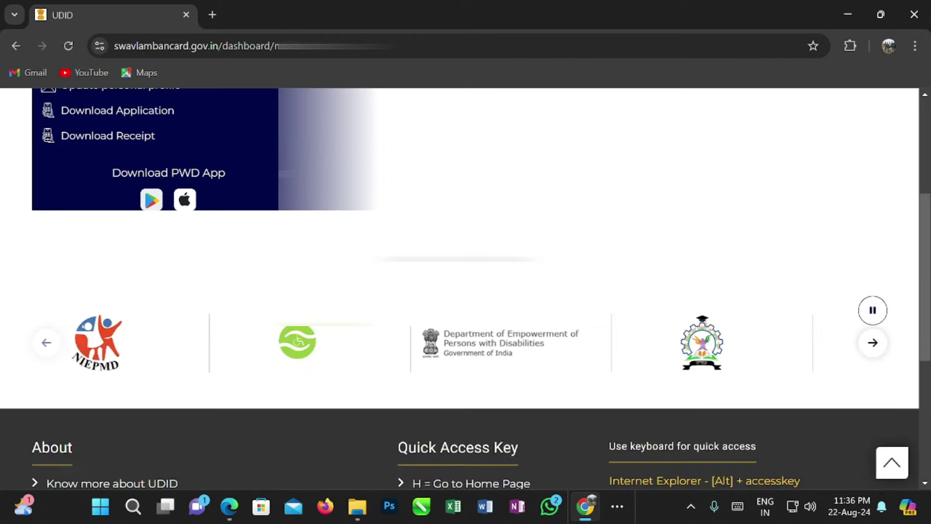
scroll(465, 286, up, 4)
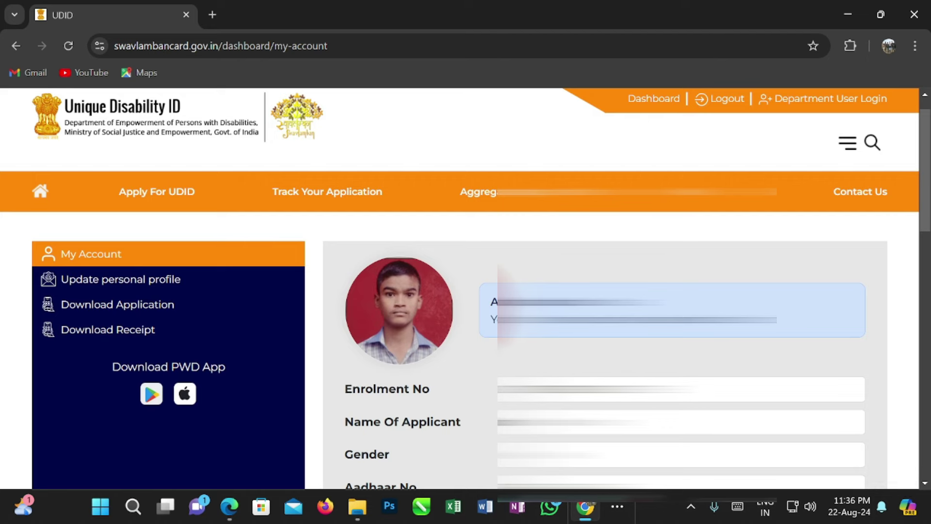
scroll(496, 218, down, 2)
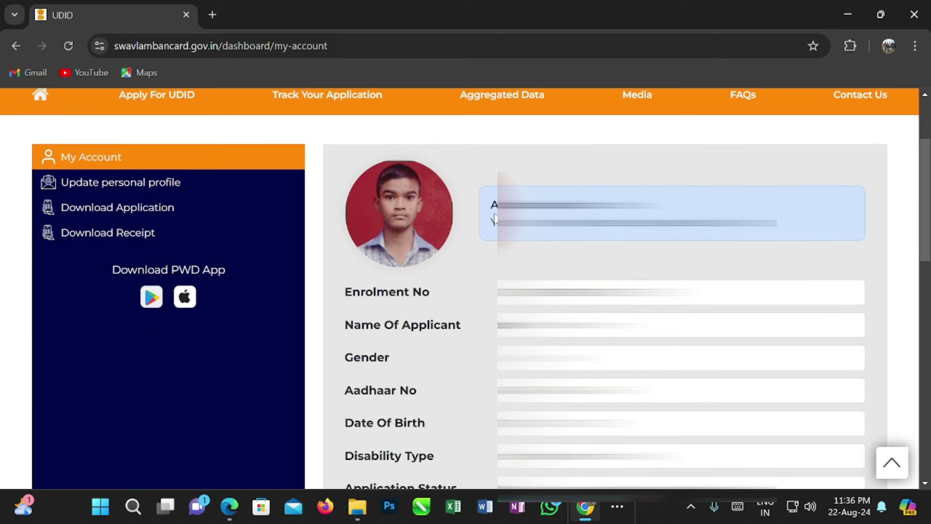
scroll(365, 257, up, 3)
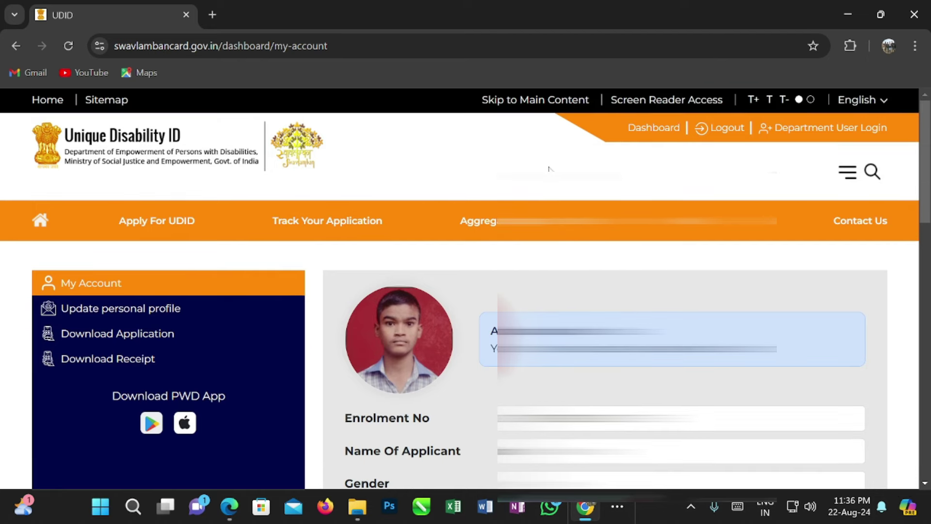
key(F11)
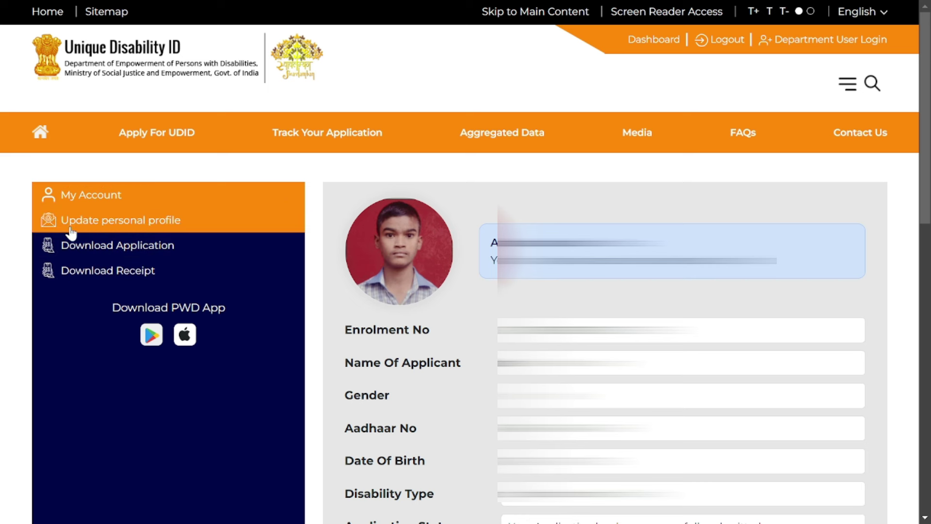
click(133, 226)
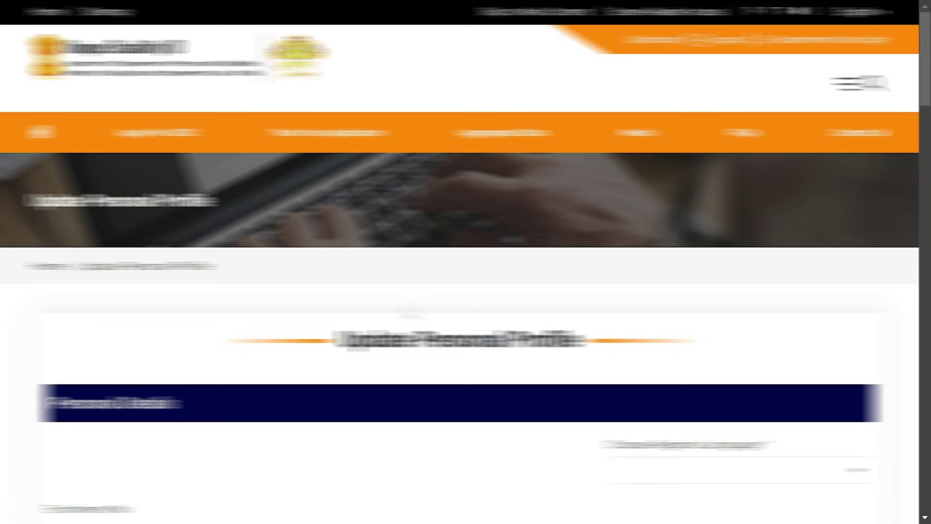
scroll(466, 262, down, 4)
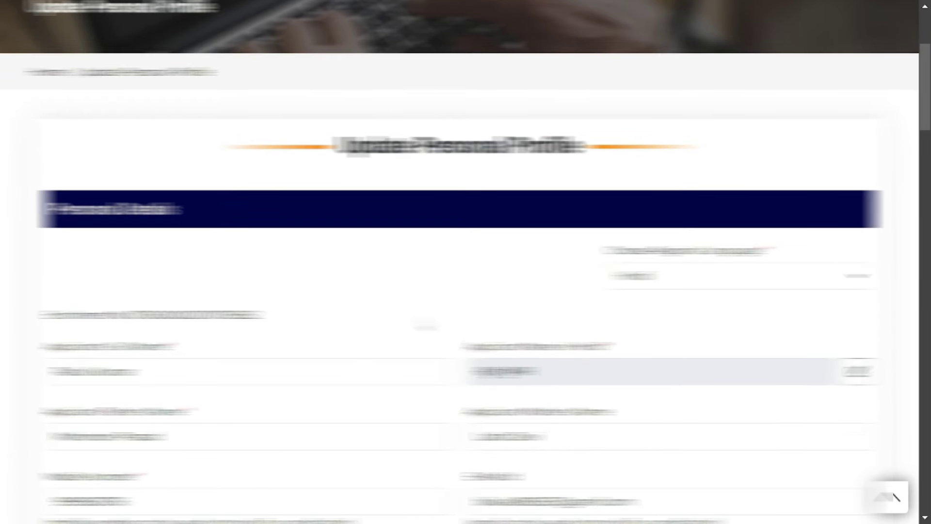
scroll(466, 262, down, 2)
scroll(466, 262, up, 2)
scroll(465, 262, down, 2)
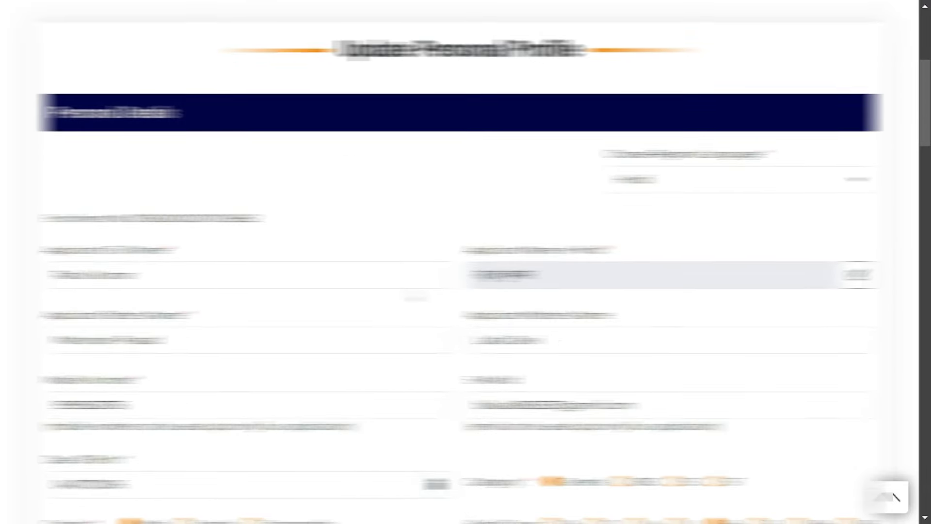
scroll(896, 497, down, 2)
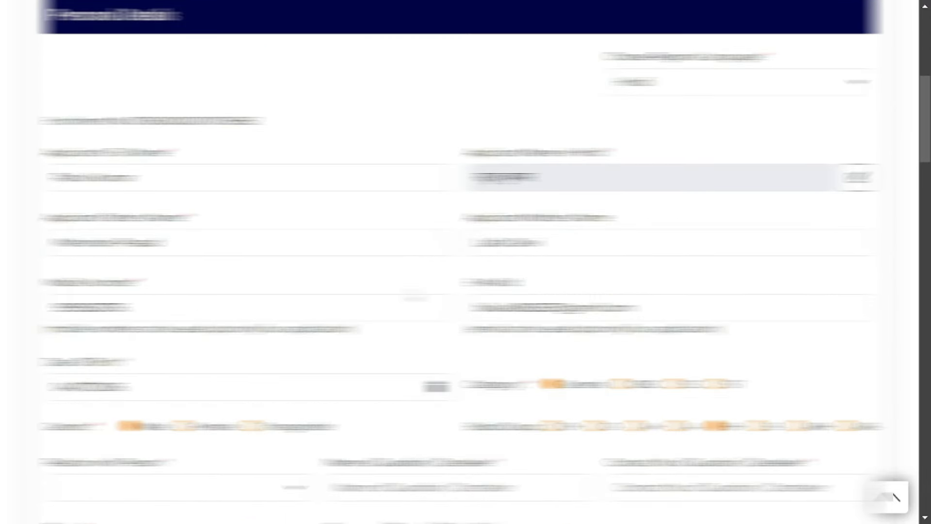
scroll(896, 496, down, 2)
scroll(896, 497, down, 2)
scroll(895, 496, down, 2)
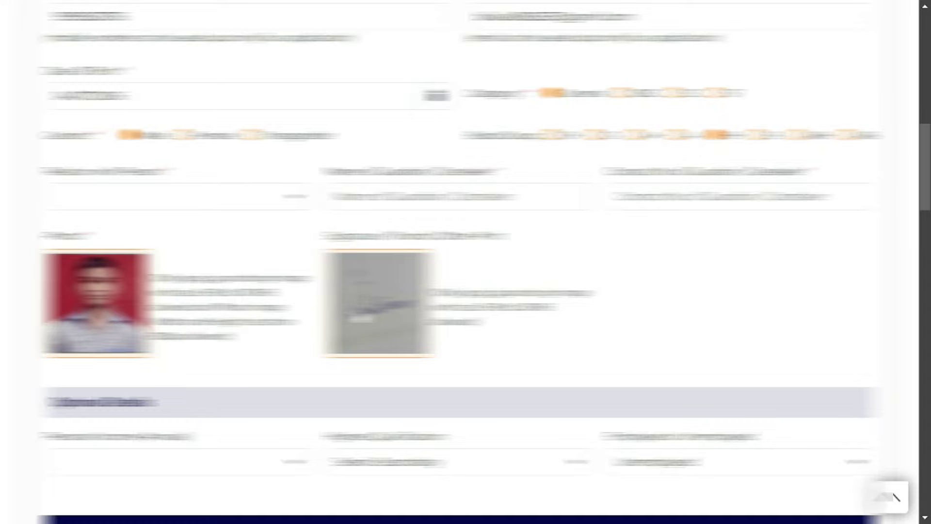
scroll(476, 328, down, 2)
scroll(474, 322, down, 2)
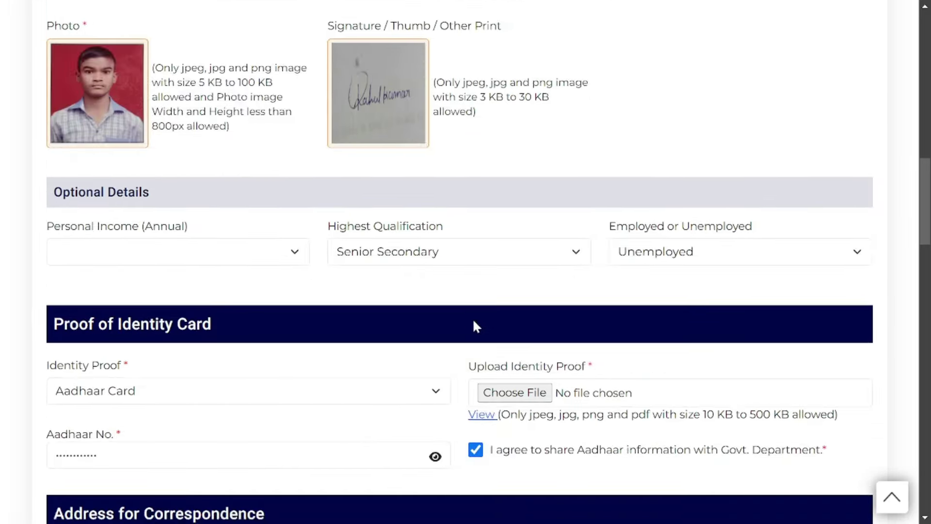
scroll(474, 322, down, 3)
scroll(474, 322, down, 2)
scroll(474, 322, down, 2)
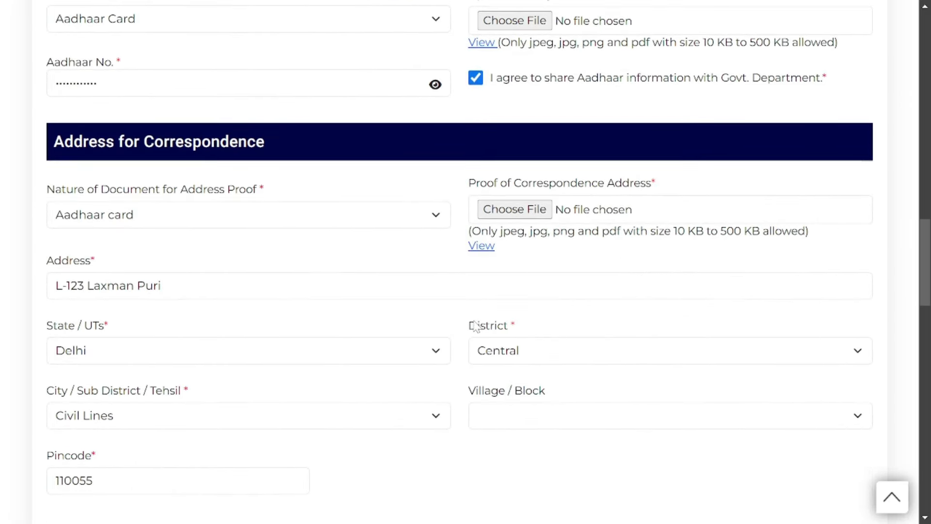
scroll(474, 322, down, 2)
scroll(503, 362, down, 2)
scroll(502, 362, down, 2)
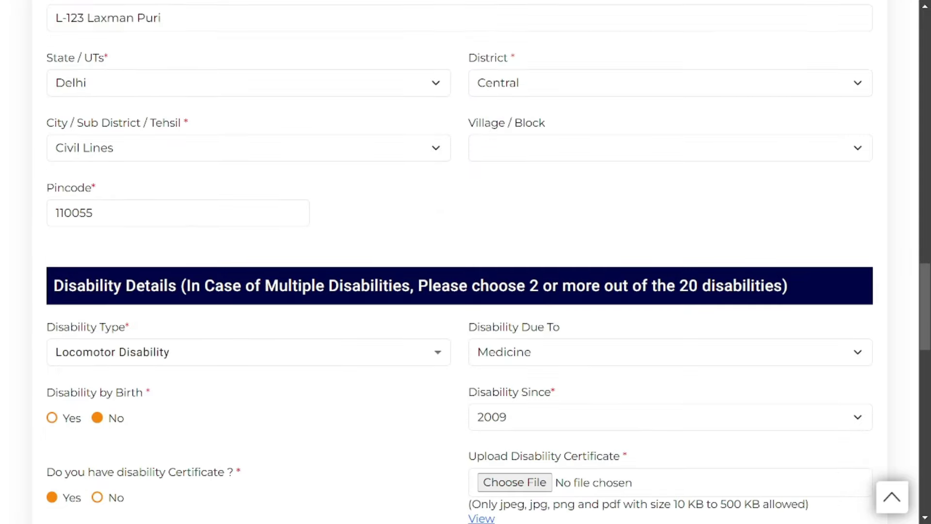
scroll(503, 363, down, 2)
scroll(503, 363, down, 2)
scroll(503, 364, down, 2)
scroll(503, 364, down, 2)
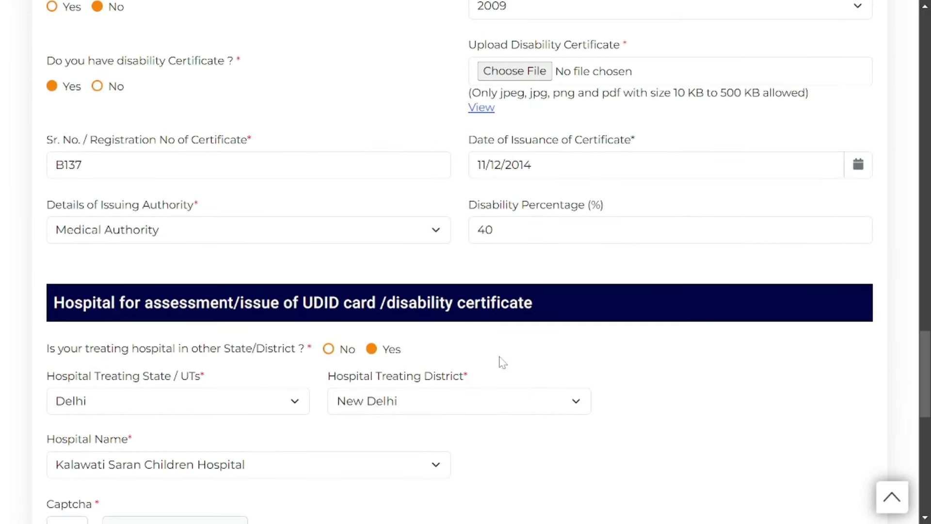
scroll(503, 363, down, 2)
scroll(503, 364, down, 2)
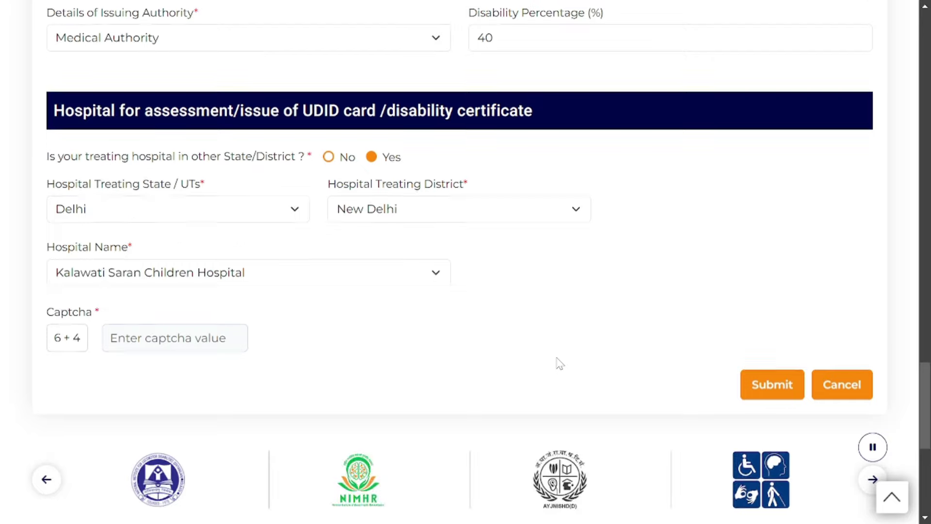
scroll(553, 361, up, 2)
scroll(599, 364, up, 4)
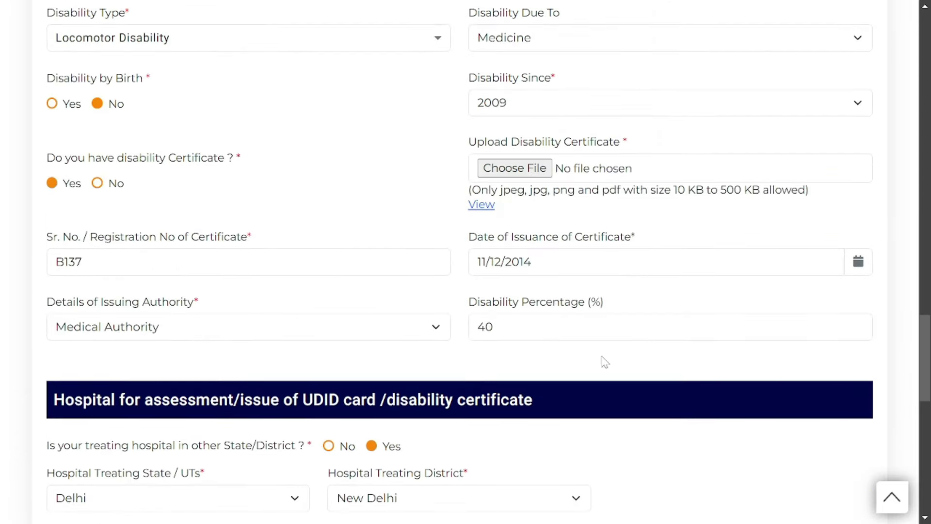
scroll(602, 360, up, 2)
scroll(616, 364, up, 2)
scroll(616, 364, up, 2)
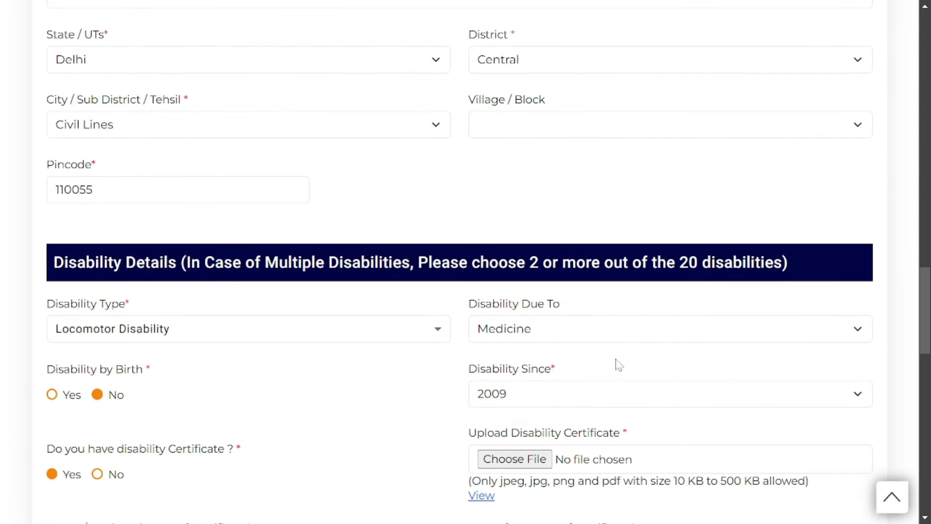
scroll(616, 364, up, 2)
scroll(616, 364, up, 3)
scroll(619, 361, up, 2)
scroll(619, 362, up, 2)
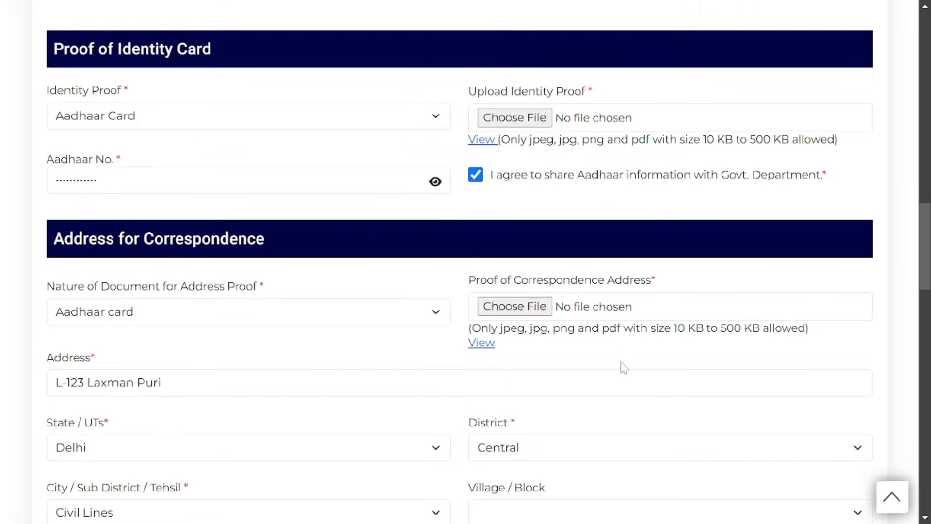
scroll(621, 363, up, 3)
scroll(621, 363, up, 1)
scroll(621, 364, up, 2)
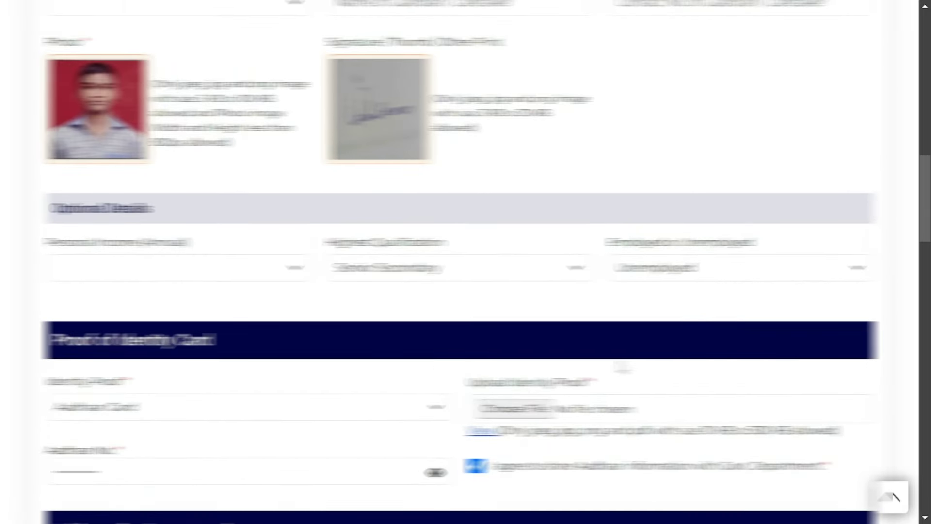
scroll(623, 364, up, 2)
scroll(624, 365, up, 2)
scroll(625, 364, up, 2)
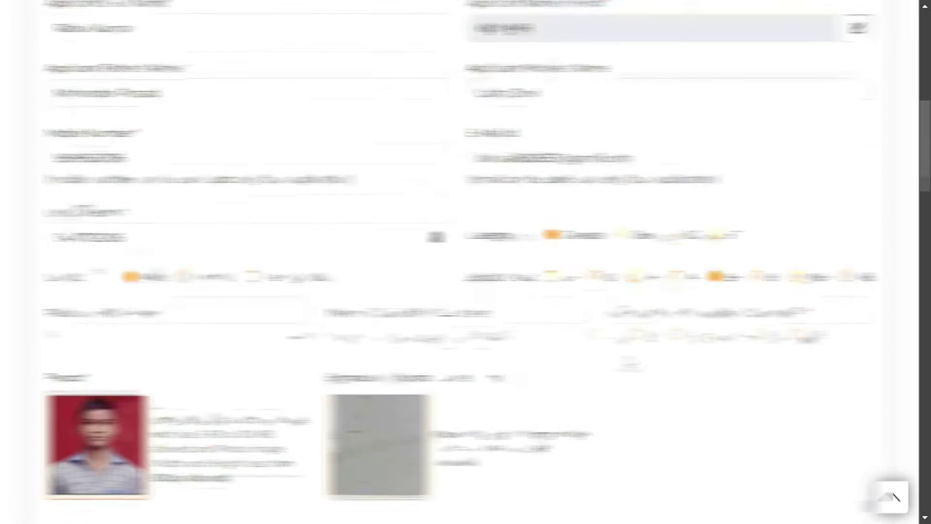
scroll(625, 364, up, 3)
scroll(626, 364, up, 2)
scroll(895, 496, up, 2)
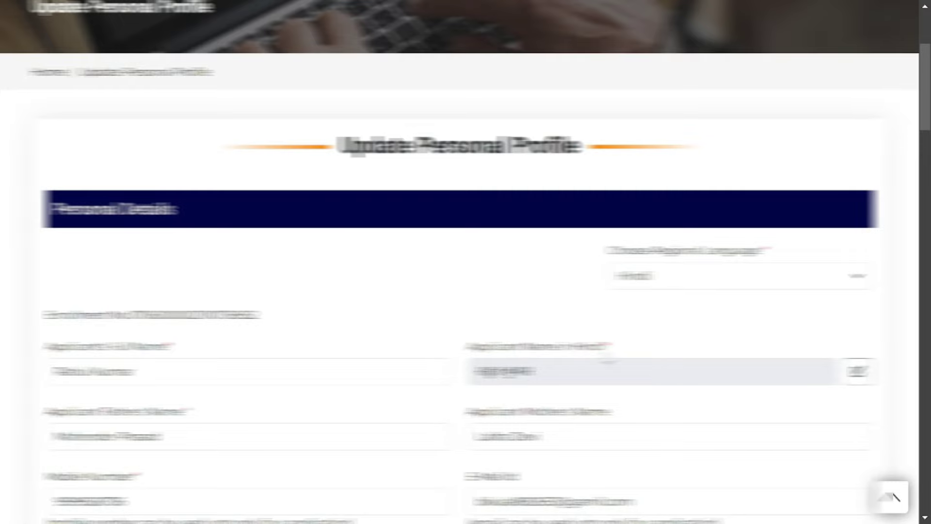
scroll(254, 345, down, 2)
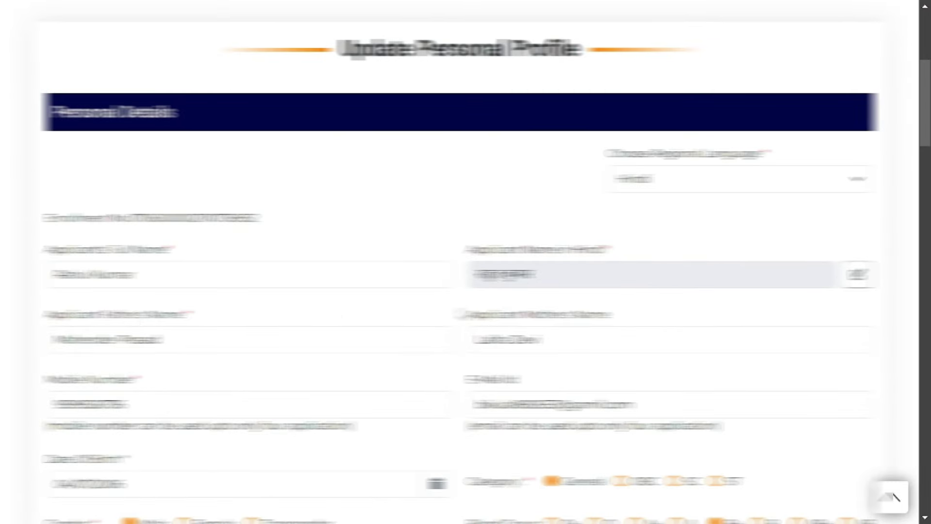
scroll(253, 269, down, 2)
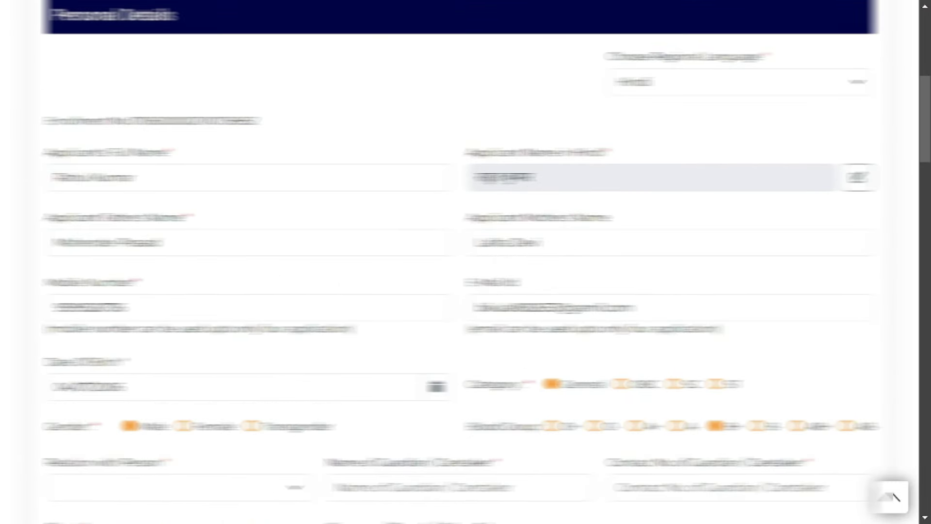
scroll(364, 298, down, 2)
scroll(340, 252, down, 1)
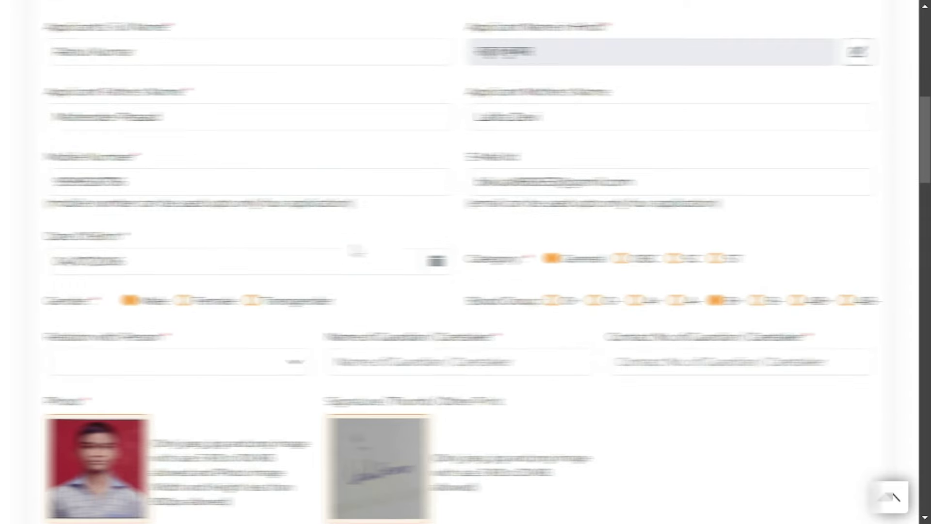
scroll(358, 247, down, 1)
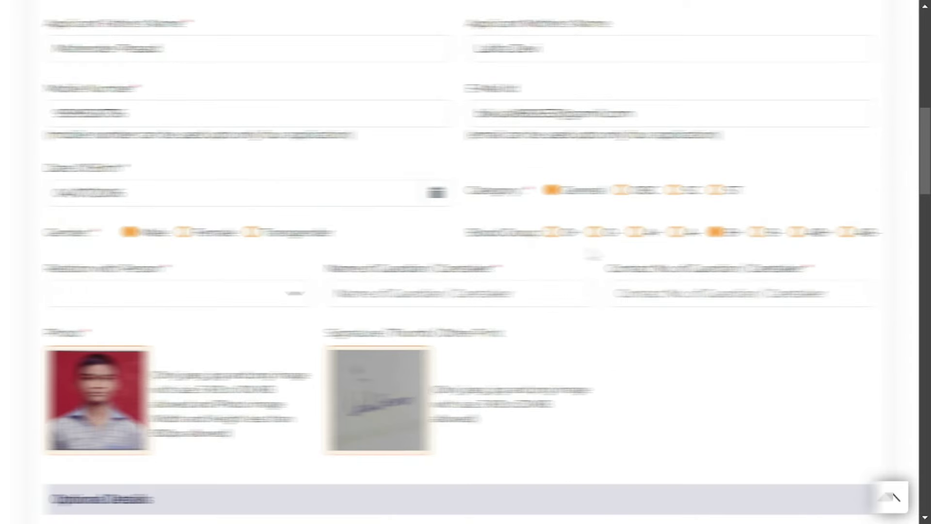
scroll(593, 253, down, 2)
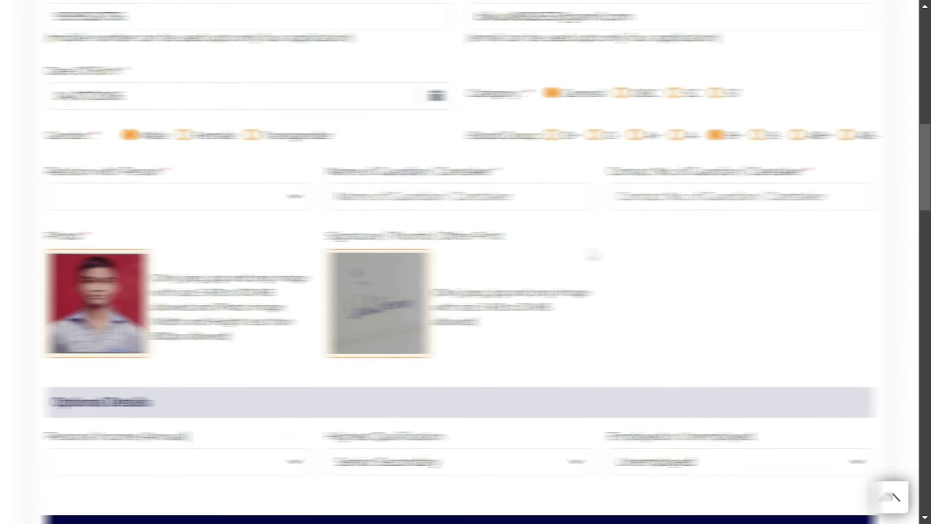
scroll(592, 253, down, 2)
scroll(592, 254, down, 2)
scroll(593, 254, down, 2)
scroll(592, 253, down, 3)
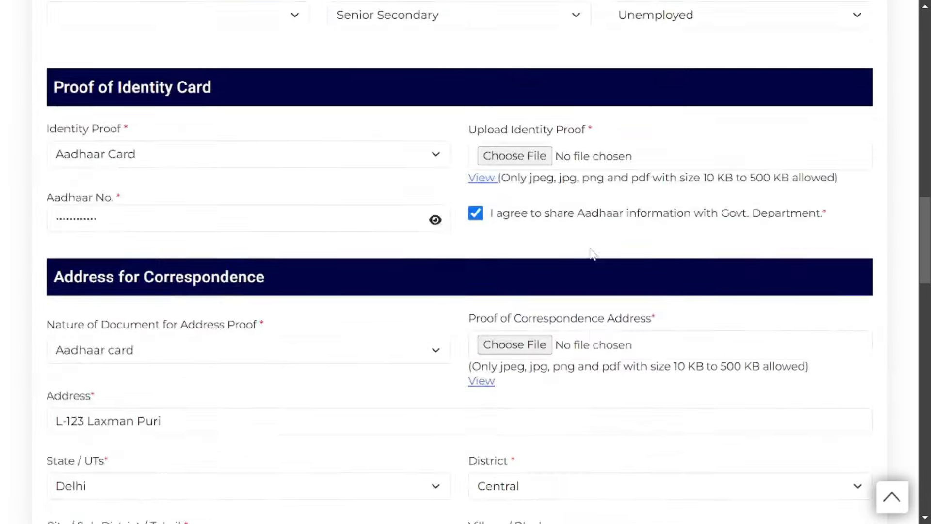
scroll(593, 254, down, 3)
scroll(593, 254, down, 6)
scroll(592, 254, down, 2)
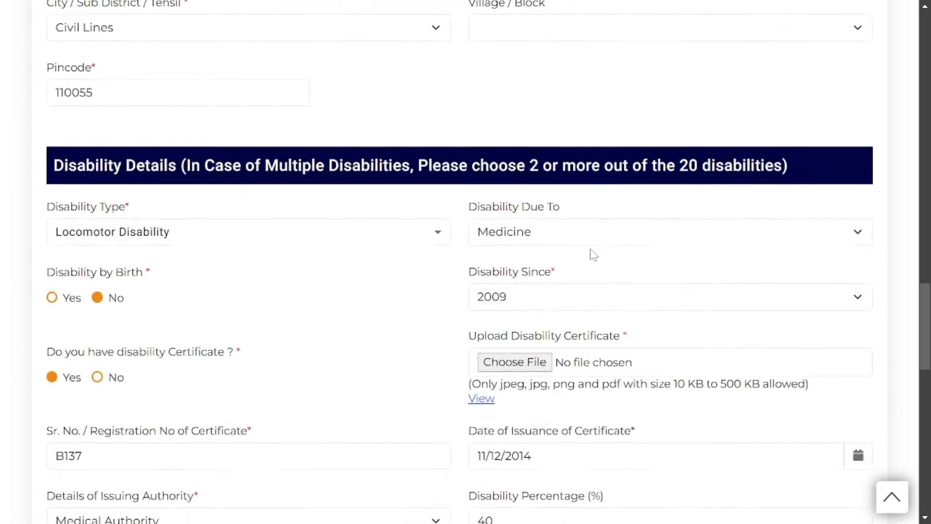
scroll(594, 254, down, 4)
scroll(657, 301, down, 2)
scroll(656, 302, down, 1)
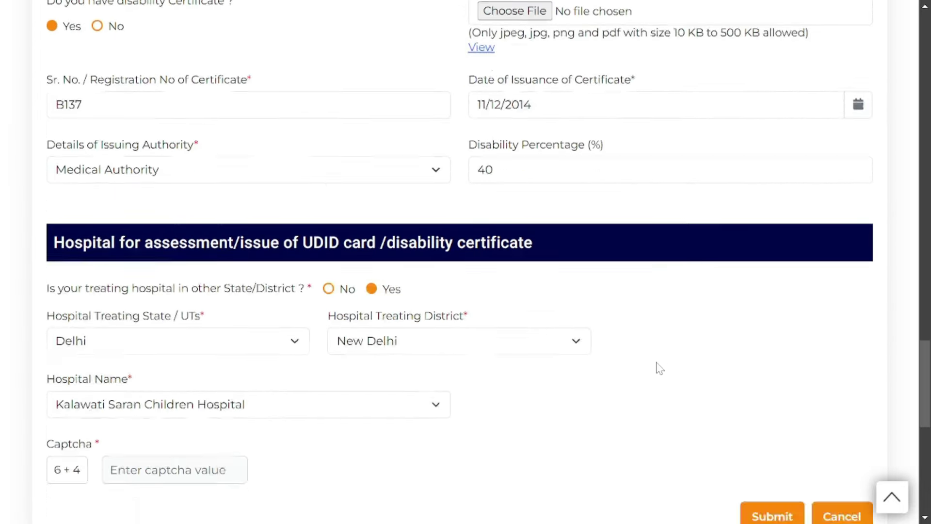
scroll(657, 368, down, 3)
scroll(653, 356, down, 2)
scroll(657, 357, up, 6)
scroll(657, 357, up, 4)
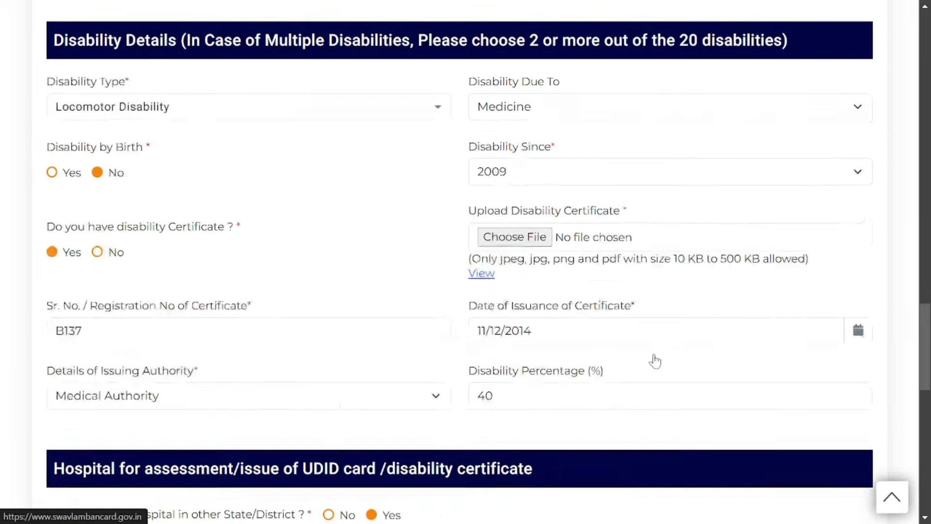
scroll(657, 357, up, 3)
scroll(658, 360, up, 10)
scroll(657, 361, up, 7)
scroll(658, 360, up, 4)
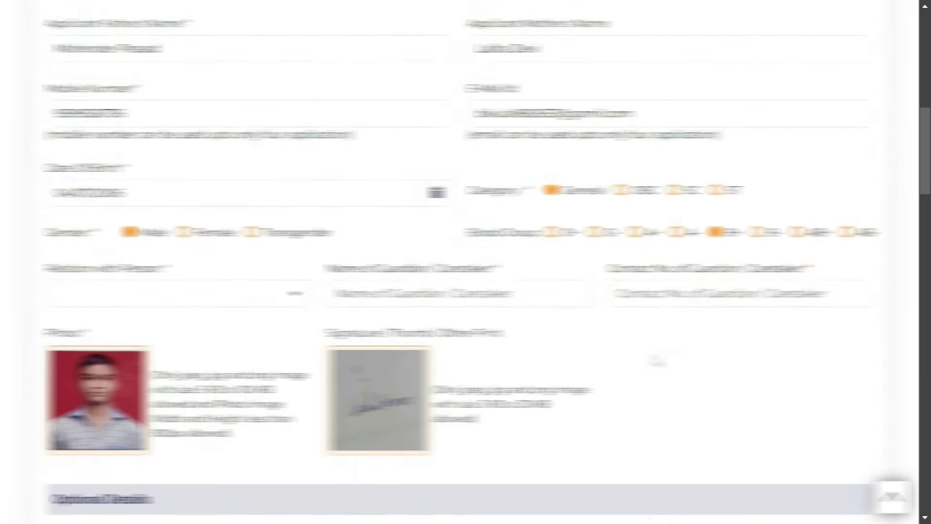
scroll(658, 360, up, 4)
scroll(659, 360, up, 4)
scroll(349, 349, down, 2)
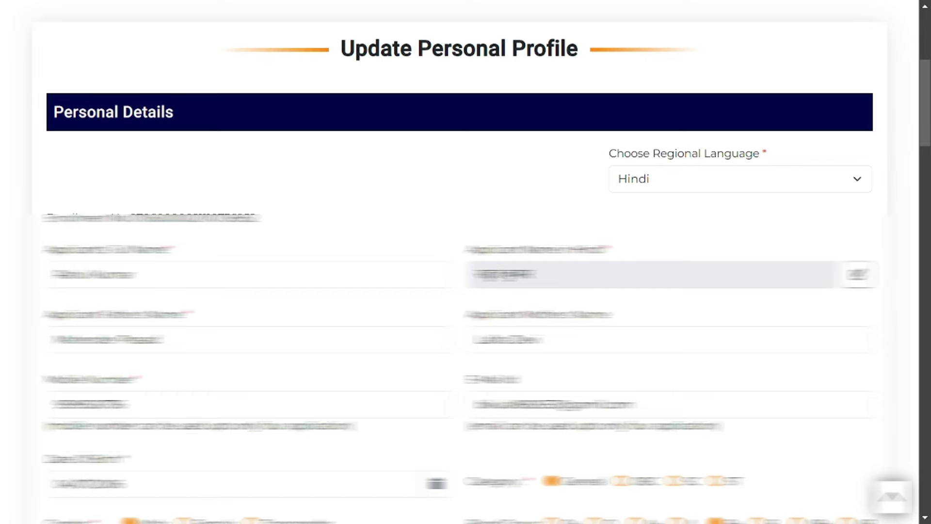
- Correct the ending of the father's name, replacing the last characters with 'ad'
click(291, 339)
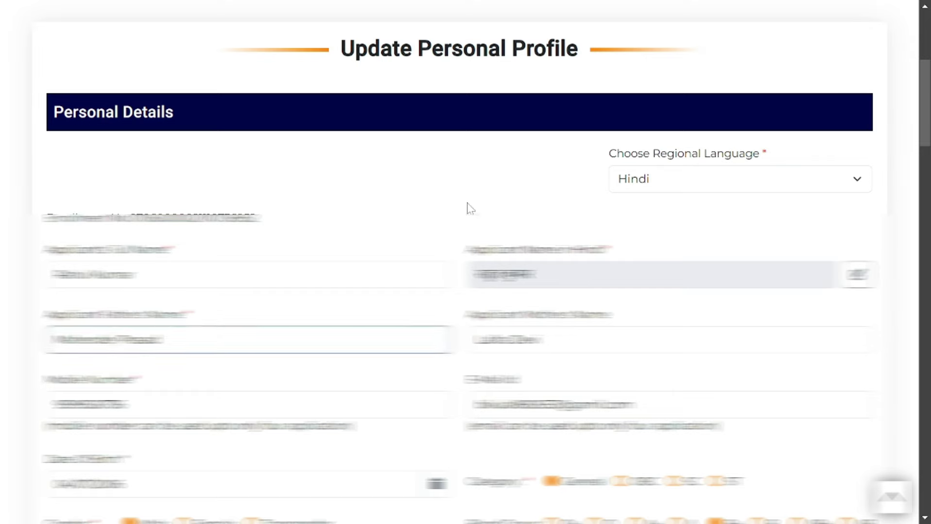
key(BackSpace)
key(BackSpace)
text(ad)
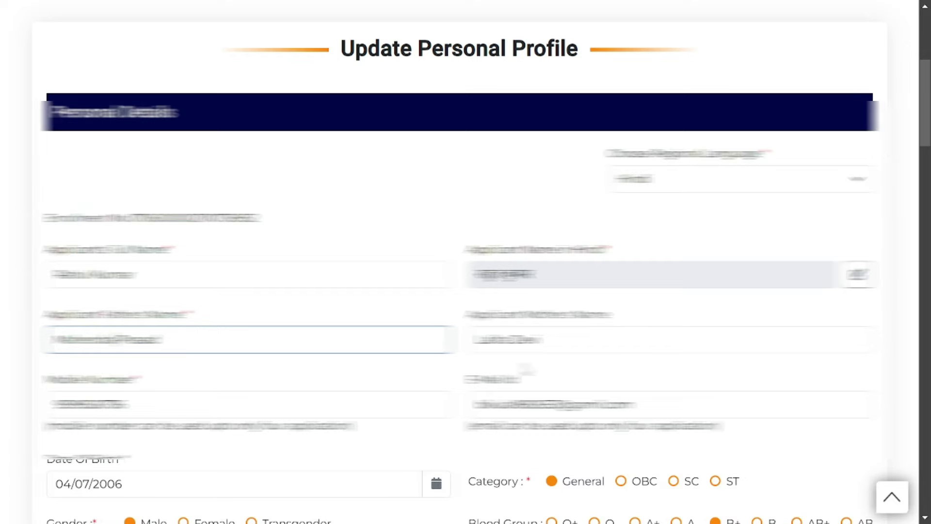
scroll(528, 369, down, 2)
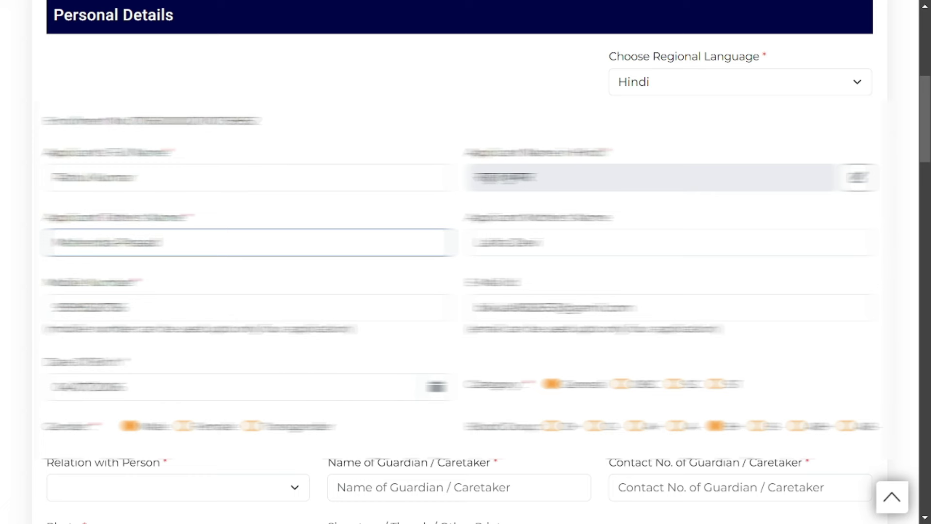
scroll(466, 262, down, 2)
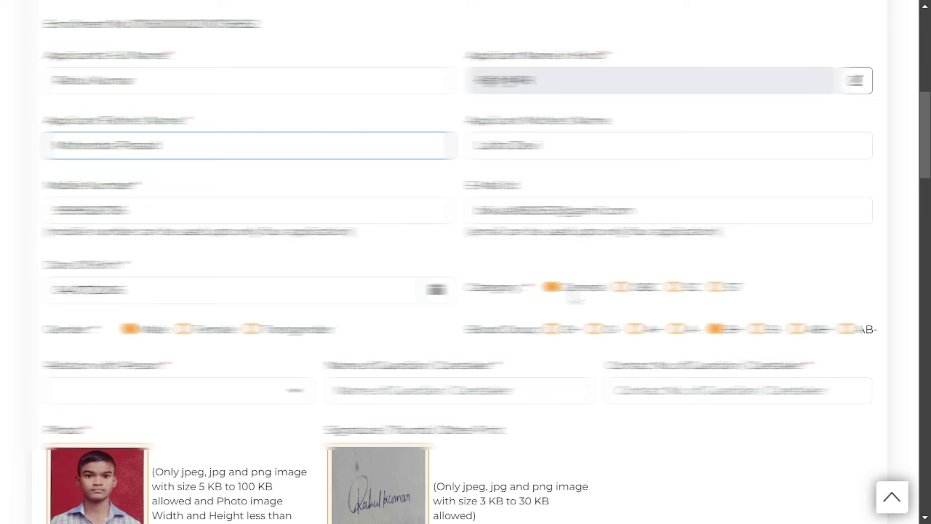
scroll(573, 305, down, 2)
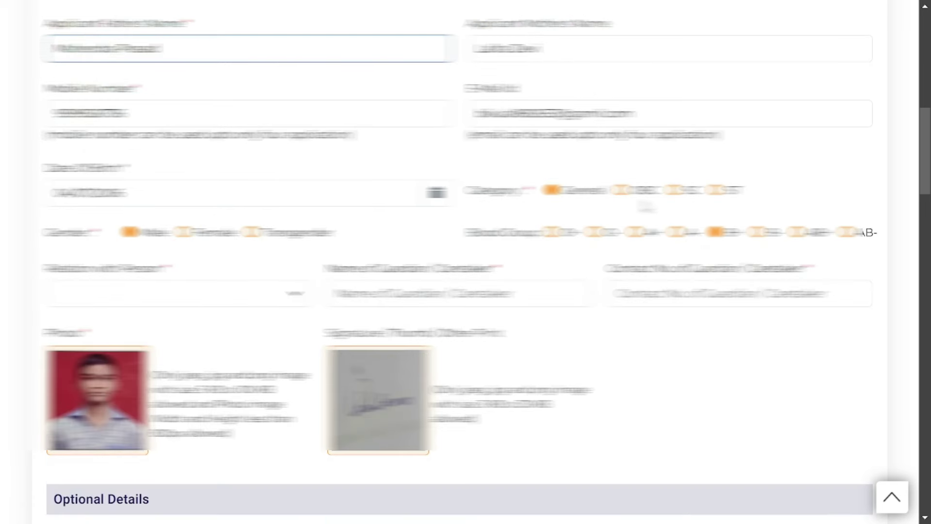
- Switch category to OBC, set guardian relation to Father, and enter the guardian's contact number
click(621, 190)
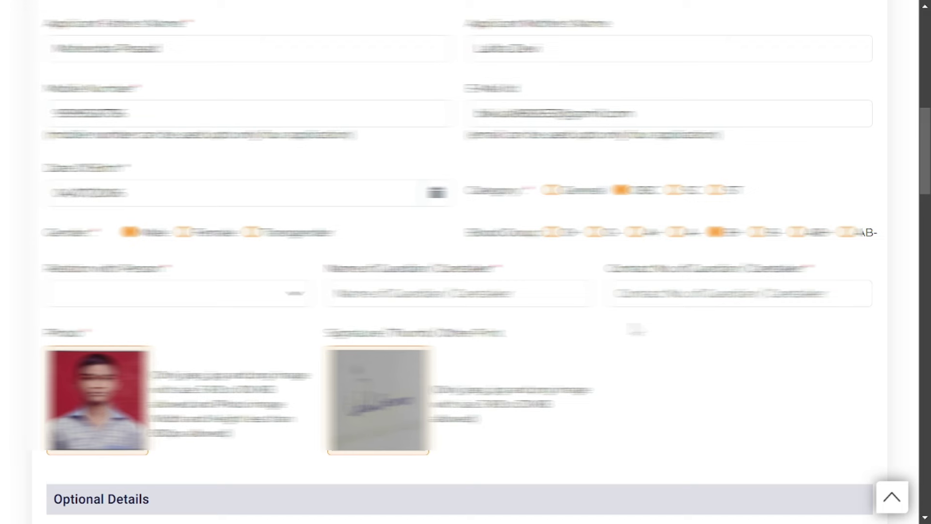
click(291, 305)
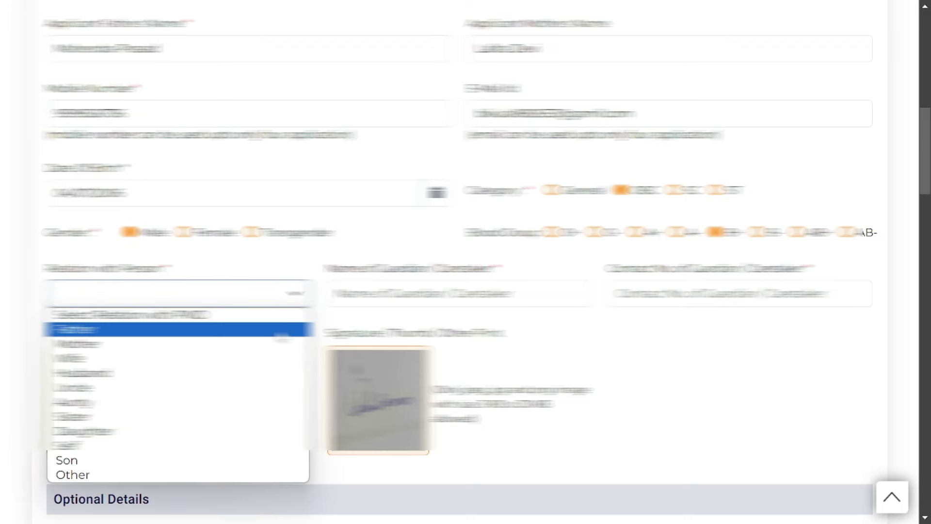
click(280, 331)
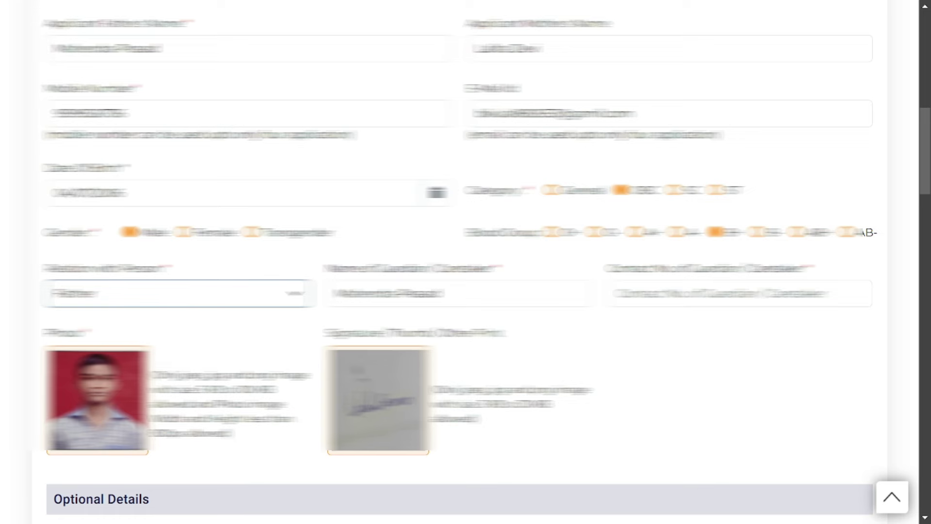
key(Tab)
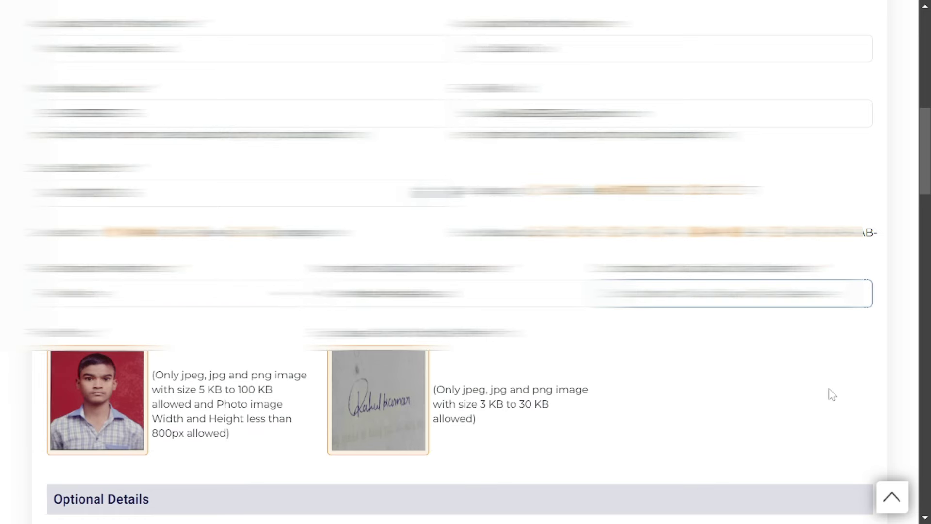
text(9876)
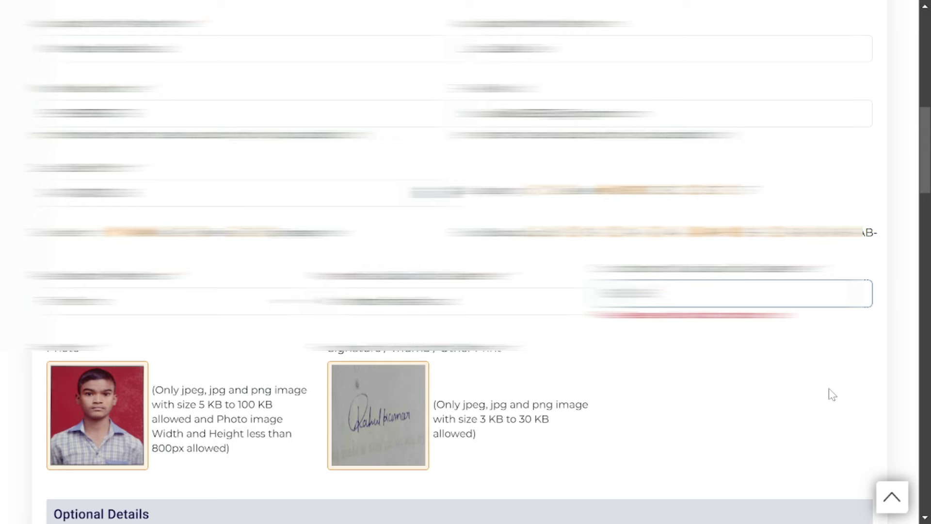
text(54)
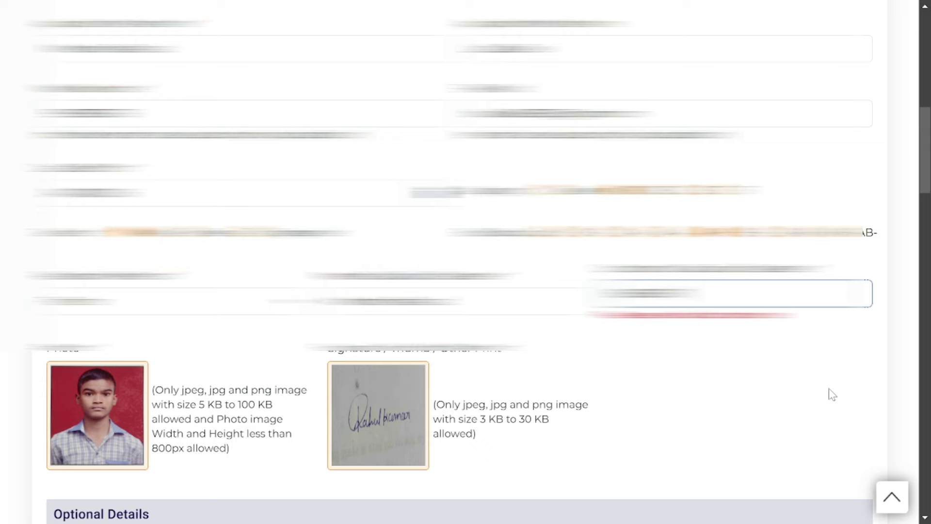
text(10)
- Replace the applicant's photo with the 'photo' image file
scroll(832, 394, down, 2)
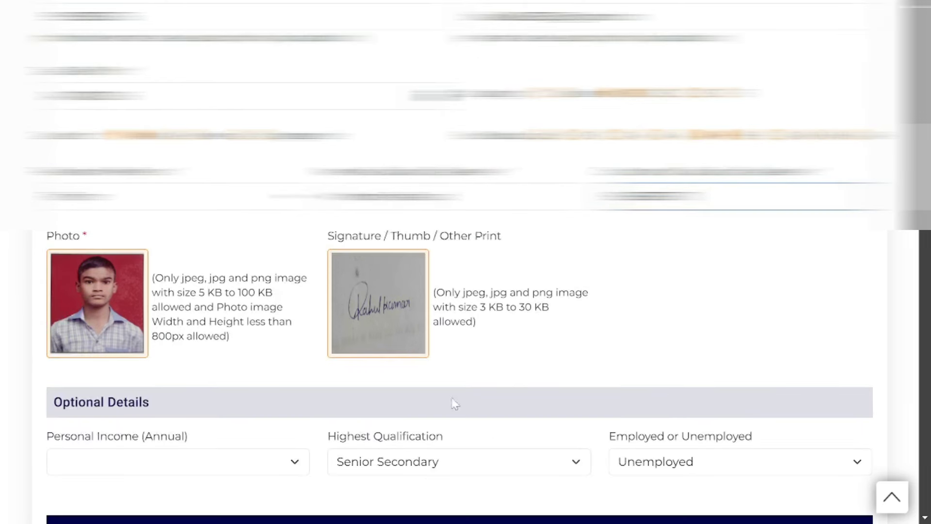
click(113, 322)
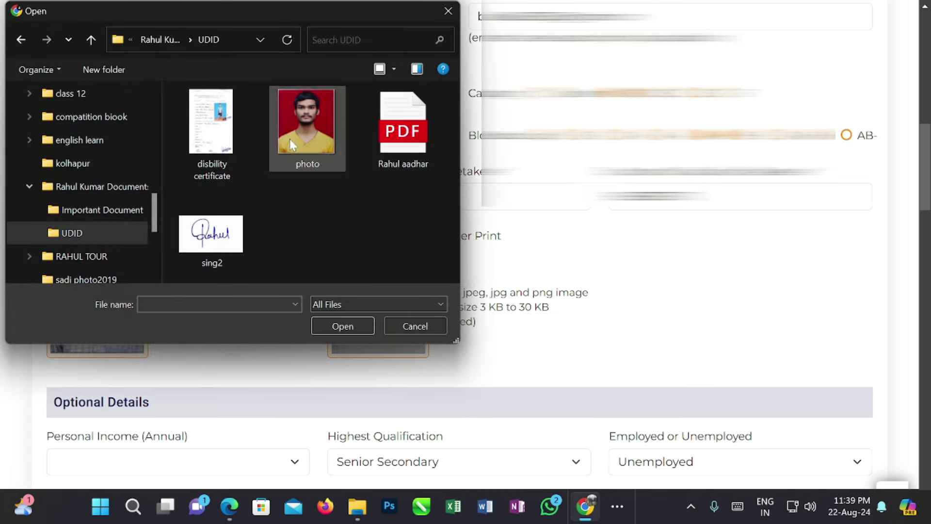
click(306, 148)
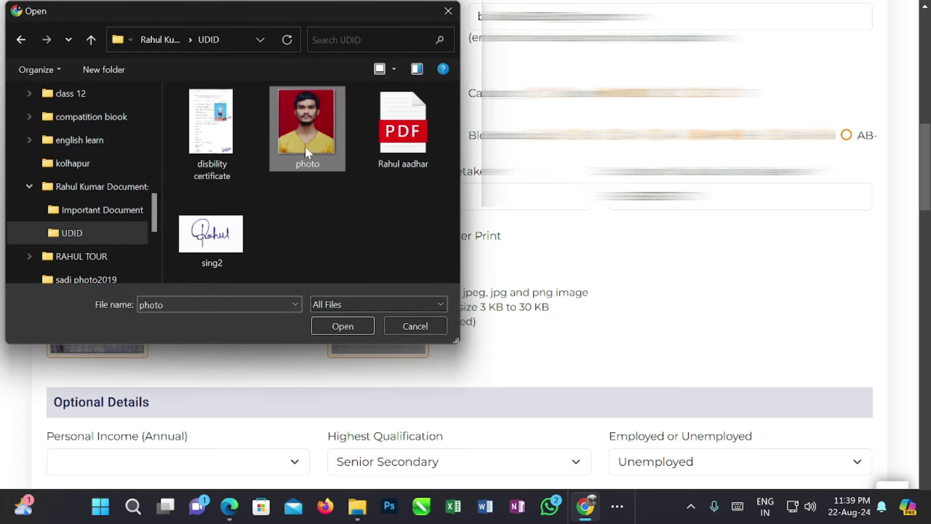
click(332, 324)
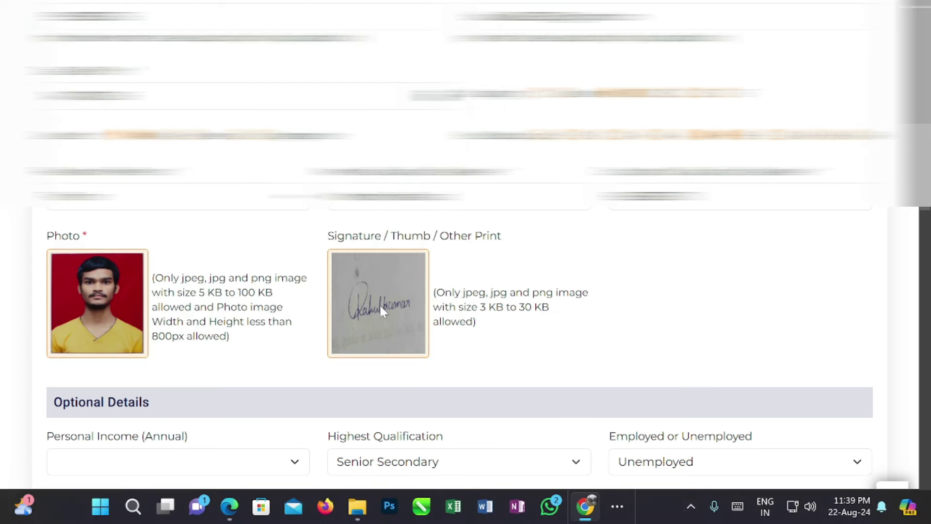
- Replace the signature with the 'sing2' image file
click(381, 313)
click(210, 235)
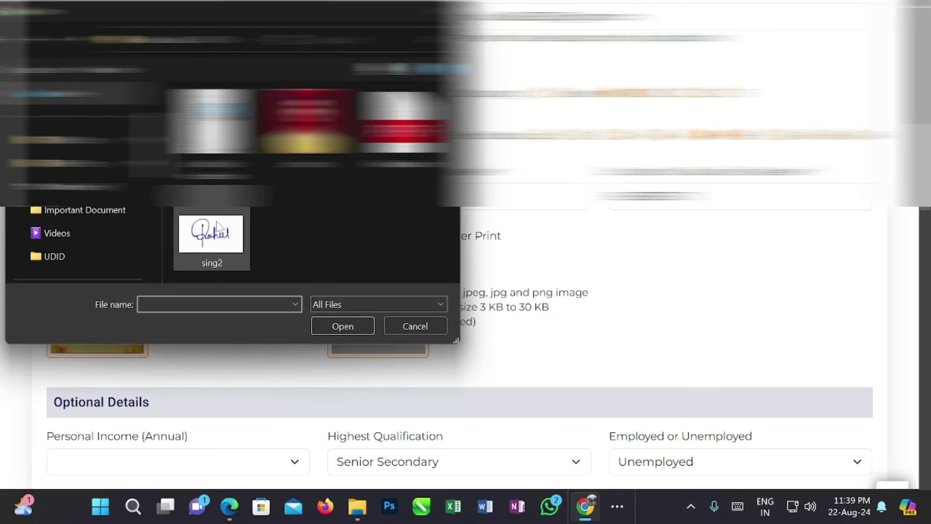
click(348, 324)
scroll(476, 334, down, 2)
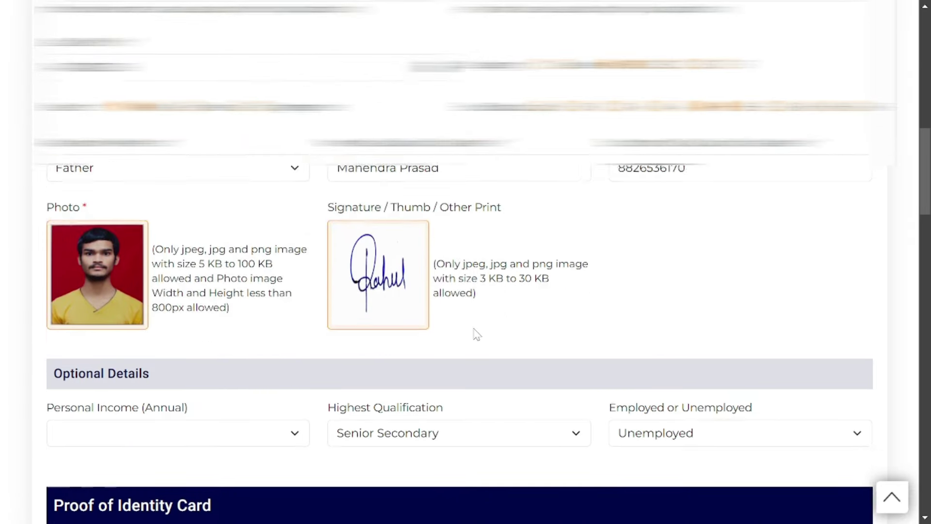
scroll(497, 325, down, 2)
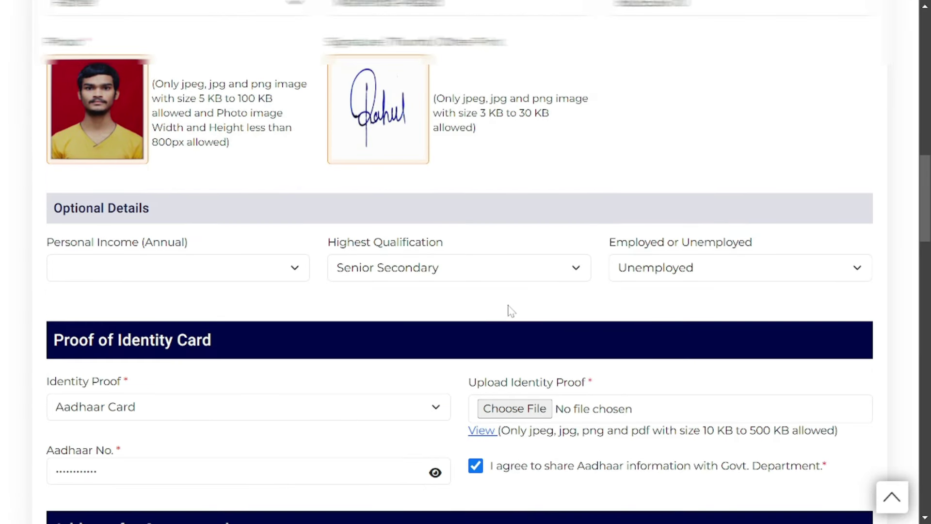
- Set income to Below Rupees 10000 Per Annum, qualification Senior Secondary, and employment Unemployed
click(290, 265)
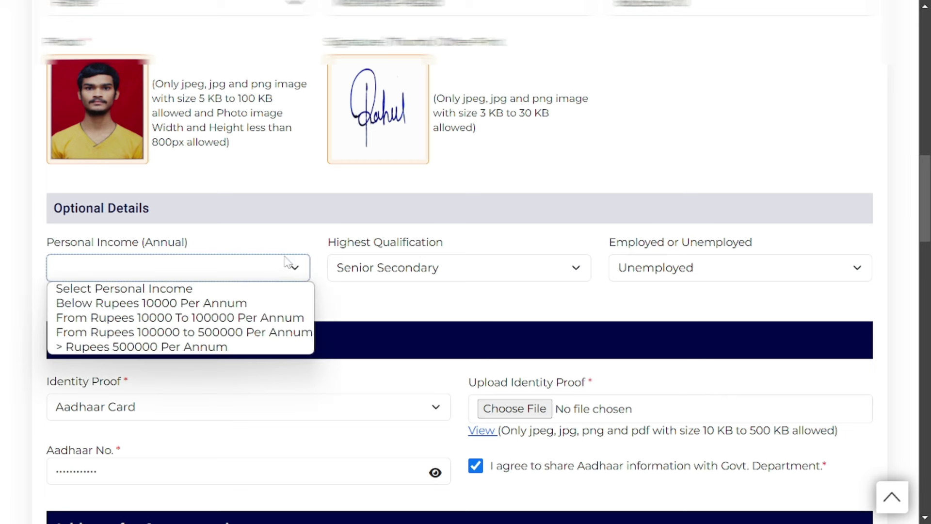
click(274, 305)
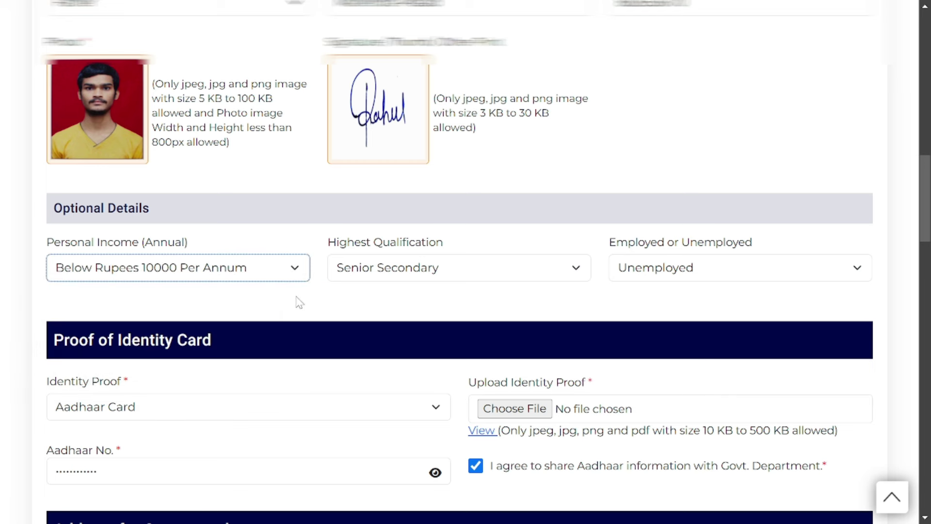
click(548, 274)
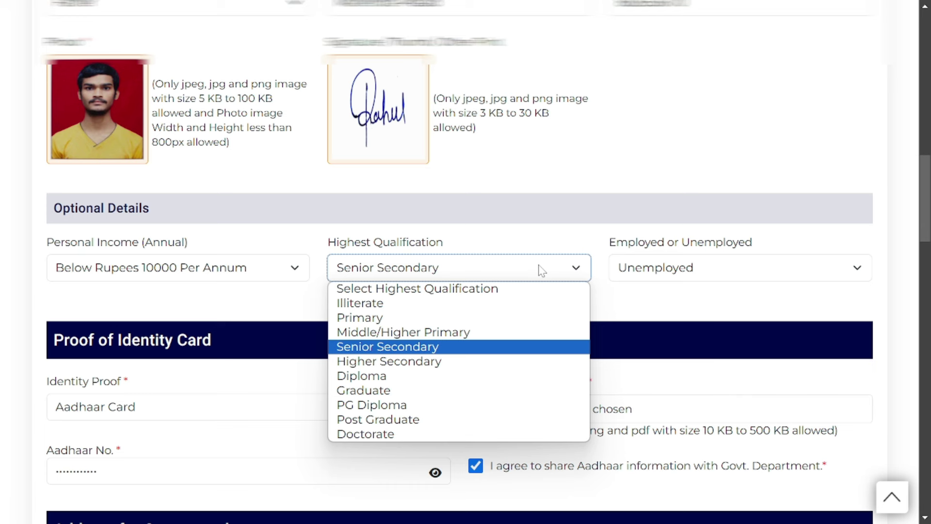
click(542, 270)
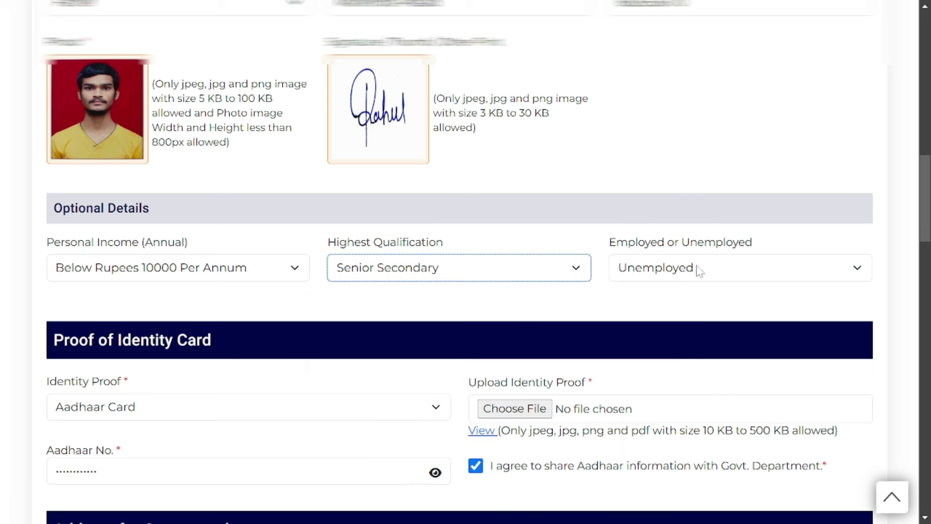
click(774, 272)
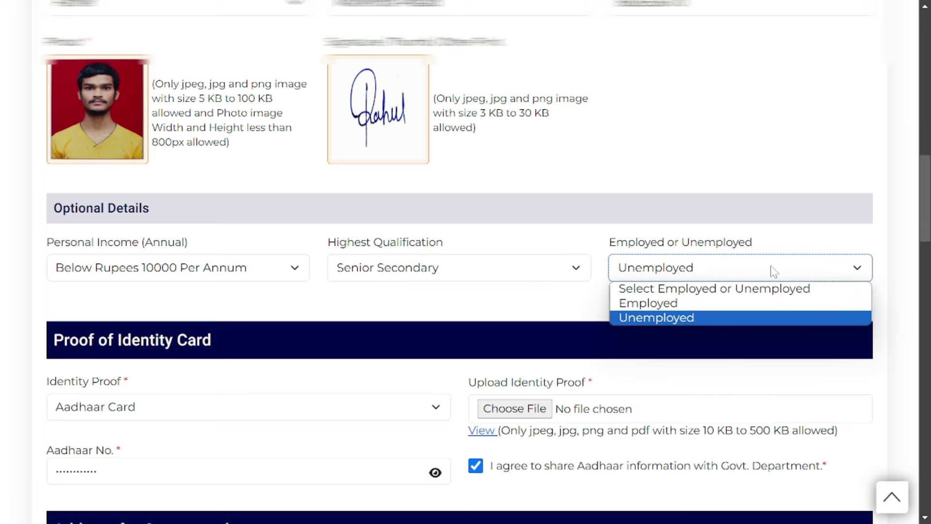
click(774, 271)
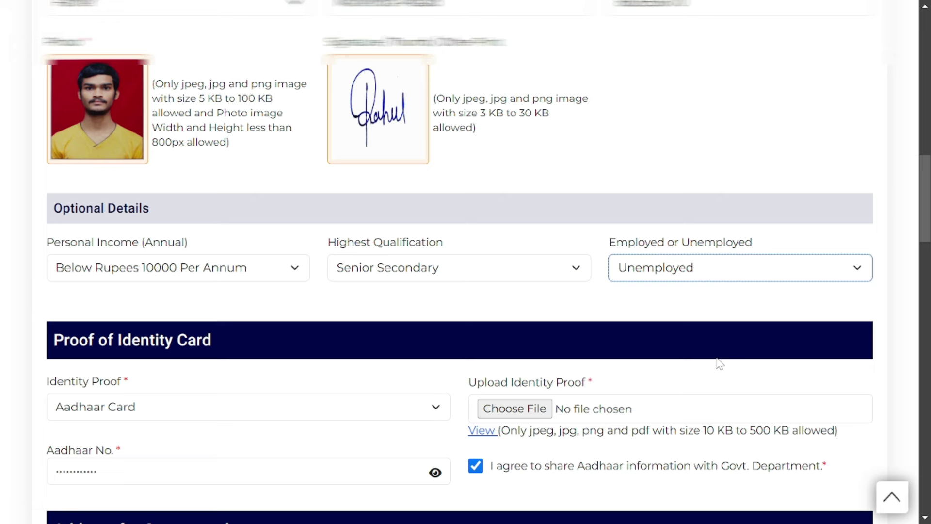
scroll(720, 364, down, 2)
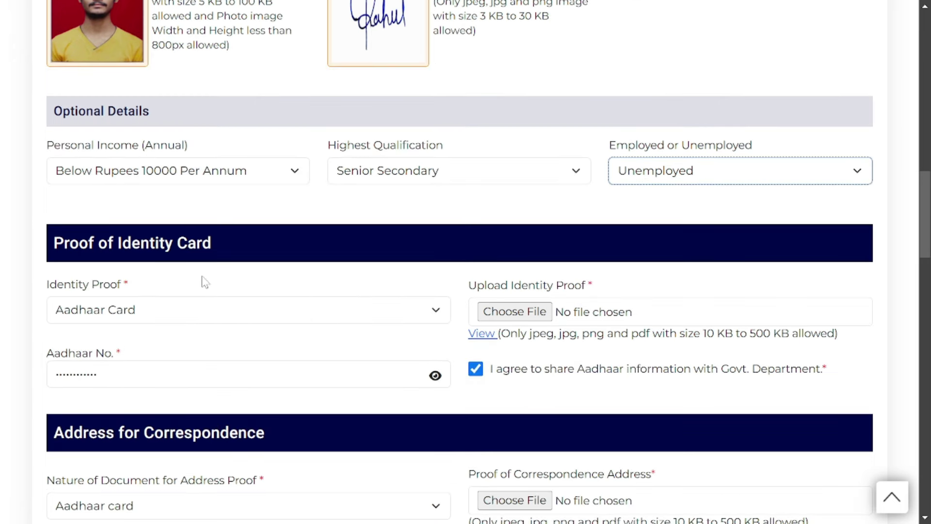
- Unmask the Aadhaar number to check it, then hide it again
scroll(318, 266, down, 2)
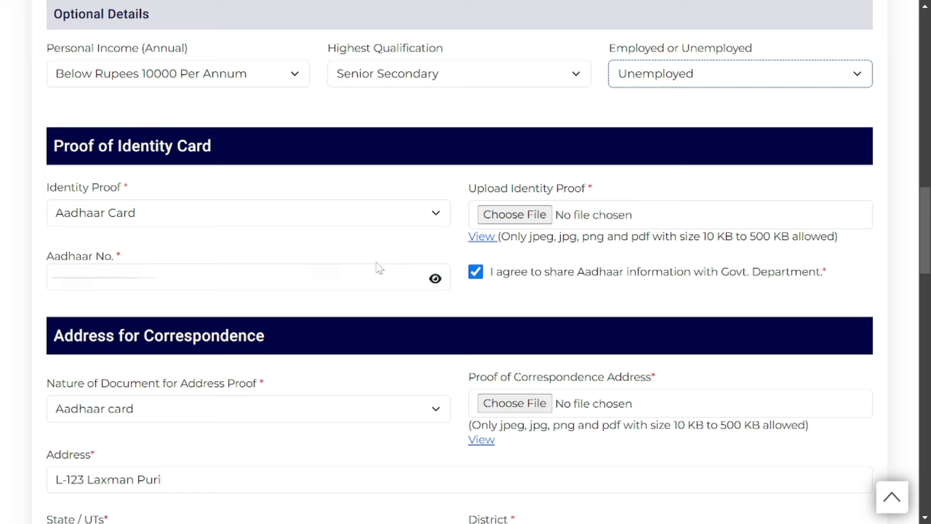
click(436, 280)
click(436, 280)
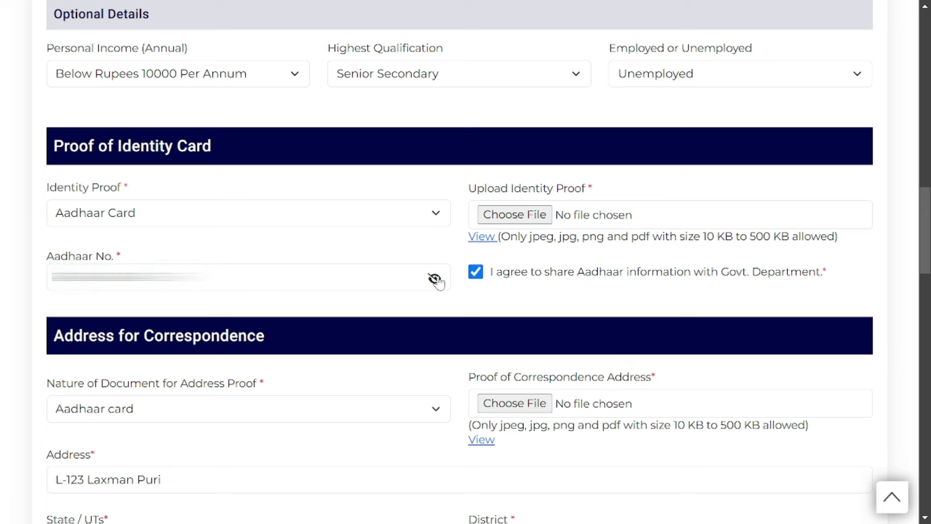
click(436, 280)
- Attach the Aadhaar card PDF as identity proof, then reopen and dismiss the file picker
click(514, 303)
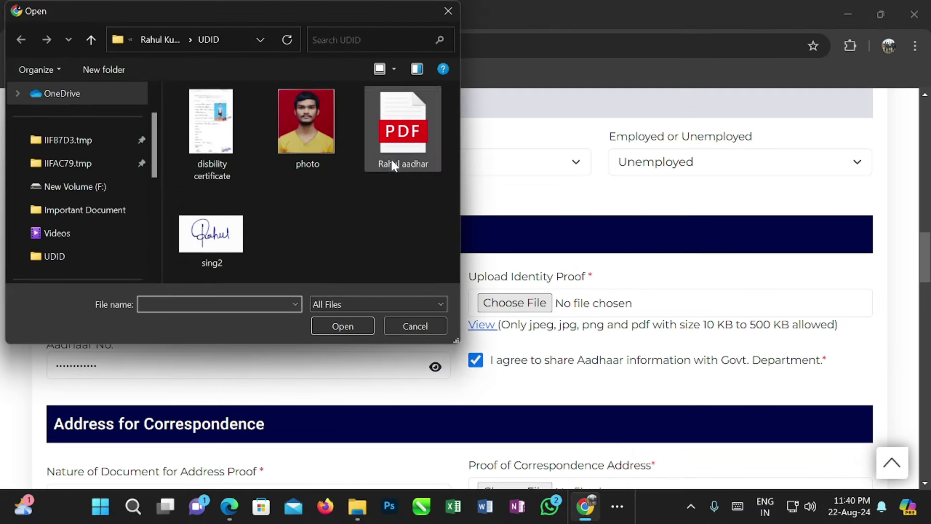
click(390, 158)
click(341, 326)
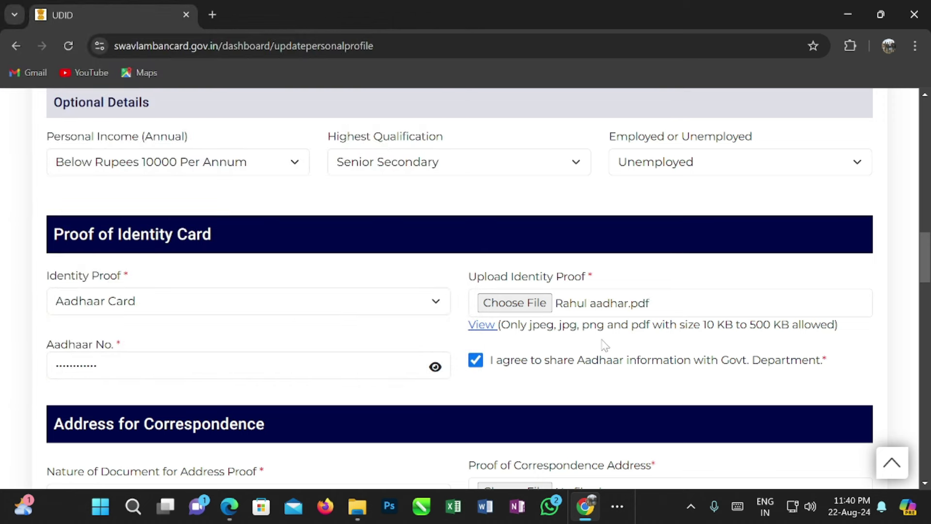
scroll(611, 347, down, 2)
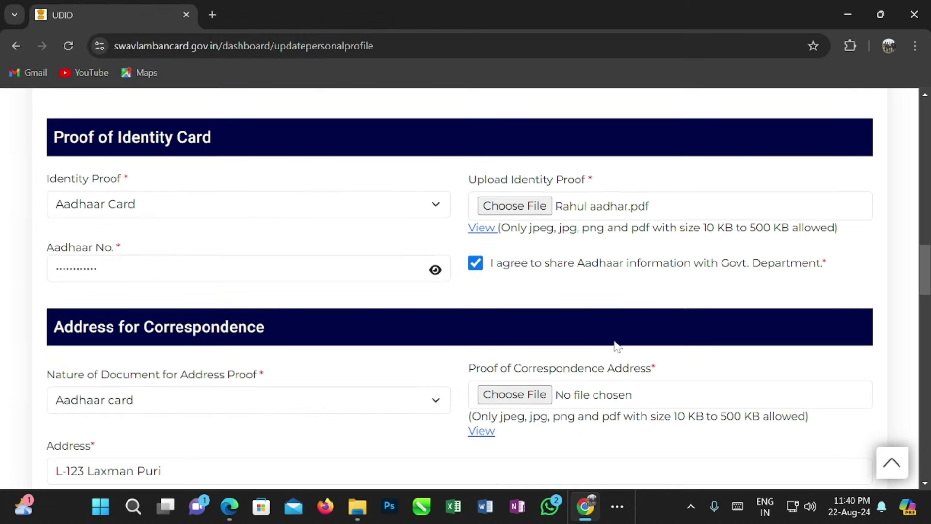
click(591, 212)
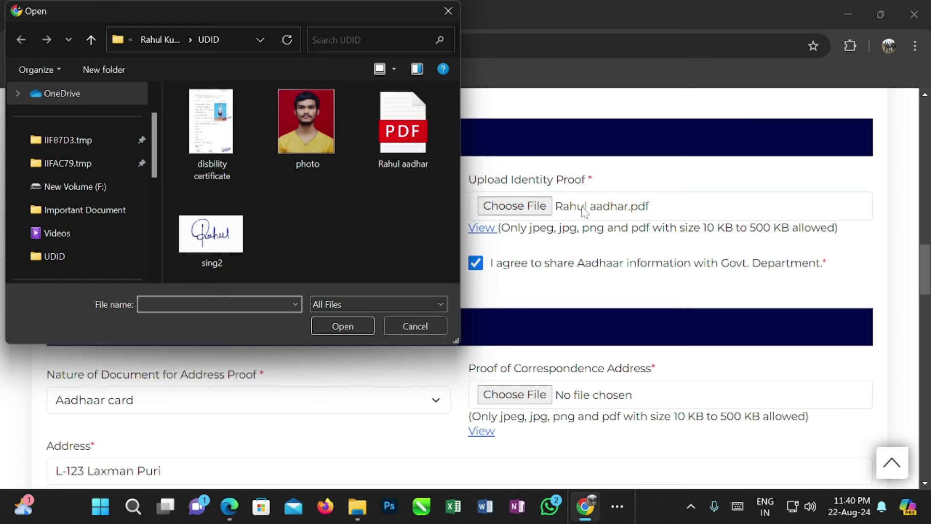
click(446, 10)
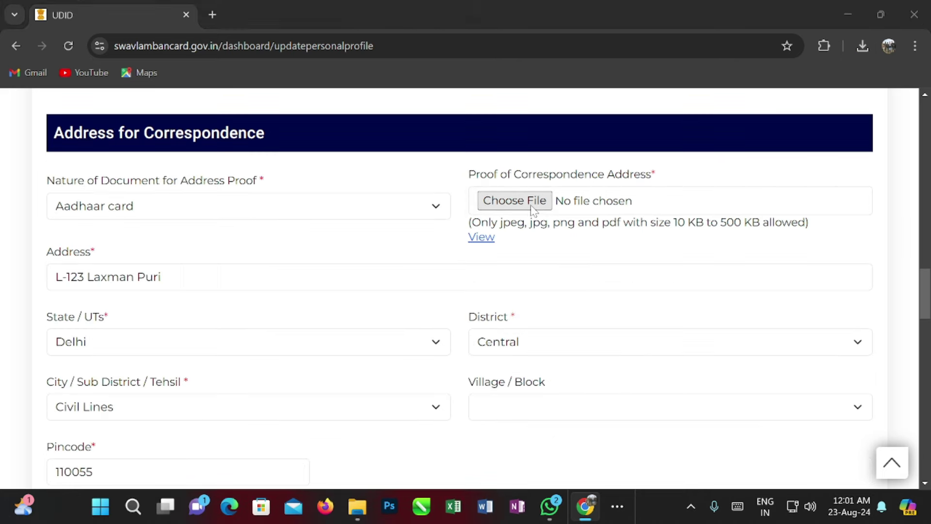
- Upload 'adhar card jpeg' as correspondence address proof and check it in the preview
click(533, 209)
click(211, 123)
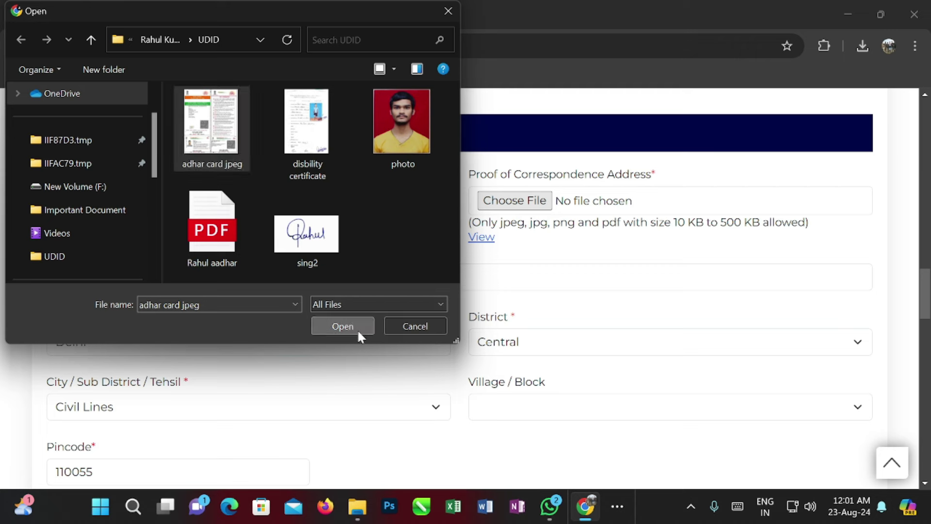
click(359, 331)
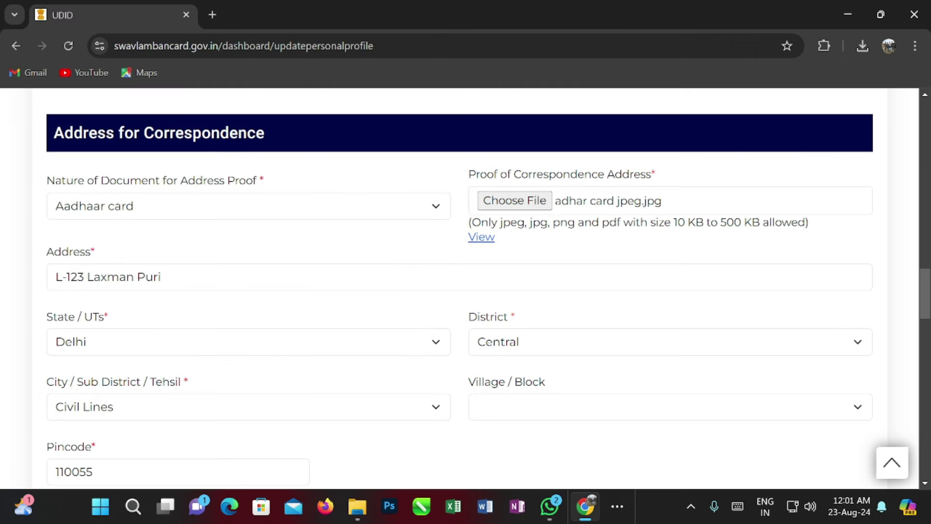
click(480, 237)
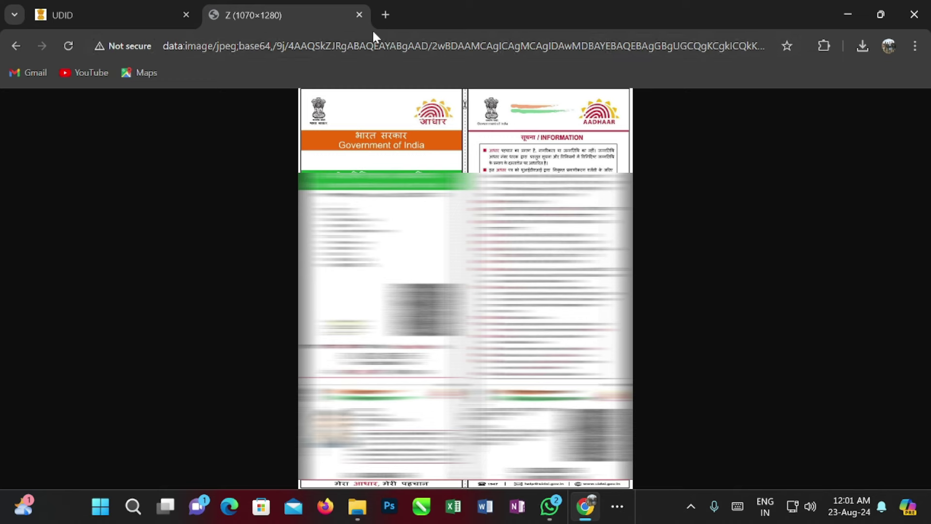
click(358, 17)
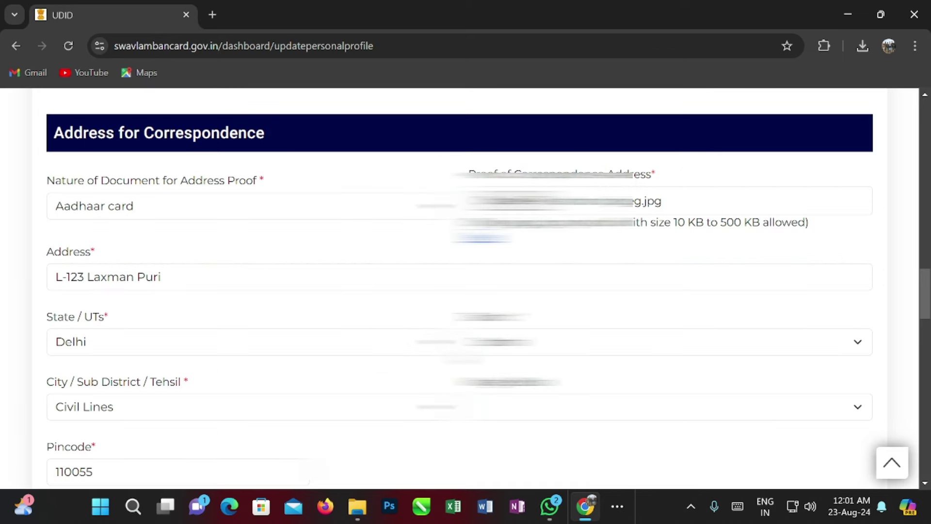
- Clear the old correspondence address and type the applicant's replacement address
click(162, 276)
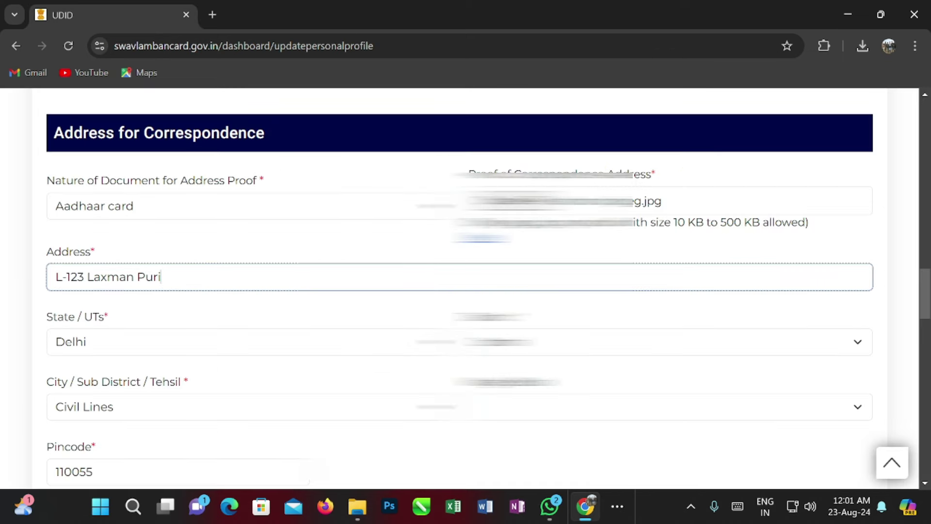
key(ctrl+a)
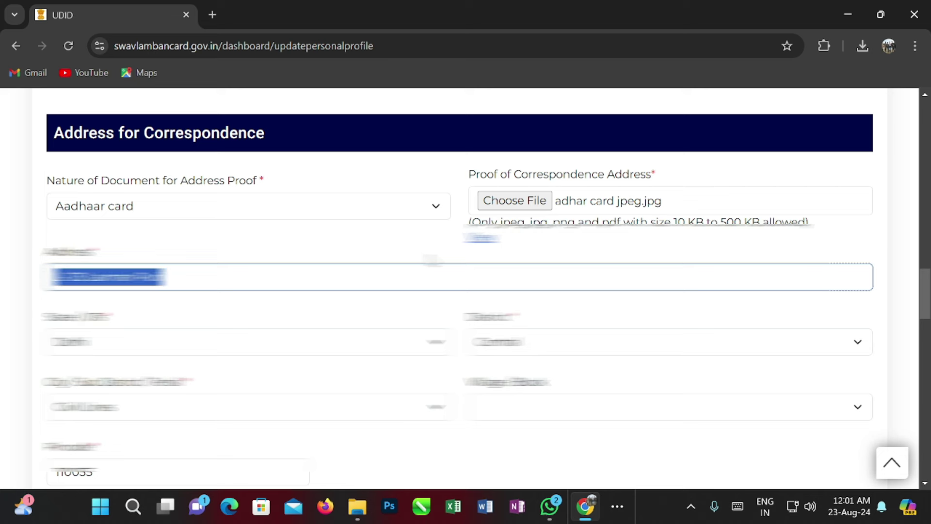
key(BackSpace)
key(ctrl+v)
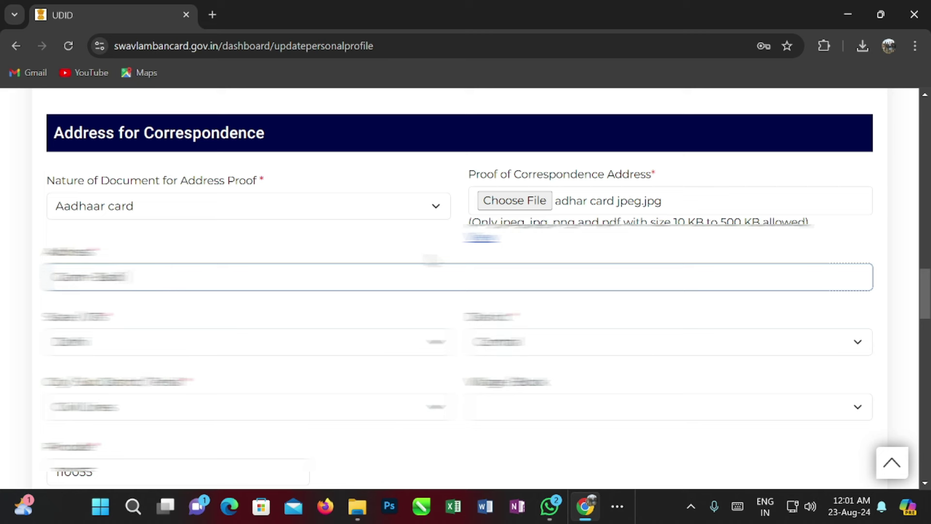
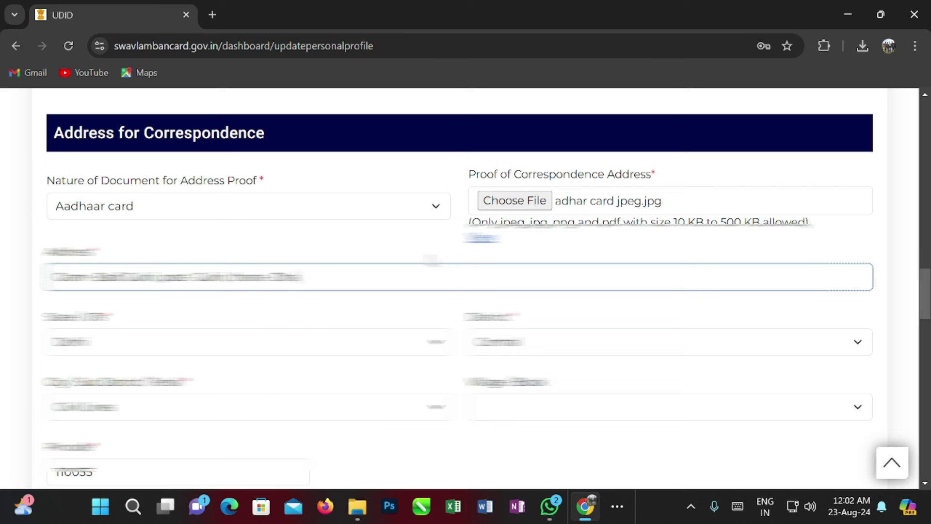
- Set the address state to Bihar, district to Nawada, and choose the sub district
scroll(465, 286, down, 2)
click(243, 244)
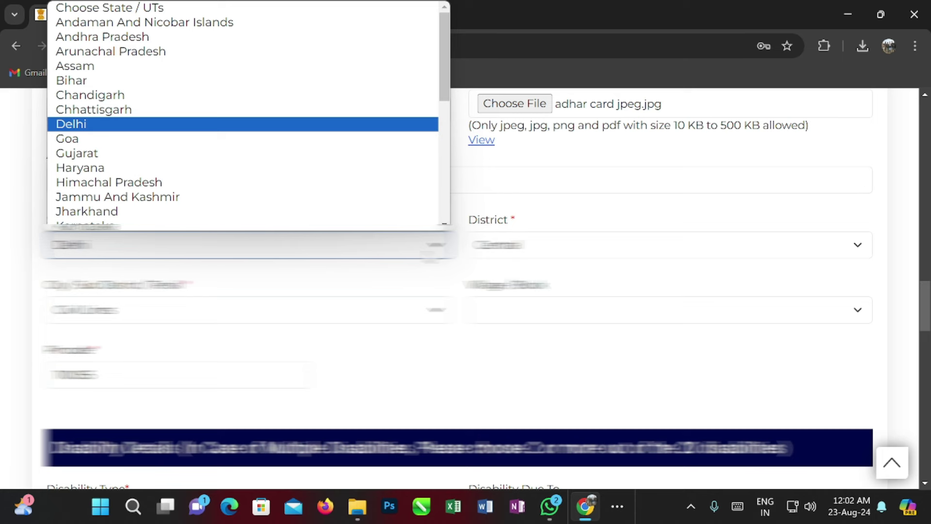
click(257, 82)
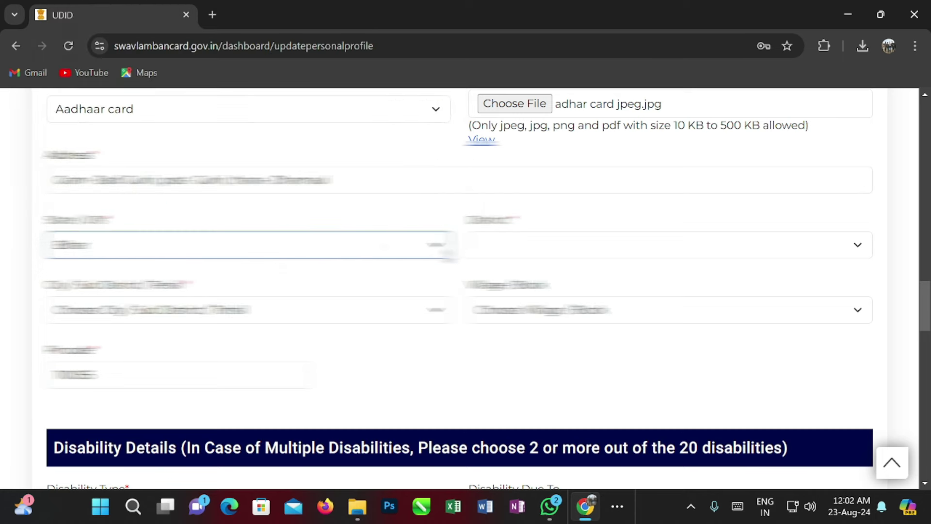
click(572, 245)
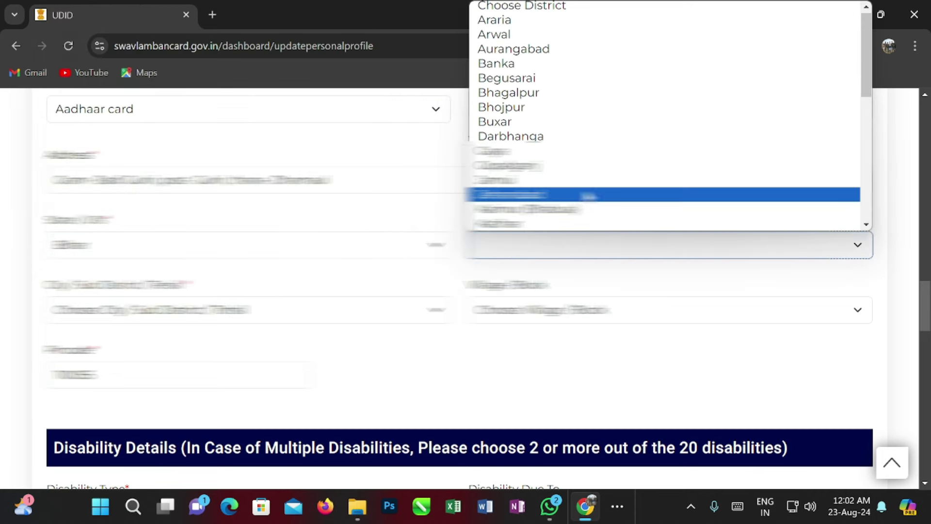
scroll(590, 197, down, 5)
scroll(589, 194, down, 3)
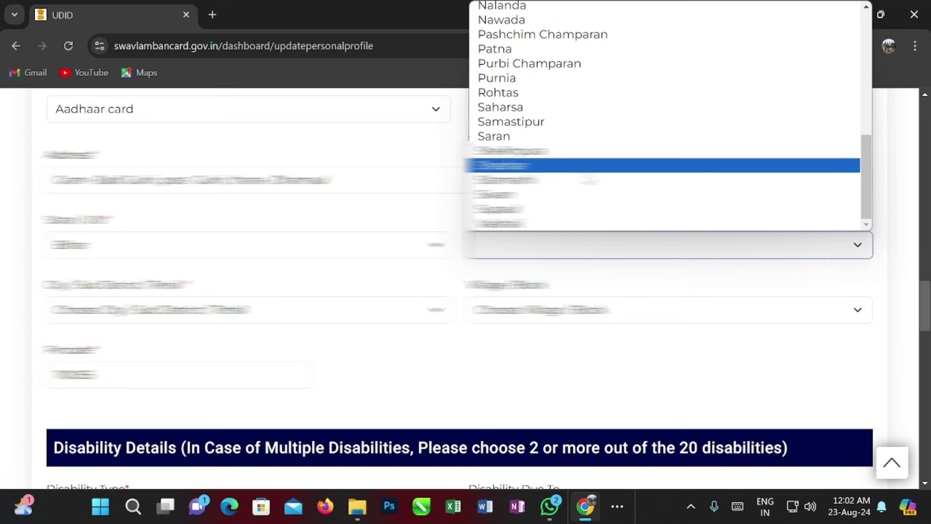
click(569, 25)
click(372, 316)
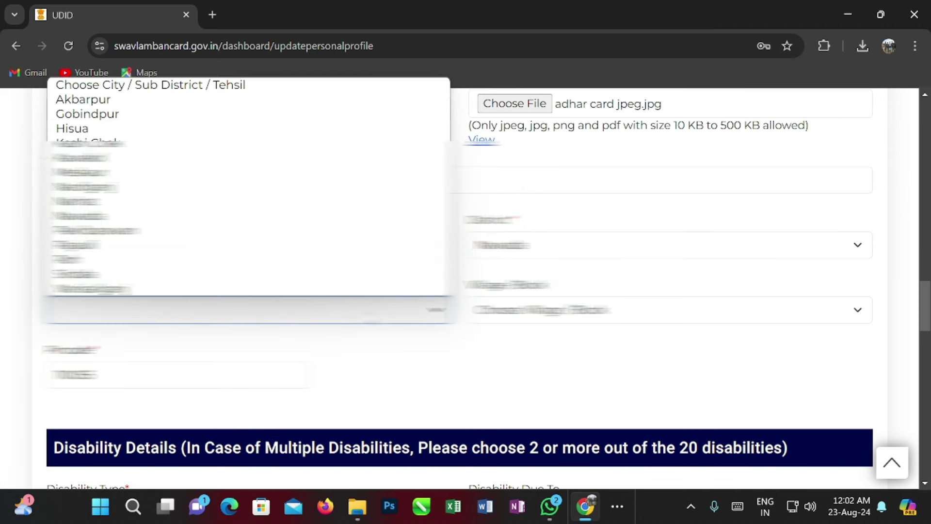
click(367, 230)
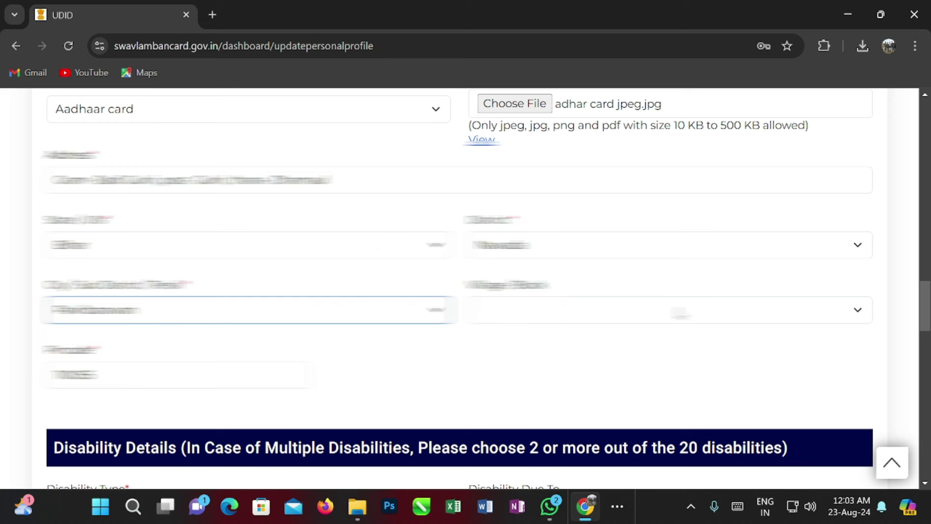
- Choose the village/block and start retyping the six-digit pincode
click(682, 313)
key(Escape)
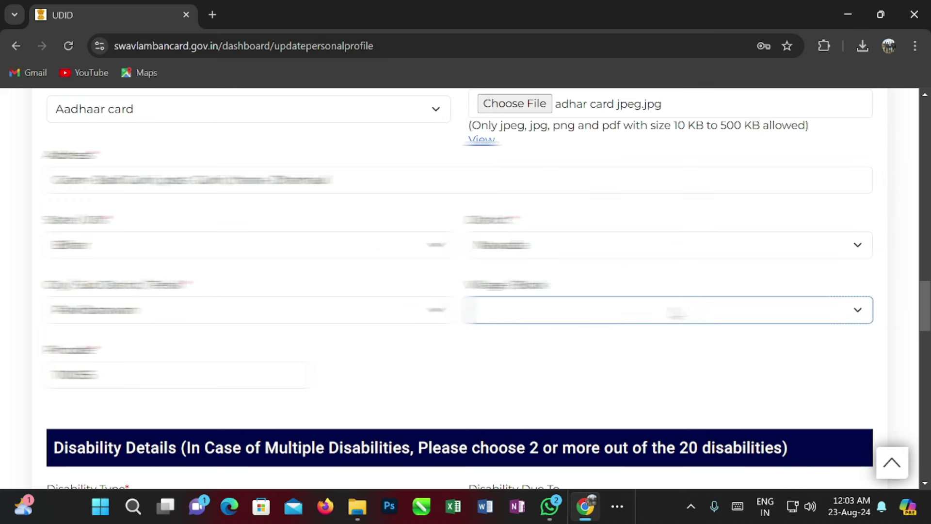
click(677, 313)
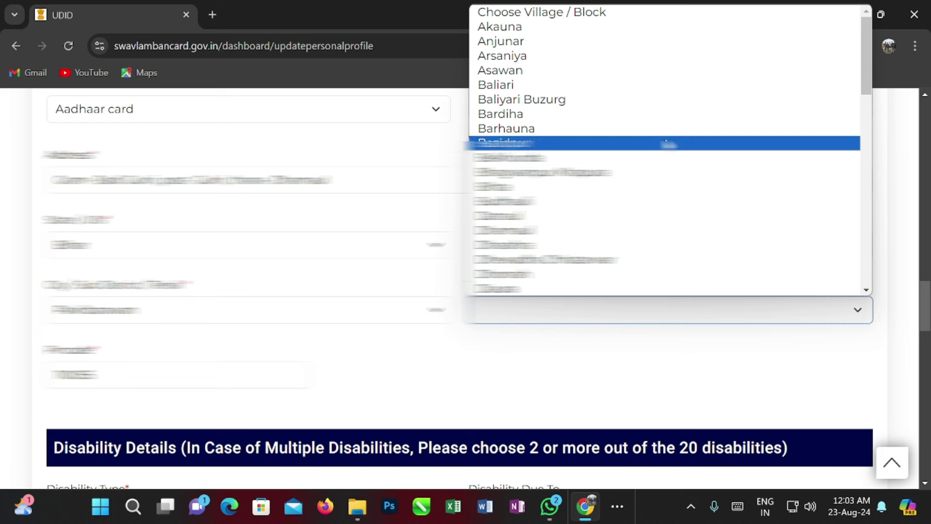
scroll(662, 192, down, 5)
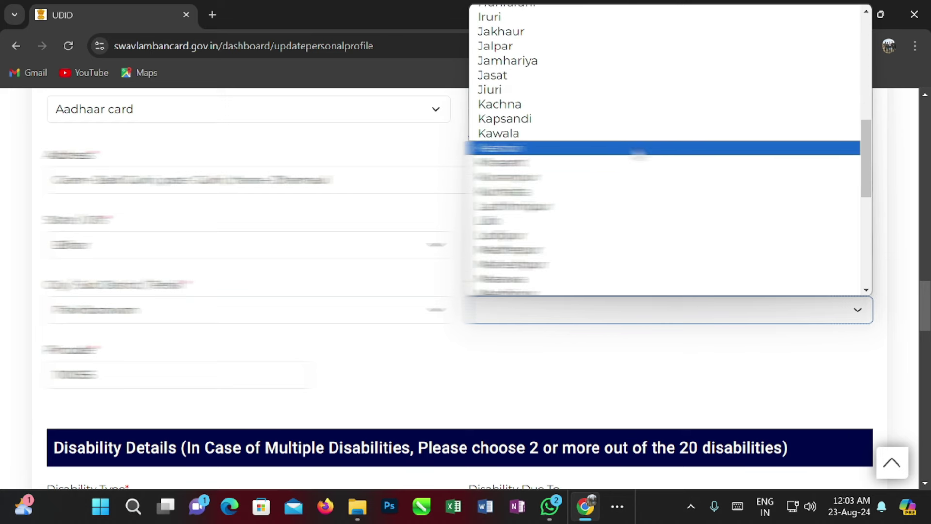
scroll(640, 149, up, 4)
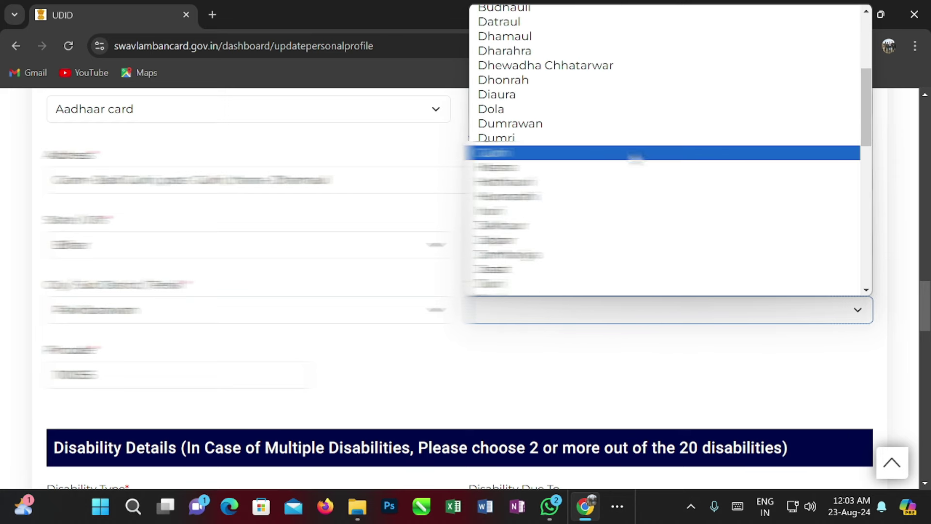
click(636, 153)
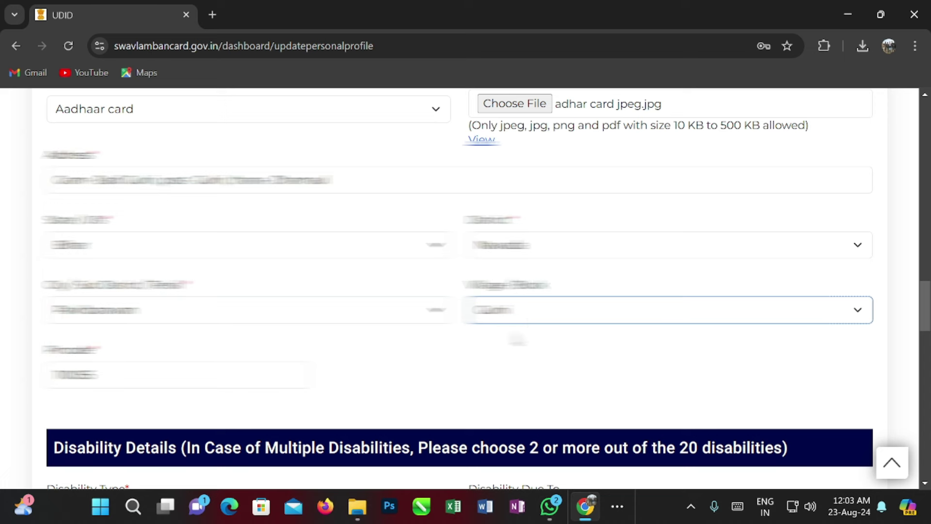
click(272, 367)
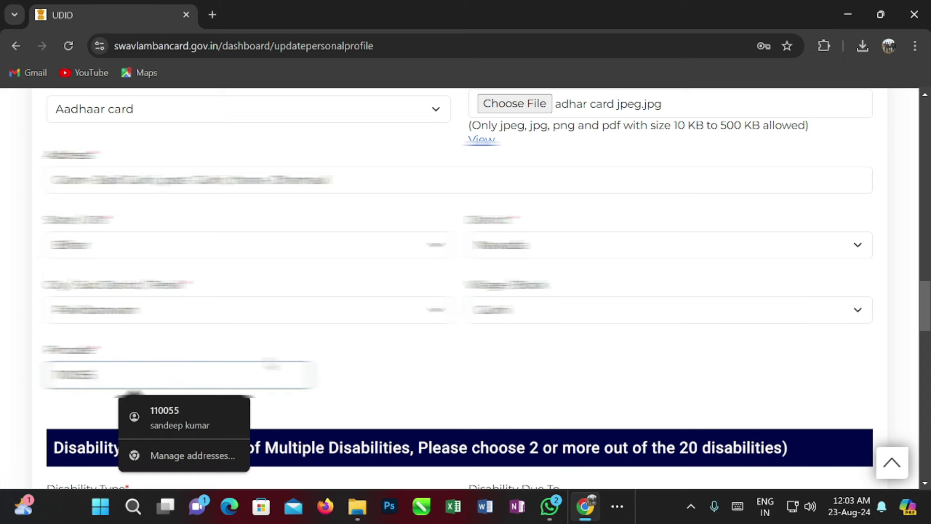
key(BackSpace)
key(BackSpace)
key(BackSpace)
key(BackSpace)
key(BackSpace)
key(BackSpace)
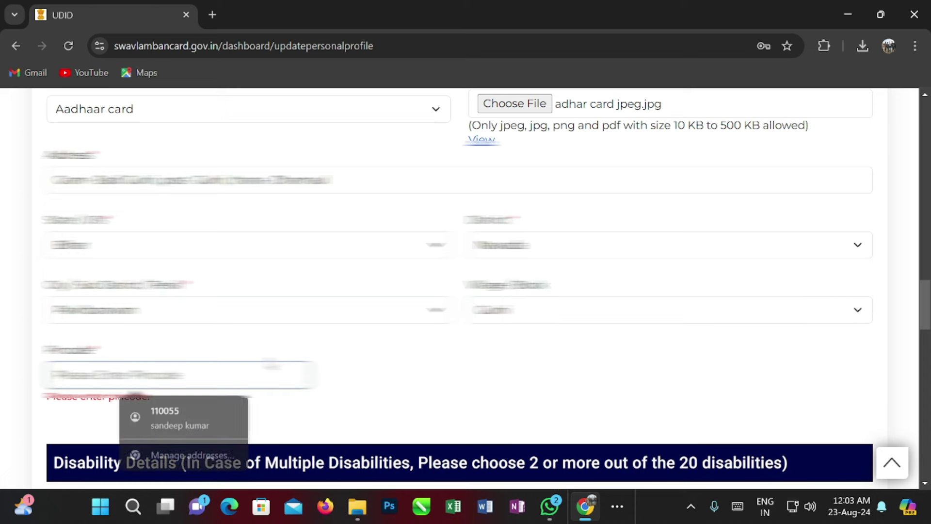
text(8251)
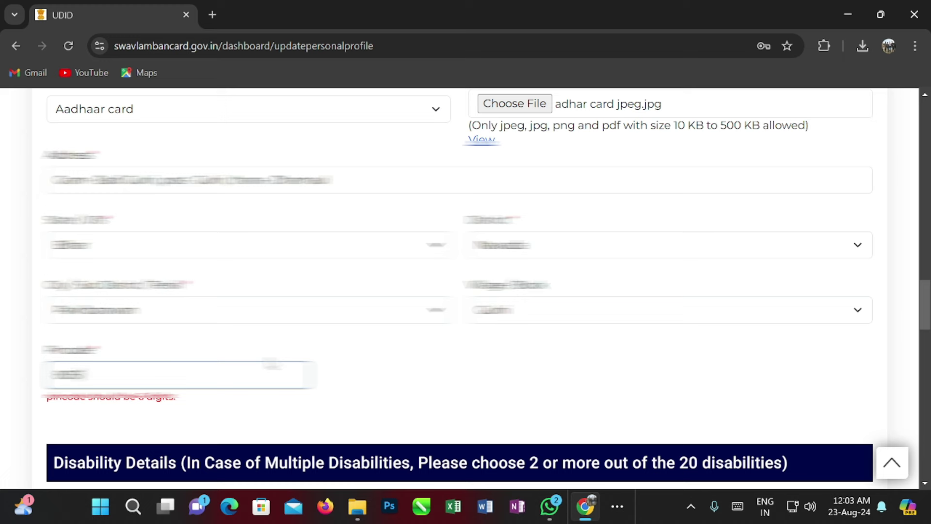
text(06)
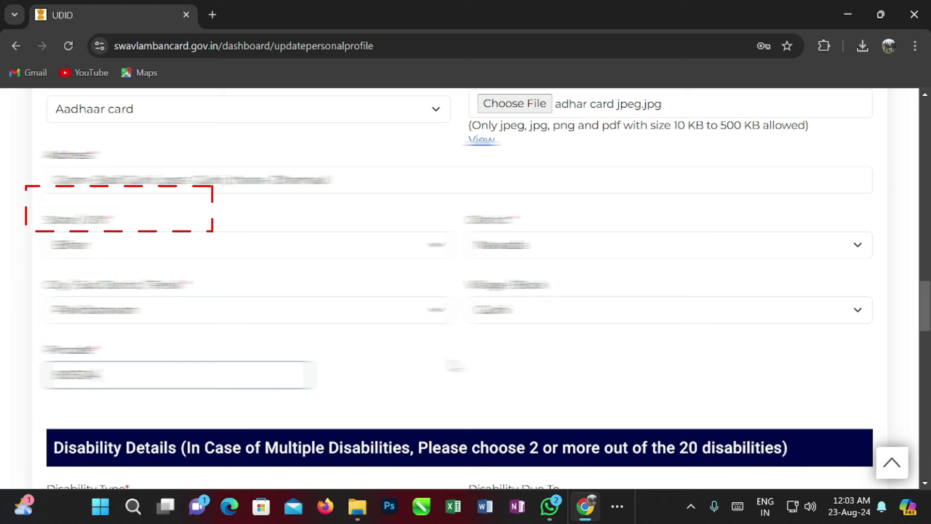
- Set Disability Due To to Infection and Disability Since to 2012
scroll(459, 369, down, 2)
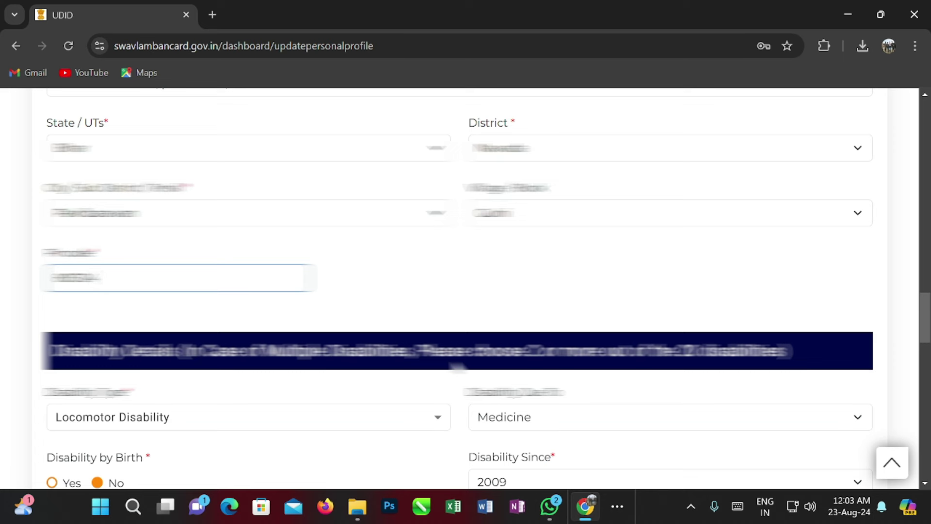
scroll(459, 368, down, 2)
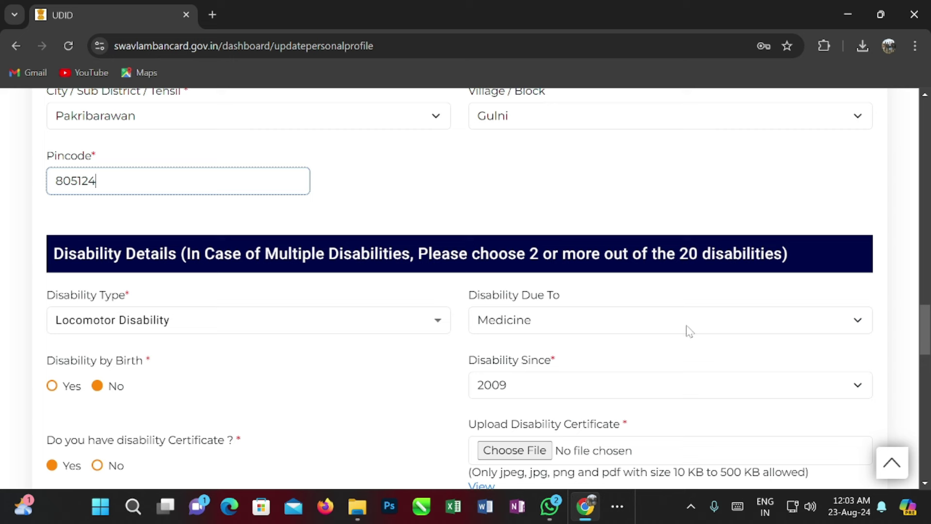
click(759, 330)
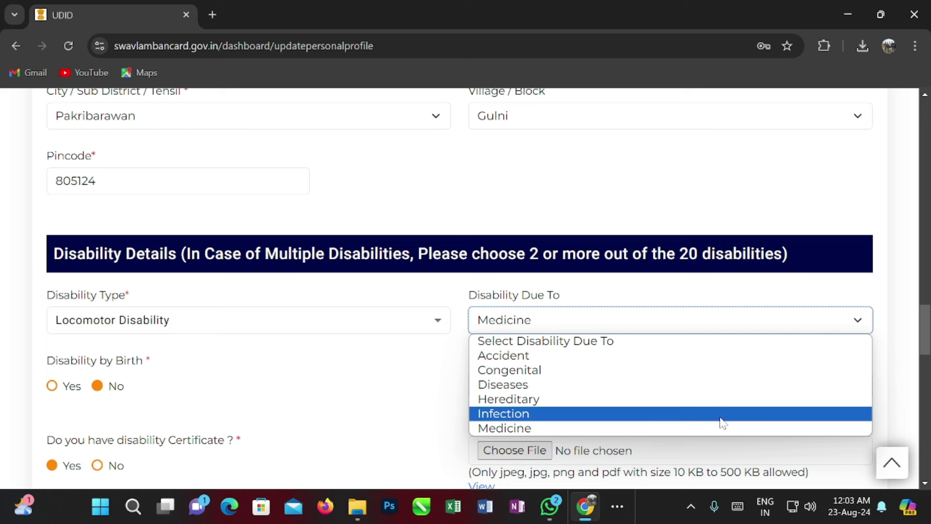
click(720, 418)
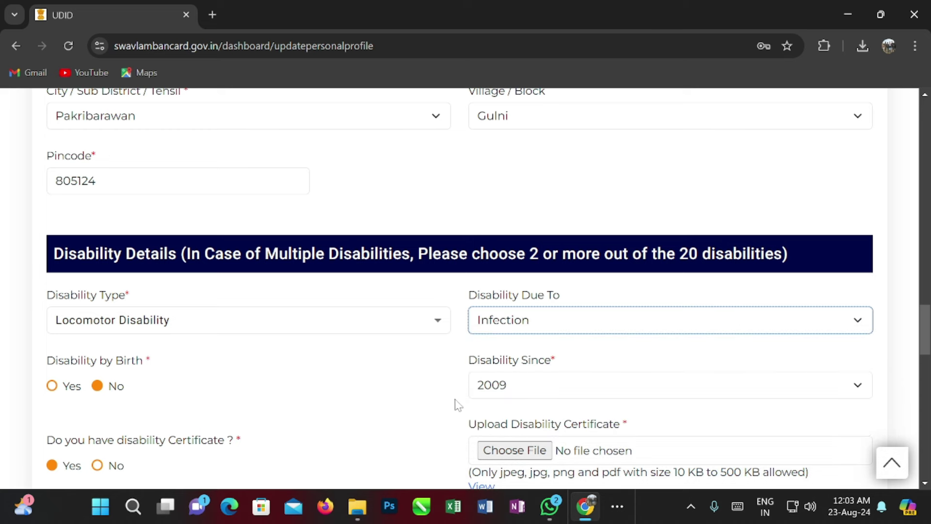
scroll(355, 407, down, 2)
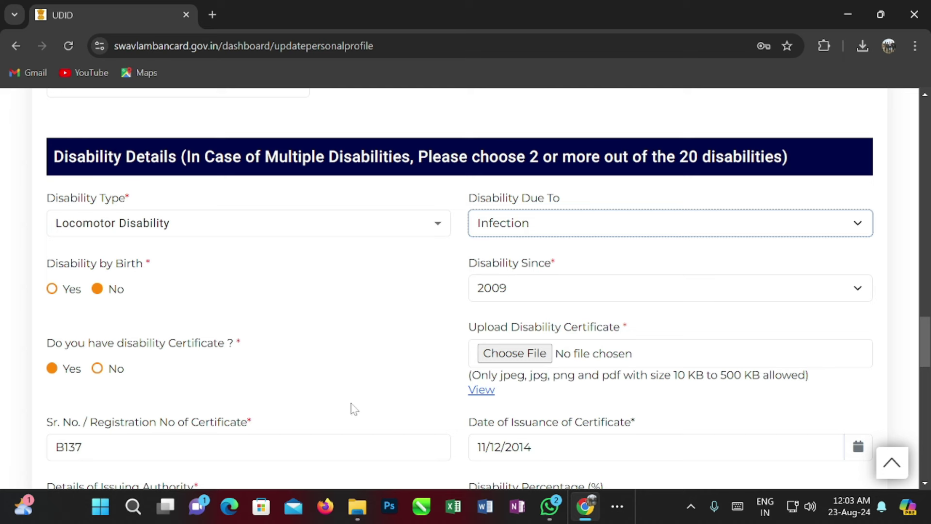
click(745, 297)
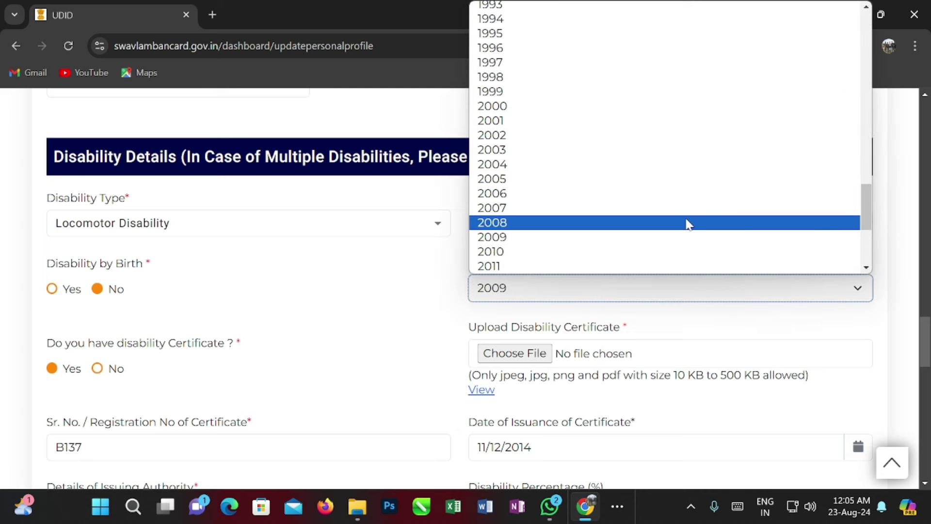
scroll(689, 225, up, 3)
scroll(674, 209, down, 7)
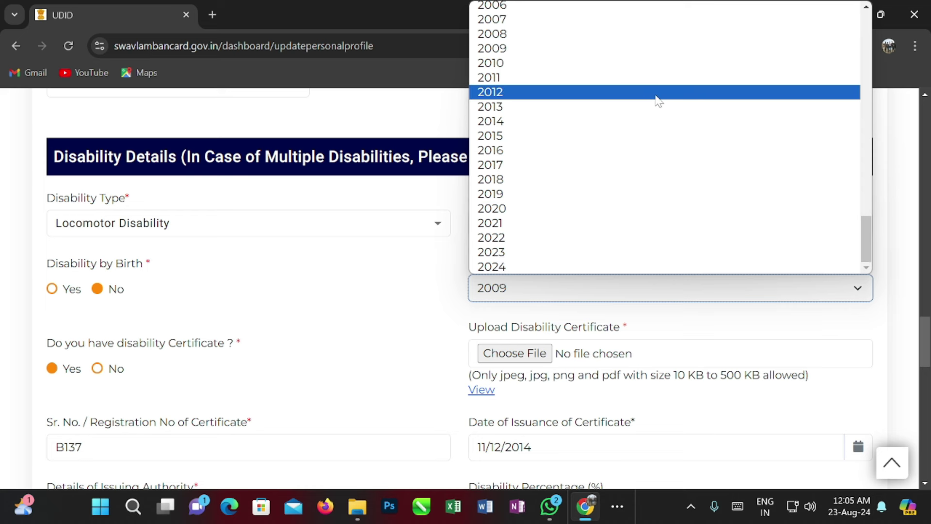
click(657, 93)
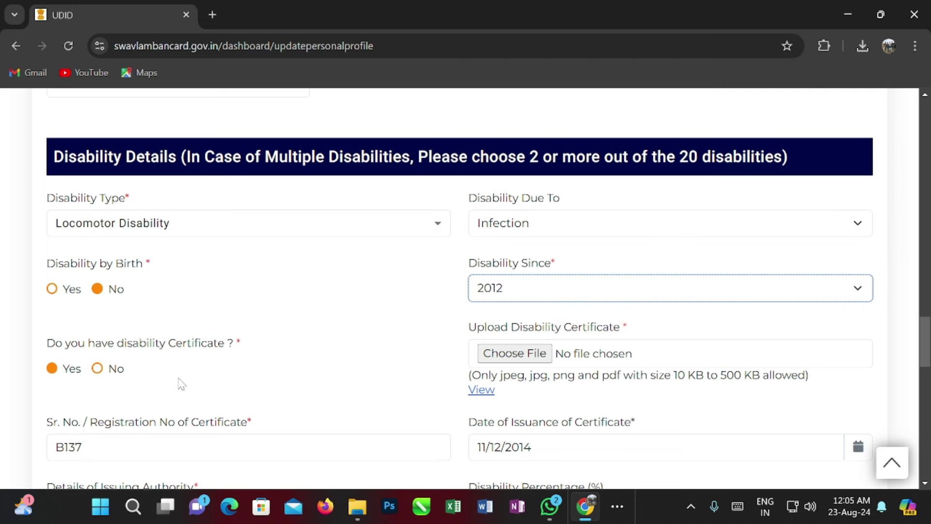
- Upload 'disbility certificate.jpg' as the disability certificate and view it enlarged in a preview tab
click(52, 369)
click(508, 358)
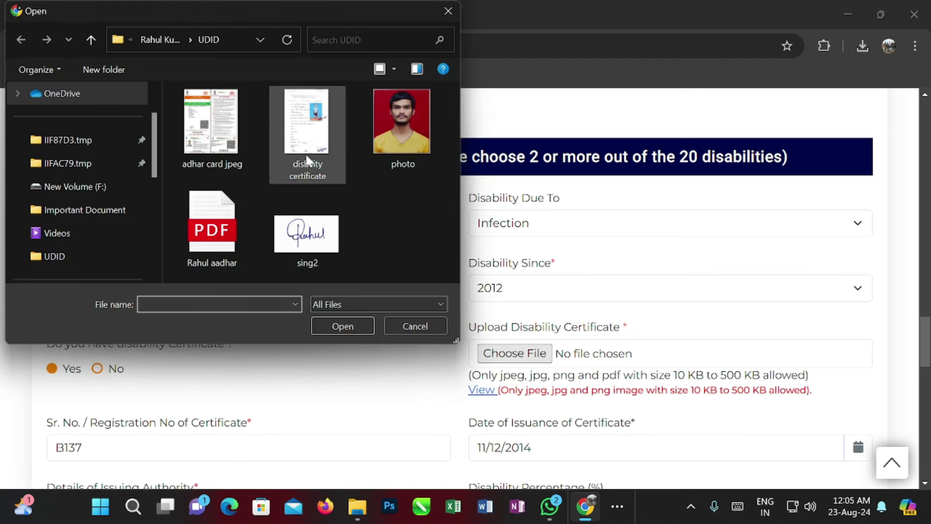
click(307, 131)
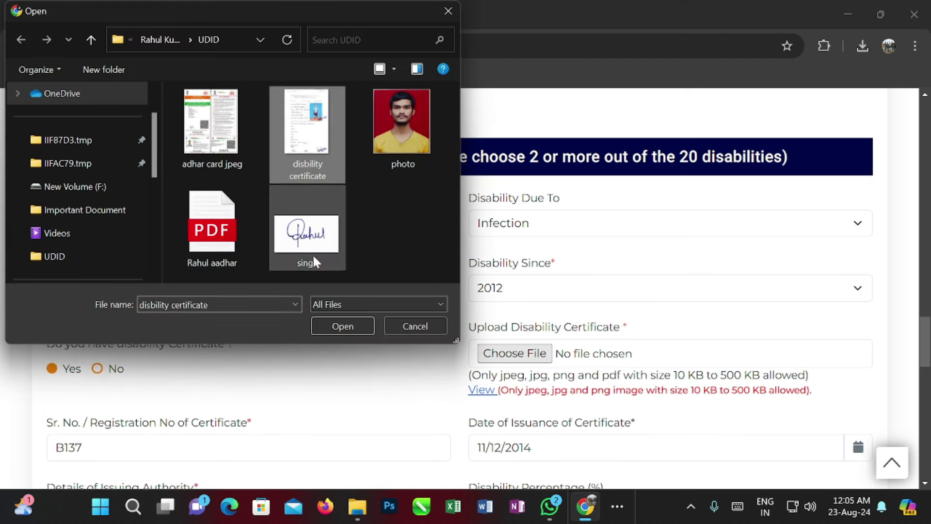
click(342, 327)
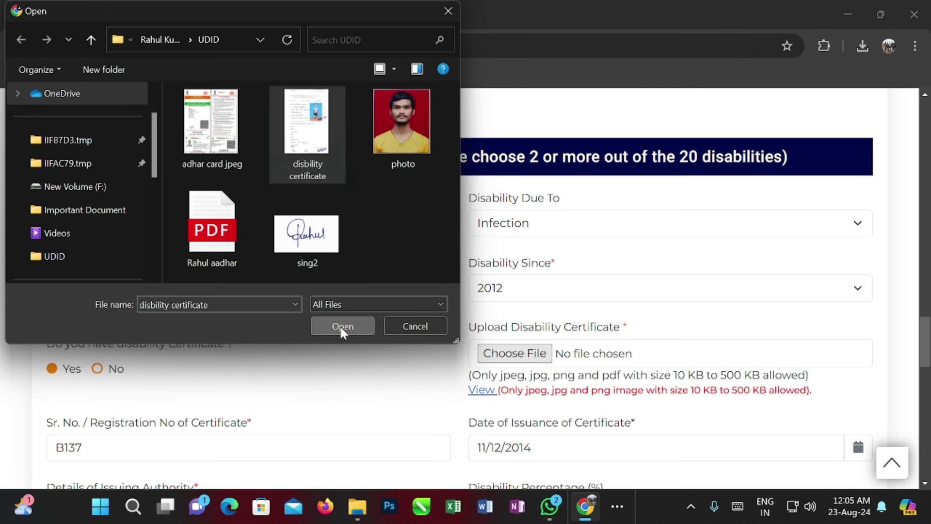
click(494, 389)
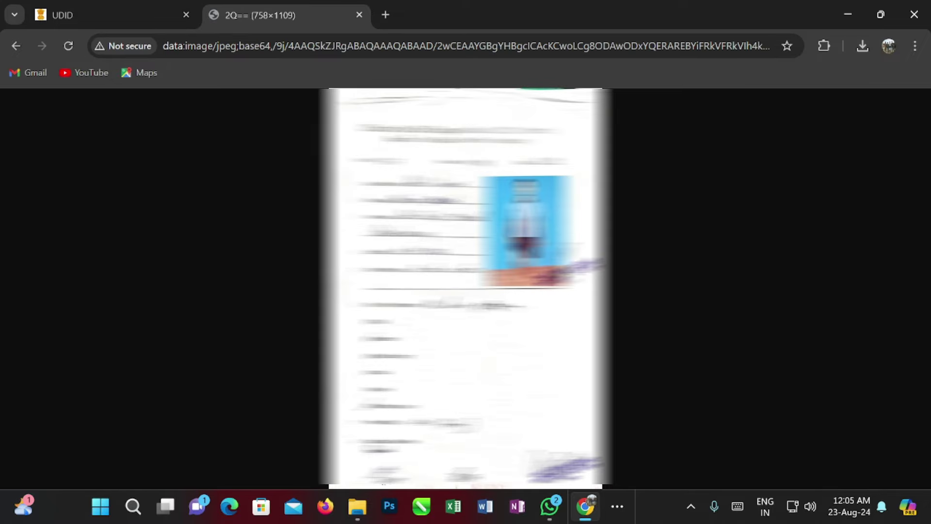
click(472, 325)
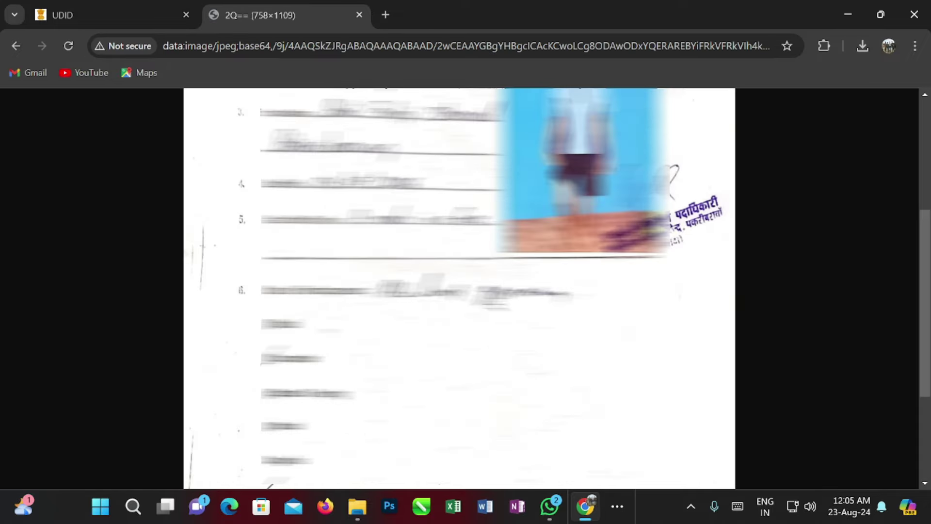
scroll(459, 288, down, 1)
scroll(459, 288, down, 2)
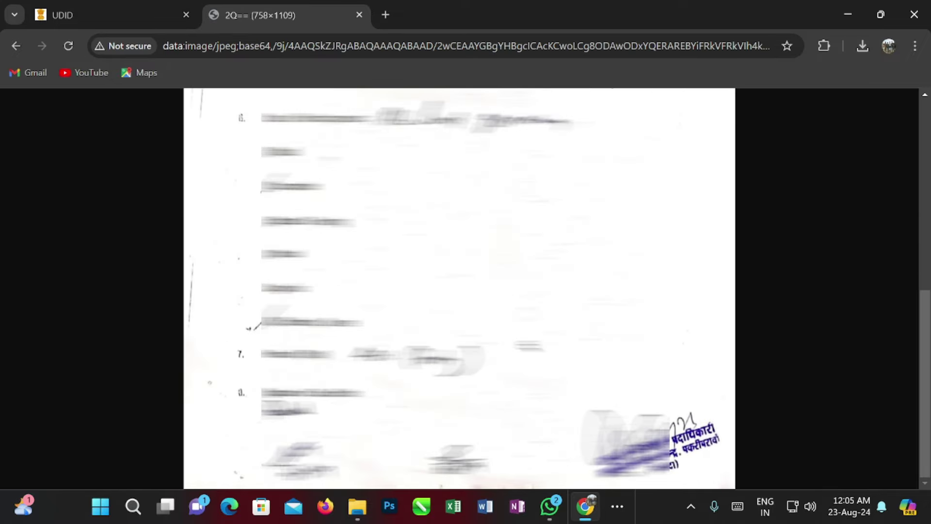
- Edit the certificate registration number to match the memo number shown on the certificate image
scroll(459, 289, up, 5)
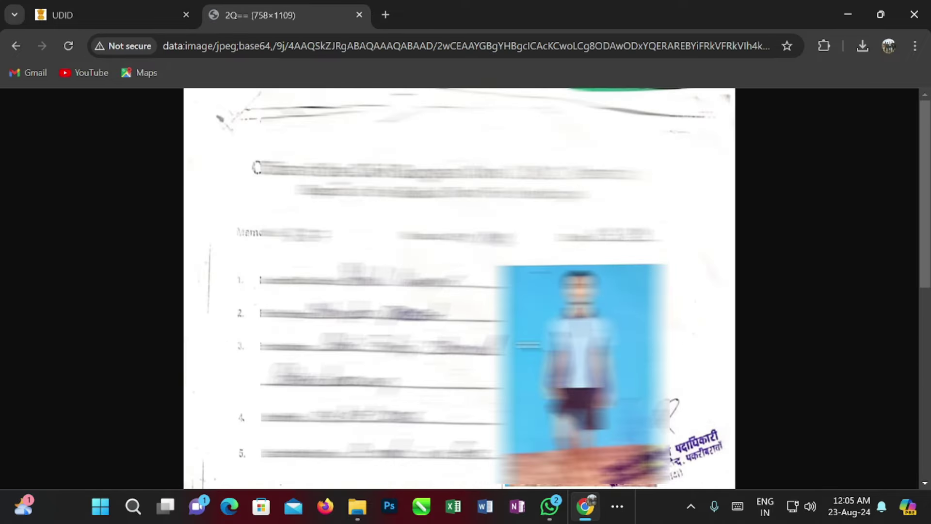
click(354, 15)
scroll(451, 259, down, 2)
scroll(459, 288, down, 2)
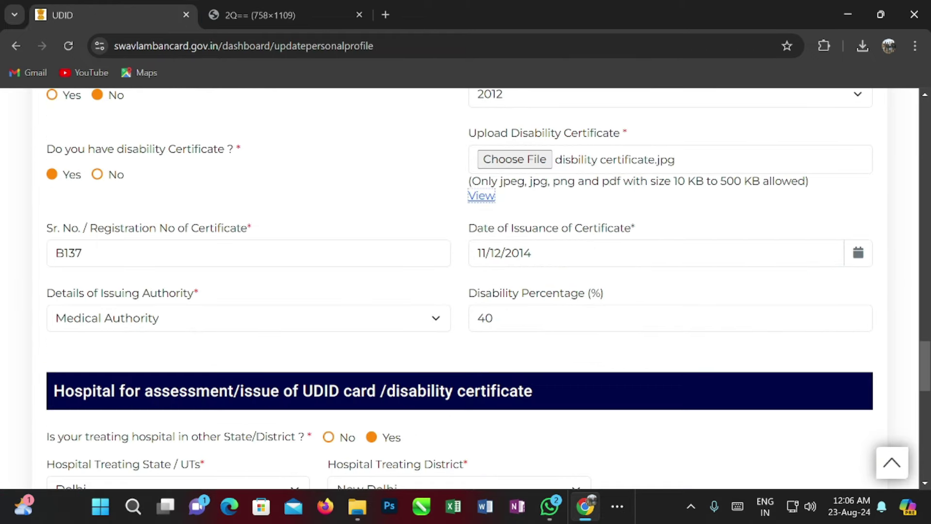
click(68, 253)
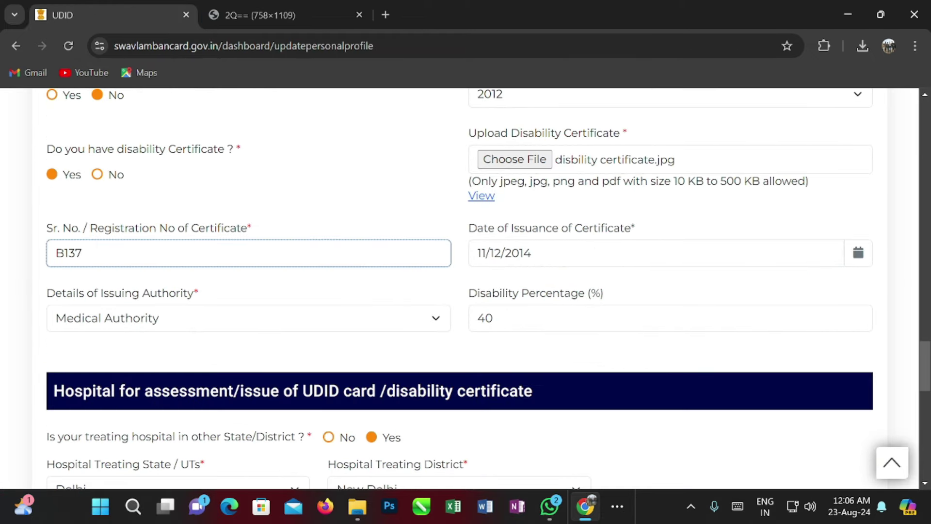
key(BackSpace)
text(.)
click(289, 10)
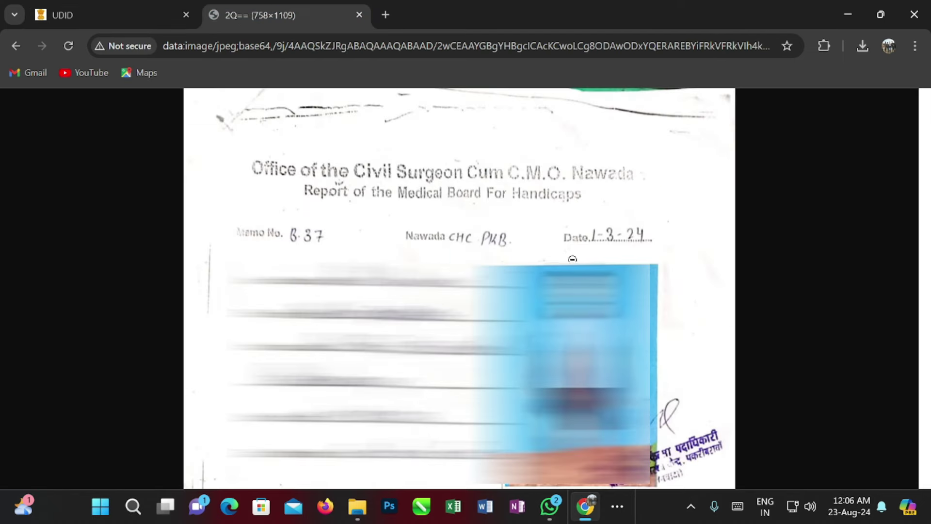
click(124, 8)
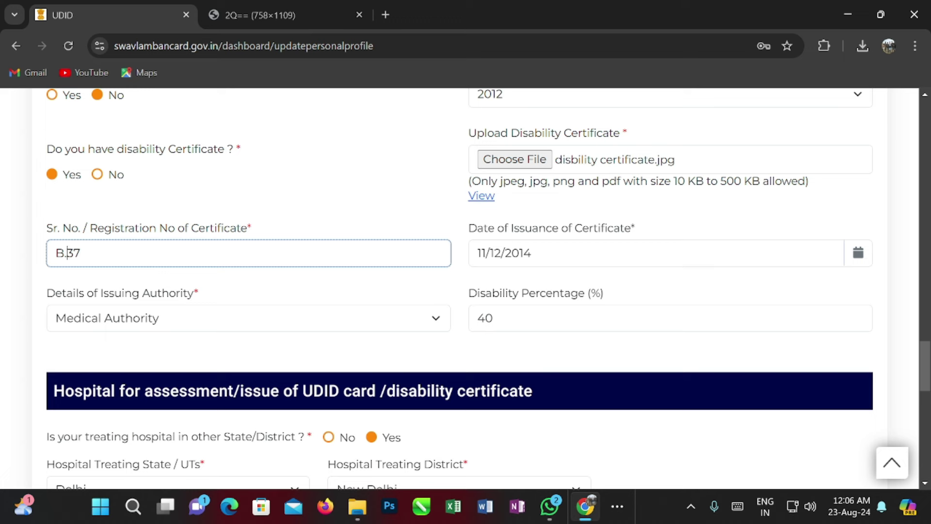
text(.)
click(703, 243)
- Set the certificate's issuance date to 01/03/2024 using the calendar
click(865, 261)
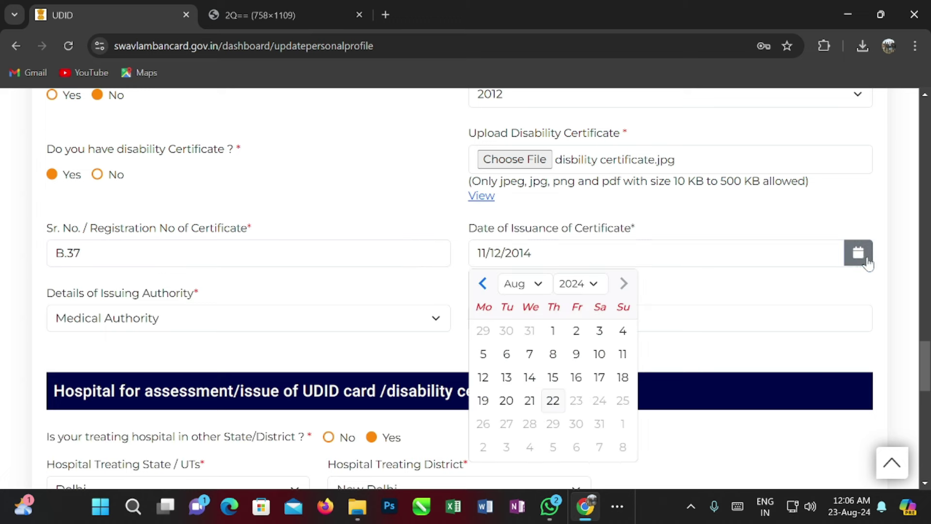
click(539, 287)
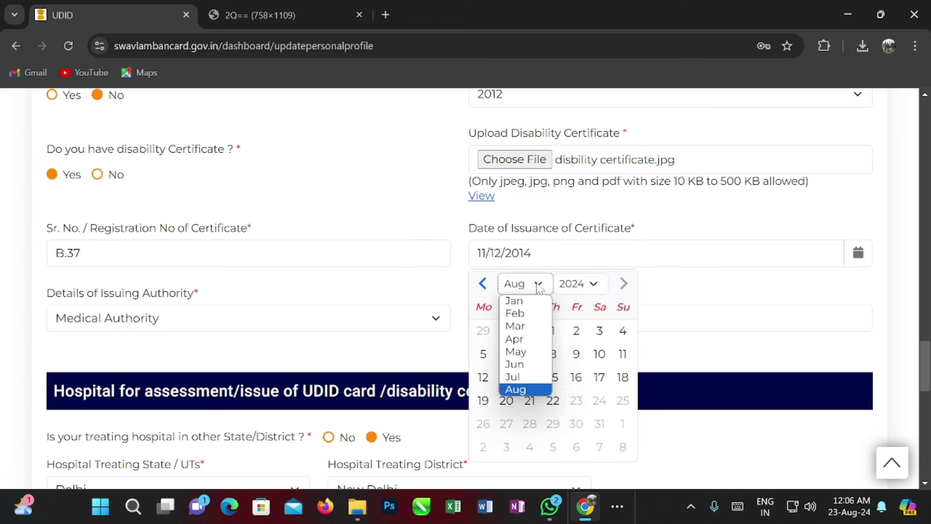
click(535, 325)
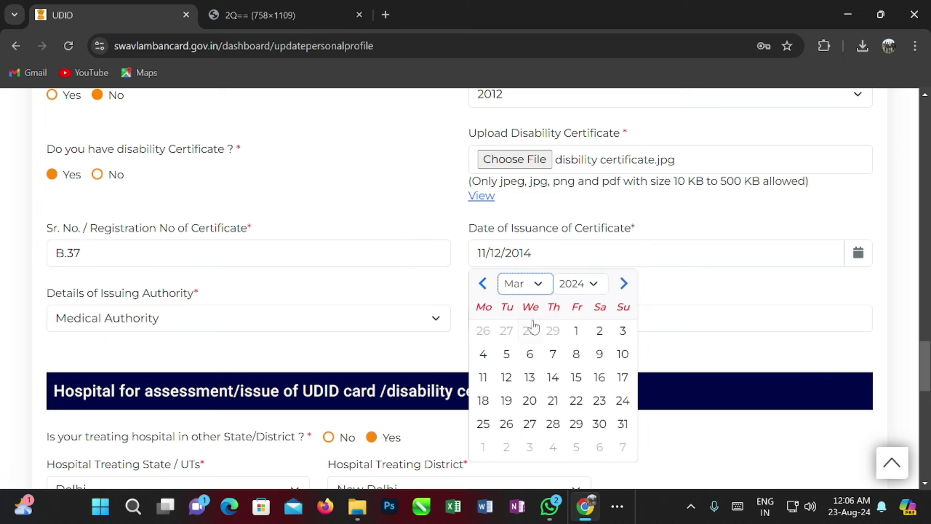
click(576, 332)
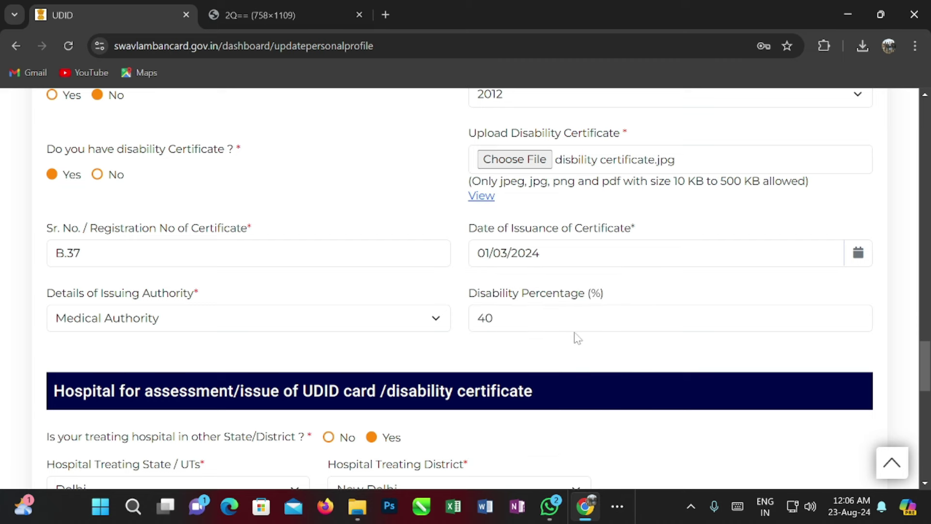
scroll(577, 338, down, 2)
- Choose Medical Authority as the issuing authority, leaving disability percentage at 40
click(429, 223)
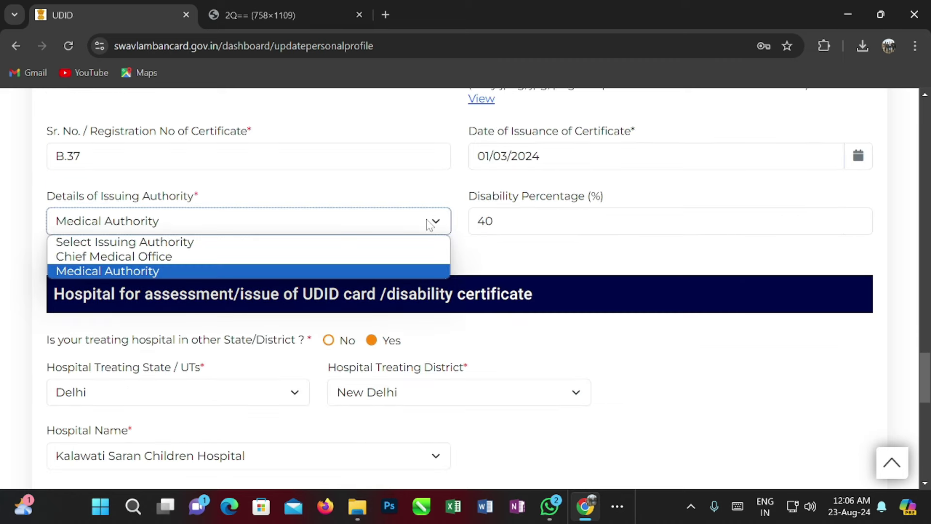
click(362, 270)
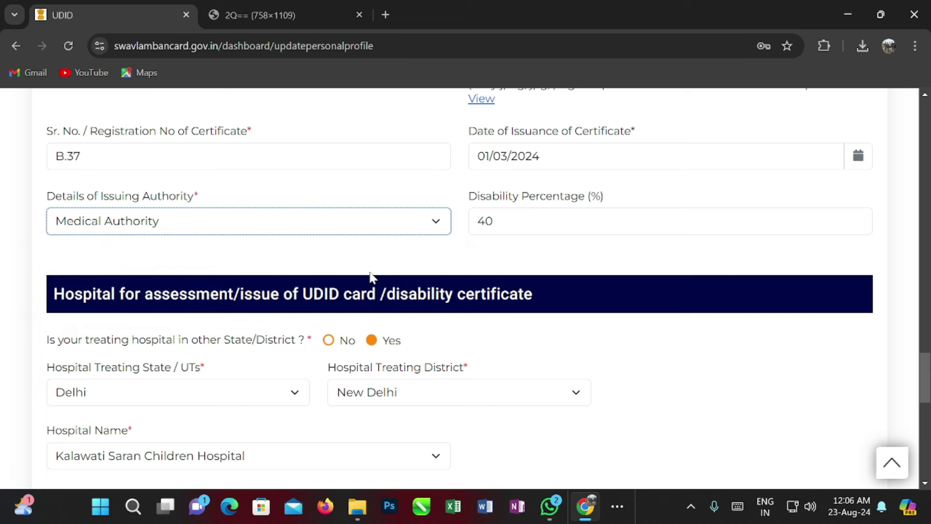
click(493, 221)
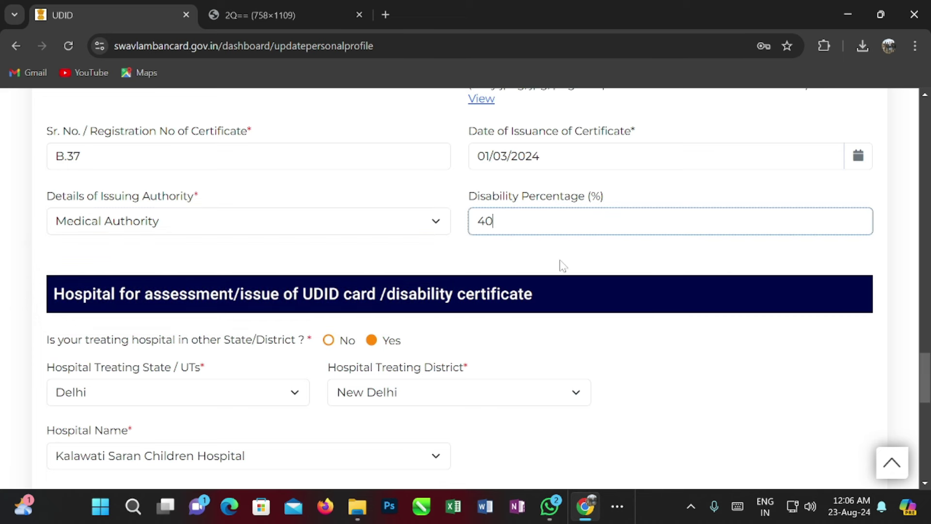
scroll(563, 266, down, 2)
click(652, 278)
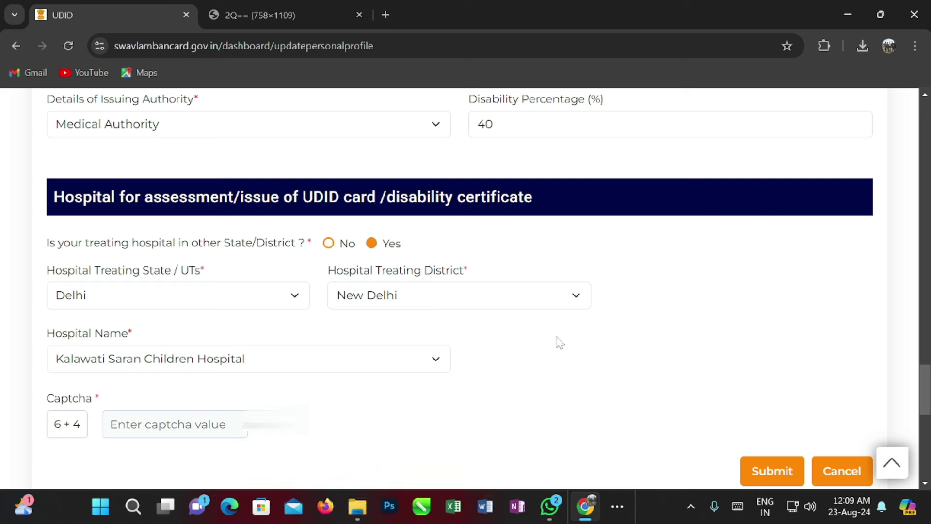
- Answer the 6 + 4 captcha with 10
scroll(491, 367, down, 2)
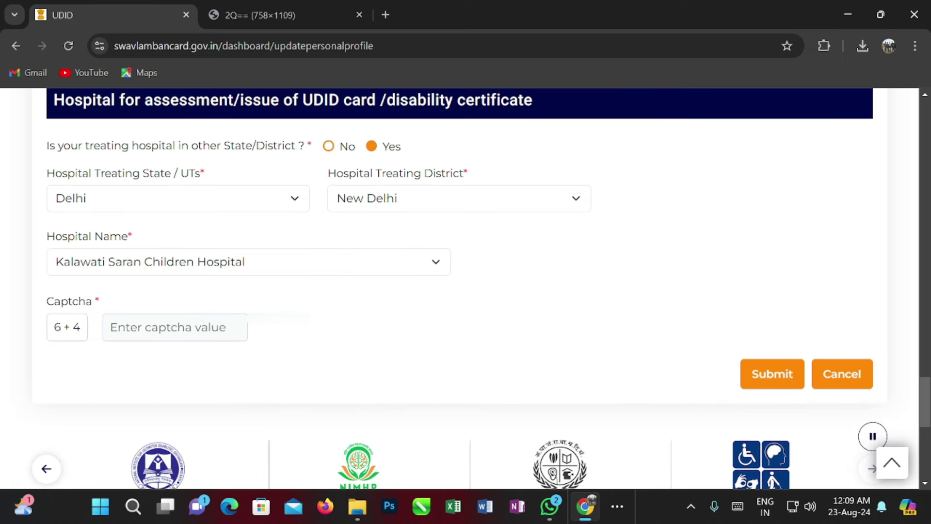
click(160, 327)
text(10)
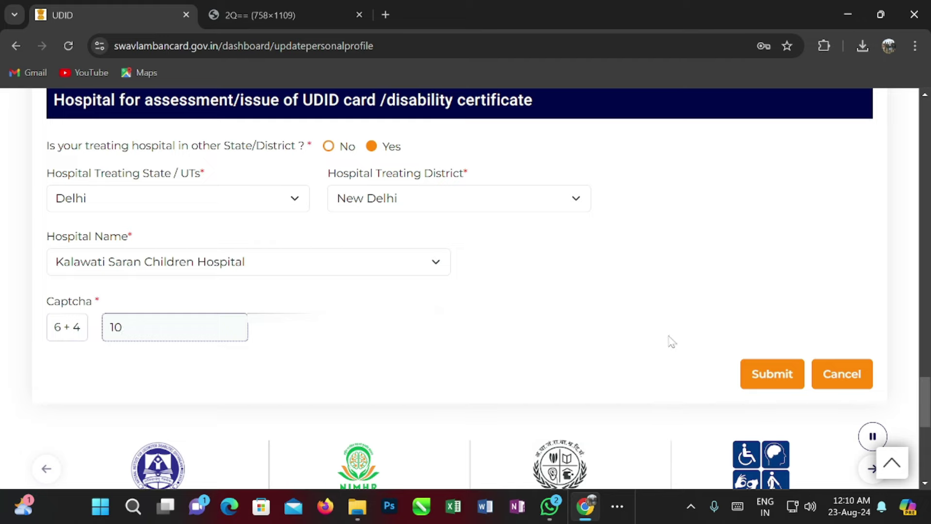
- Review the filled profile form and submit it to reach the Thank You page
scroll(466, 291, up, 3)
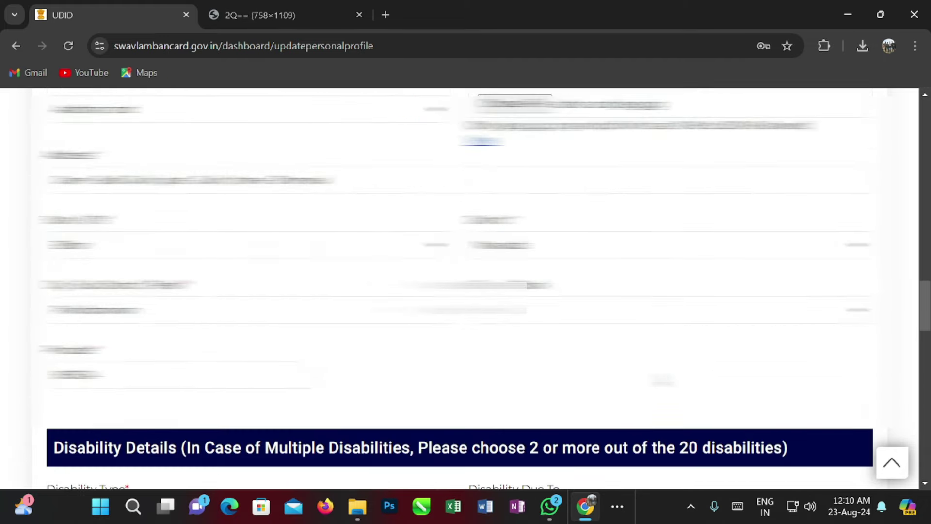
scroll(466, 291, up, 3)
scroll(465, 291, up, 3)
scroll(466, 291, up, 5)
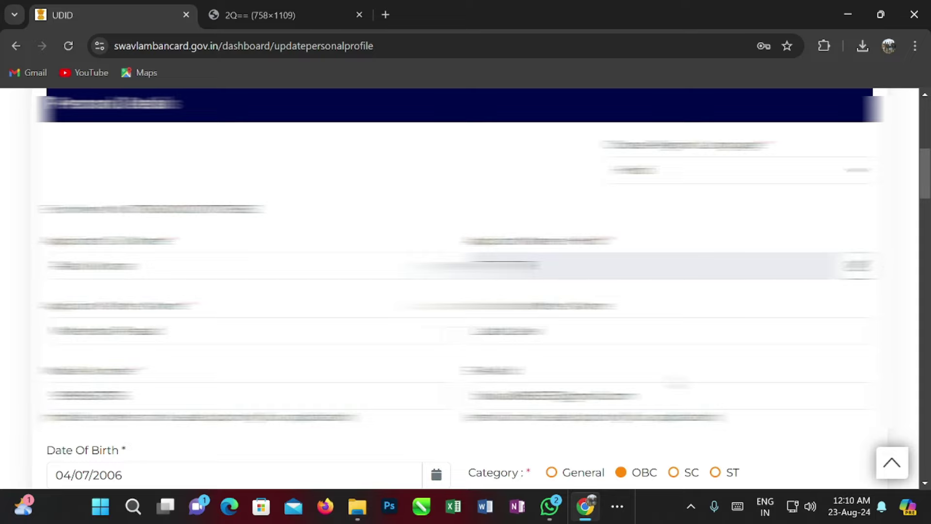
scroll(465, 291, down, 5)
scroll(465, 291, down, 5)
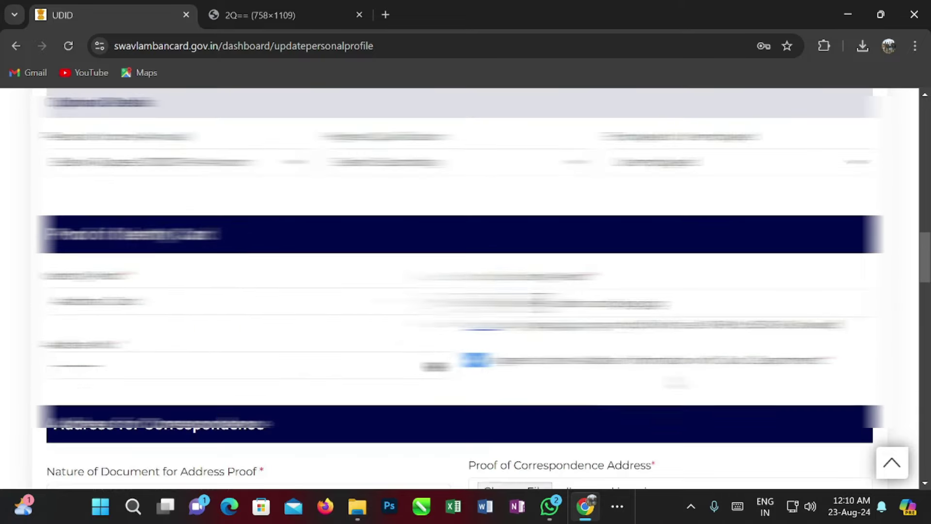
scroll(465, 291, down, 5)
scroll(466, 291, up, 5)
scroll(466, 291, up, 5)
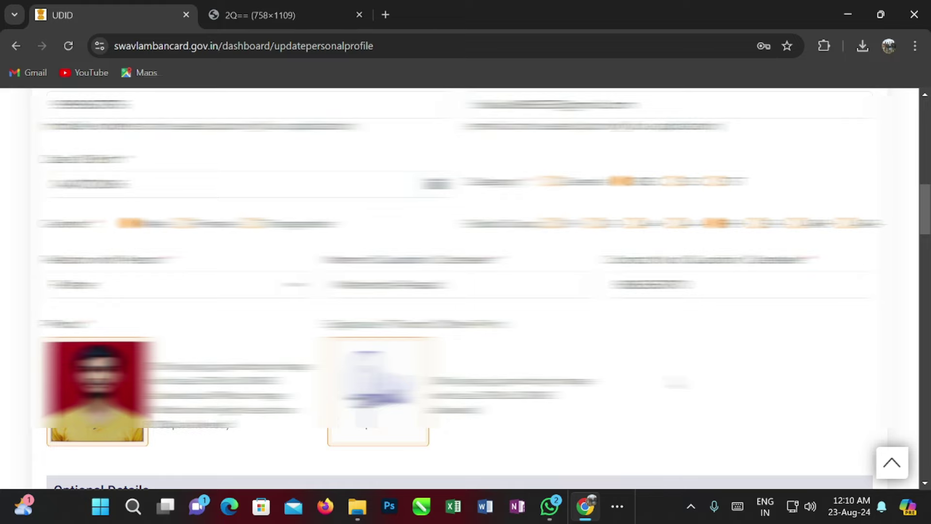
scroll(466, 291, down, 5)
scroll(465, 291, down, 5)
scroll(466, 291, down, 5)
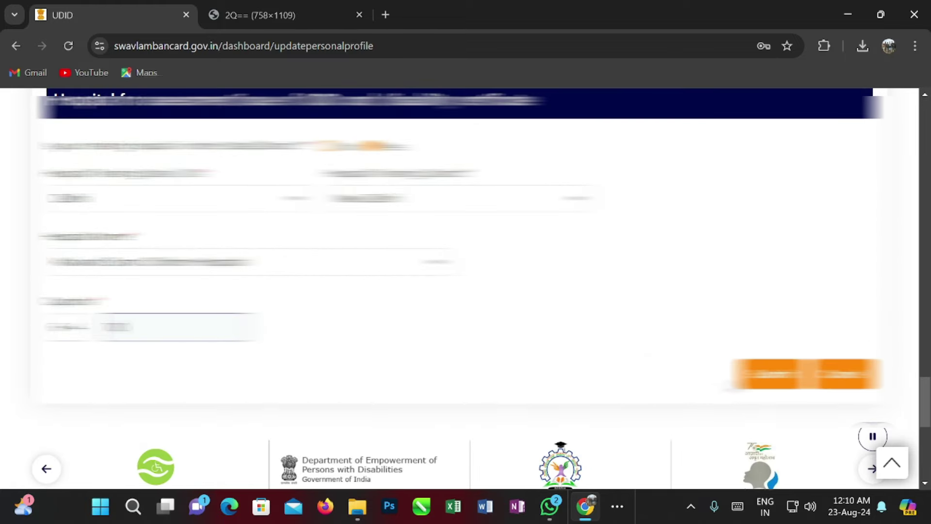
click(772, 374)
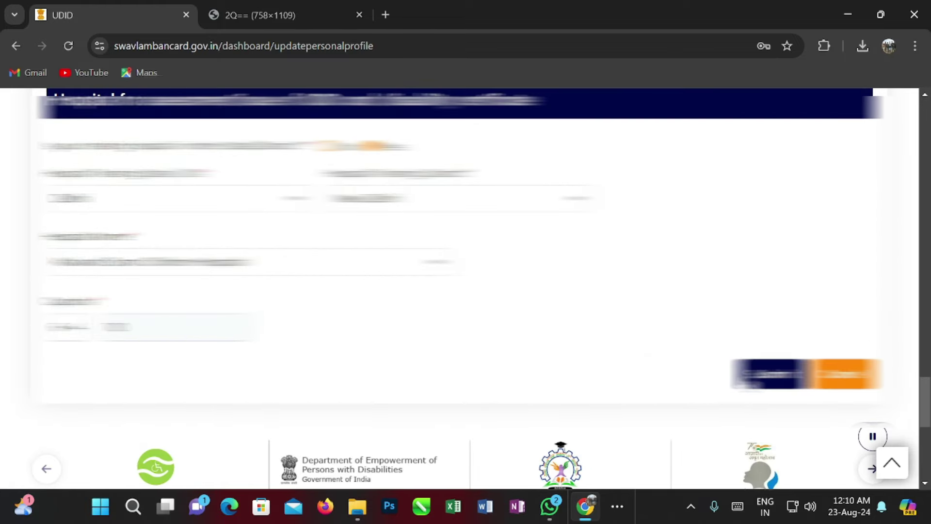
click(770, 378)
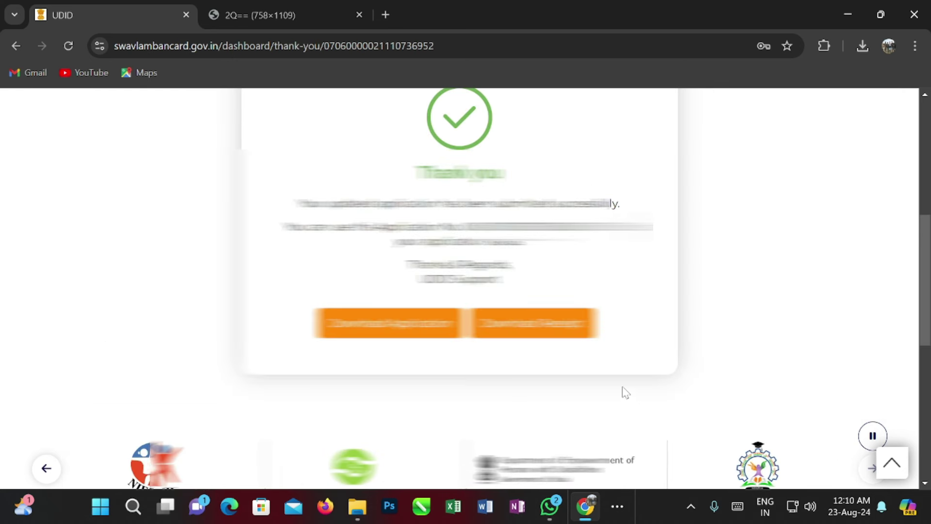
- Save Downloadapplication.pdf and the receipt PDF into the UDID folder
click(429, 335)
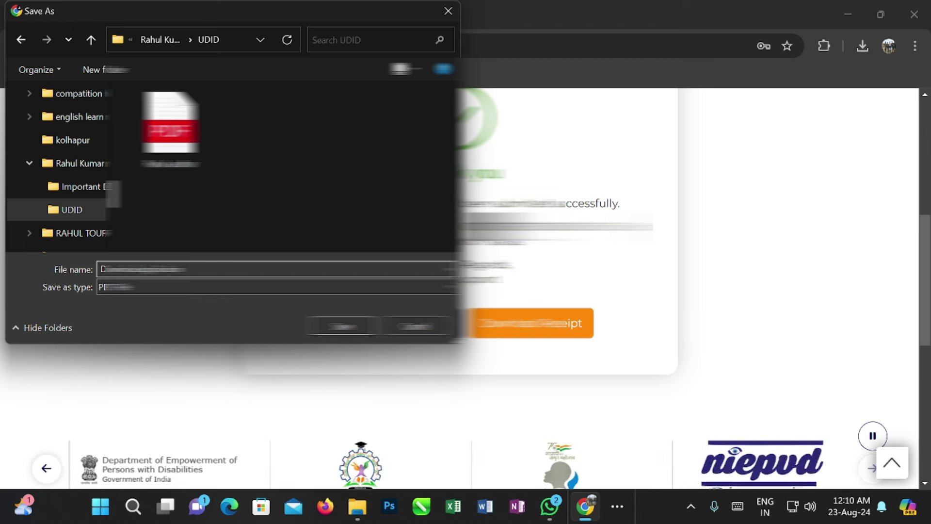
key(Return)
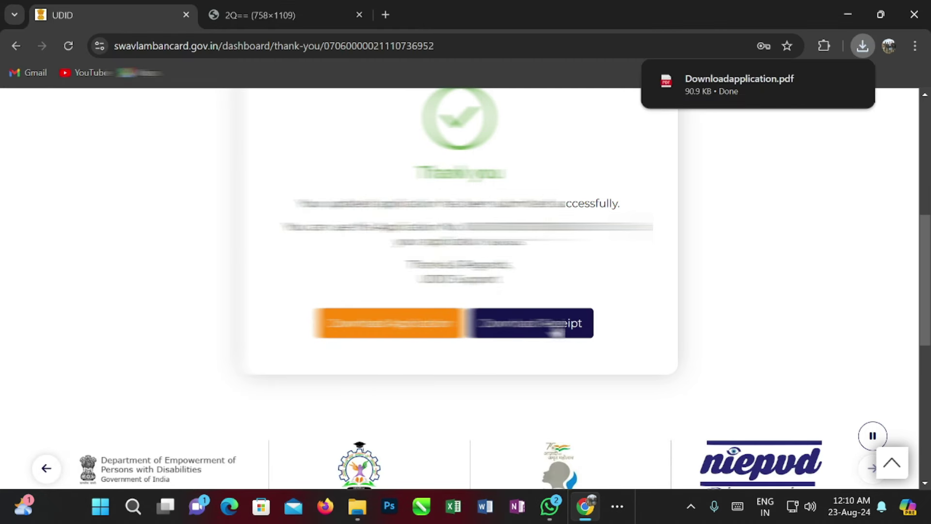
click(521, 324)
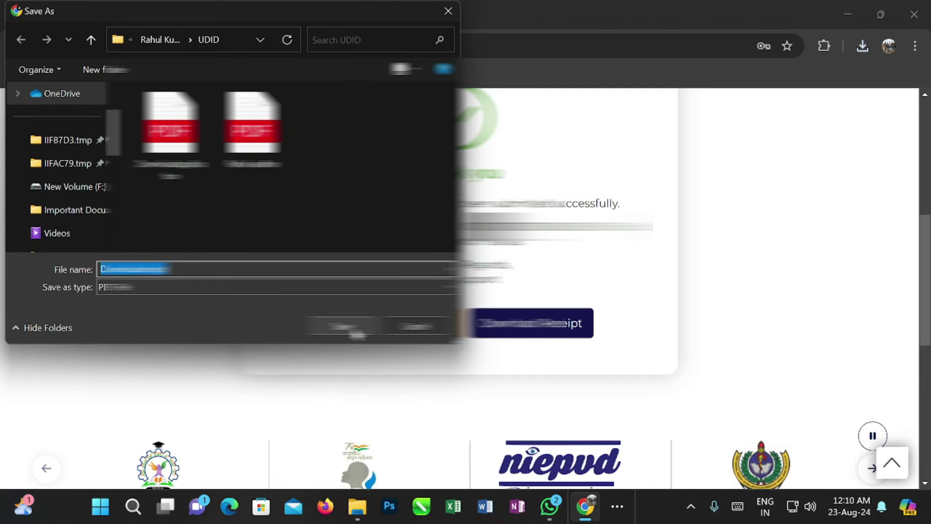
click(350, 328)
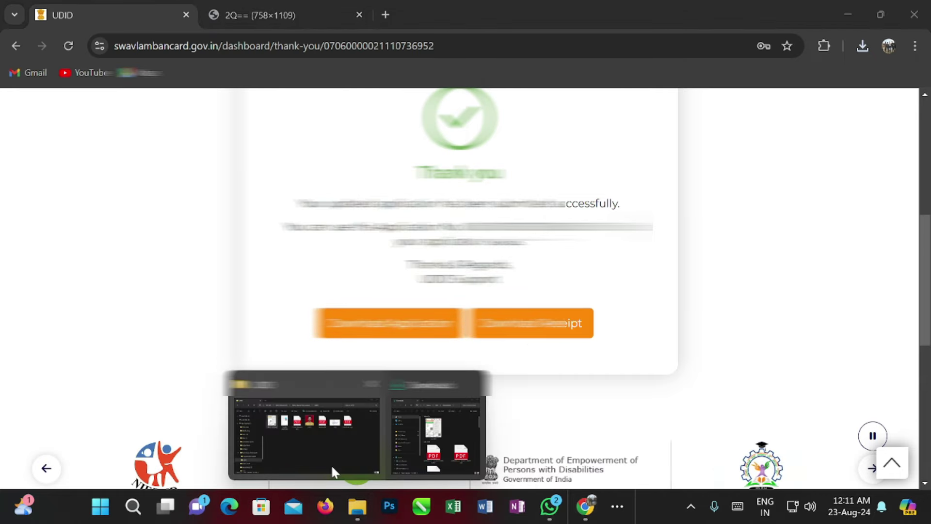
- Open Downloadapplication.pdf in Edge, zoom in to review the acknowledgement, and exit full screen
click(329, 453)
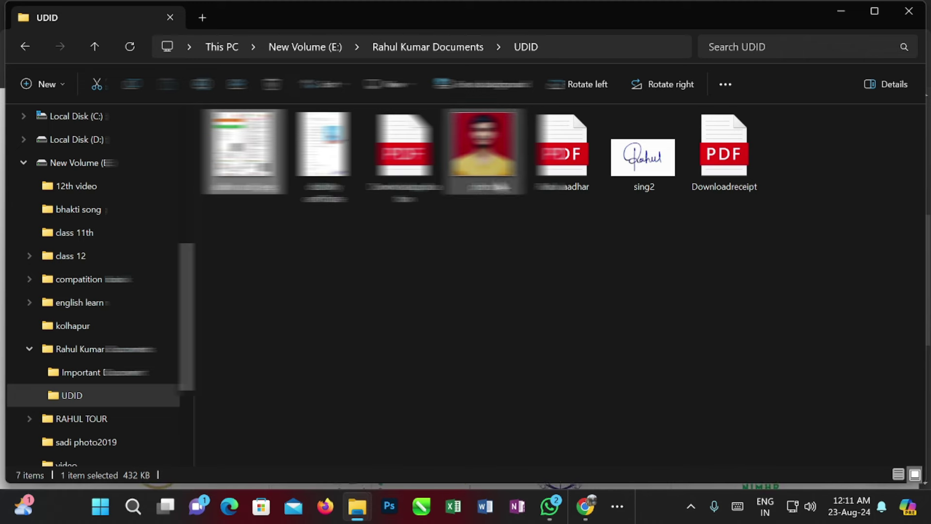
double_click(404, 146)
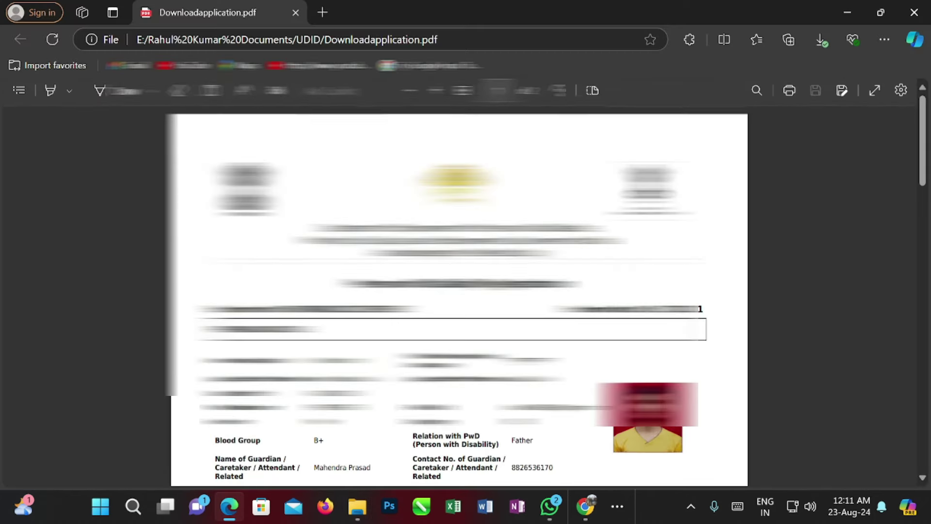
scroll(459, 296, down, 3)
scroll(459, 296, down, 2)
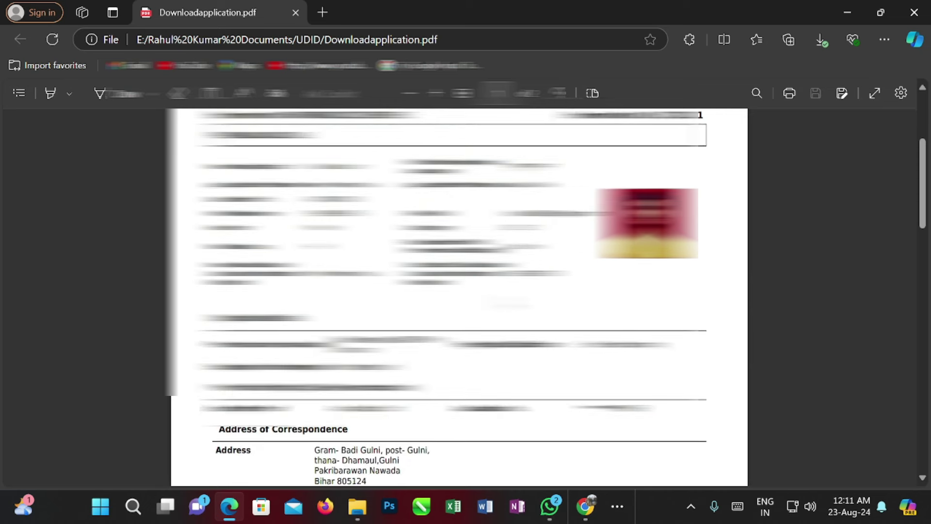
scroll(459, 296, up, 3)
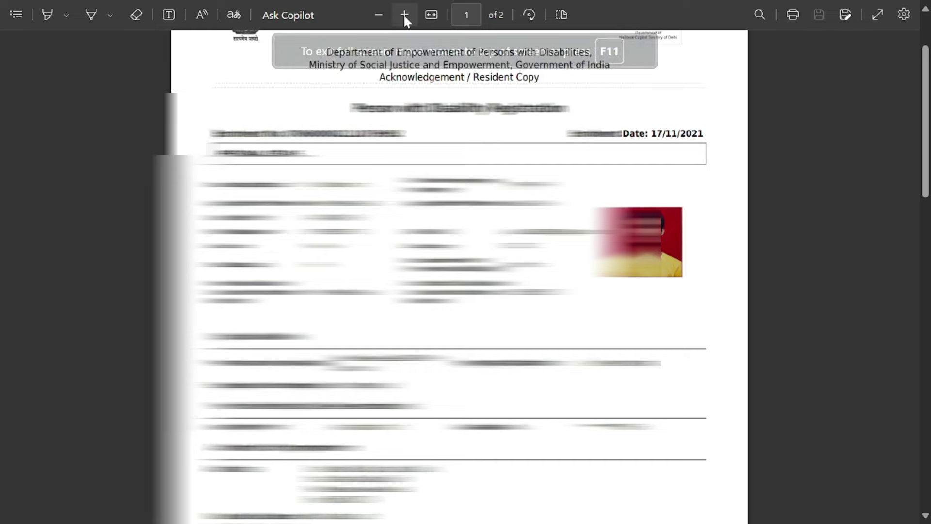
click(404, 15)
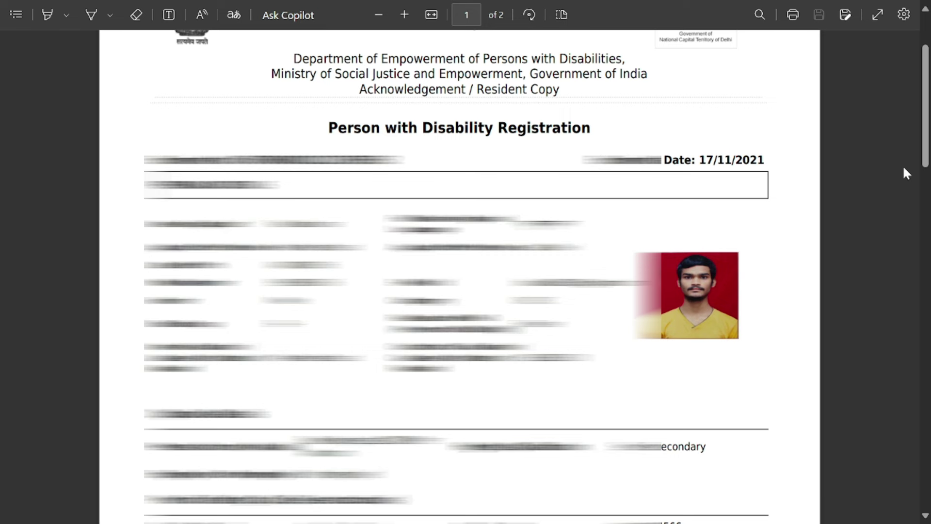
scroll(715, 222, up, 3)
key(F11)
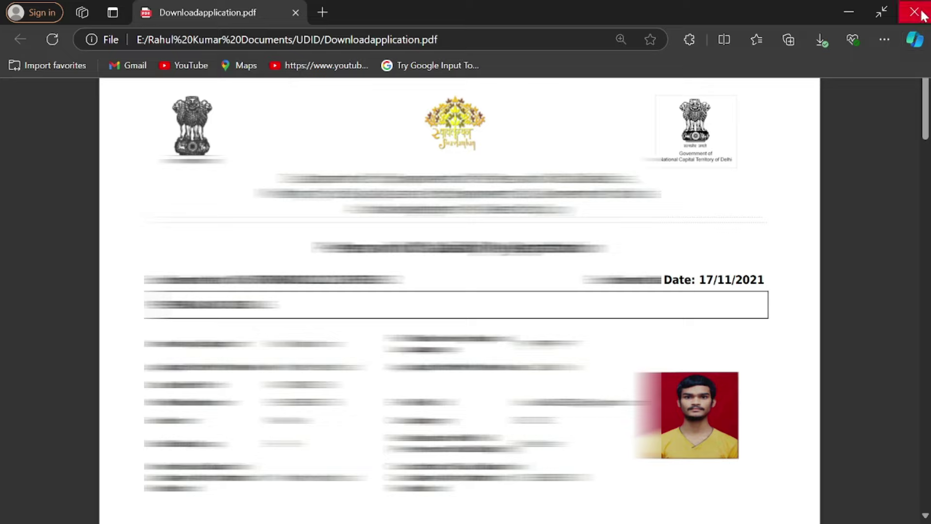
- Close the PDF, select Downloadreceipt in the UDID folder, and return to Chrome's Thank You page
click(914, 11)
click(713, 166)
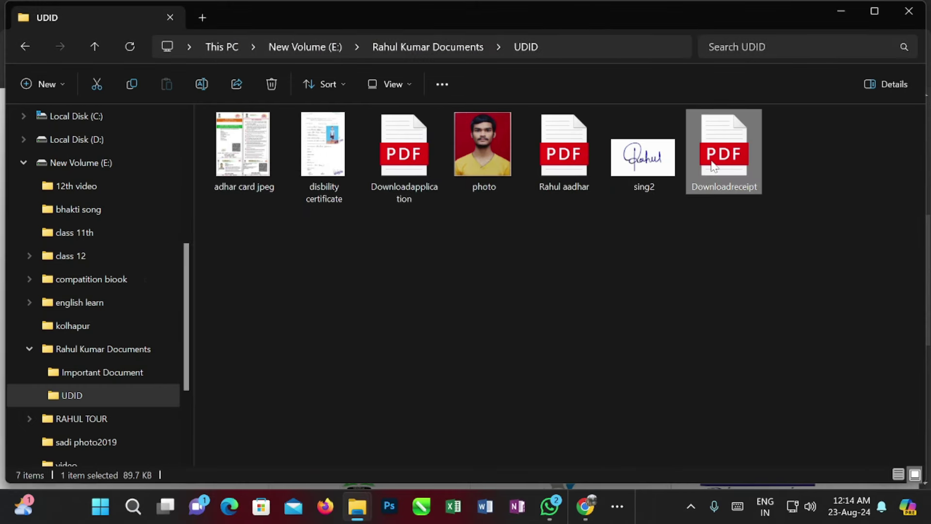
key(alt+Tab)
scroll(351, 253, up, 2)
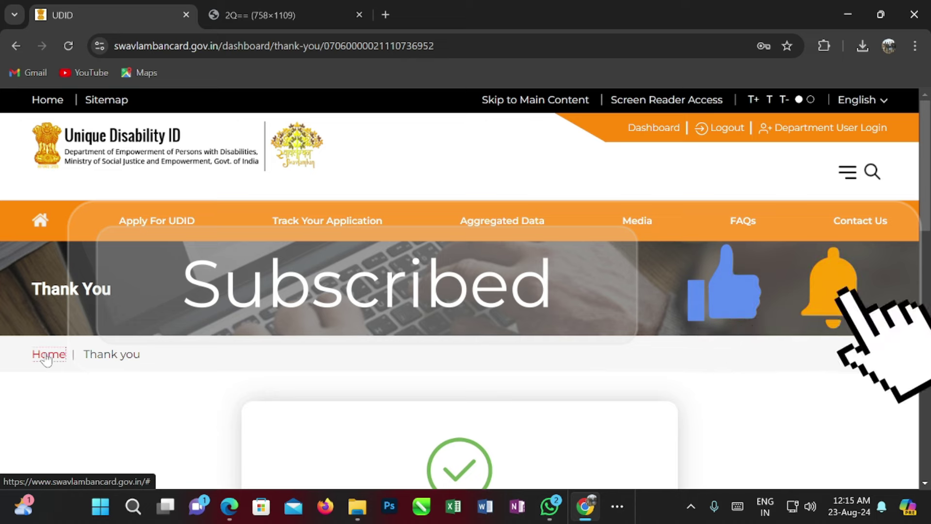
- Go Home, then open the My Account dashboard showing the application successfully submitted
click(46, 357)
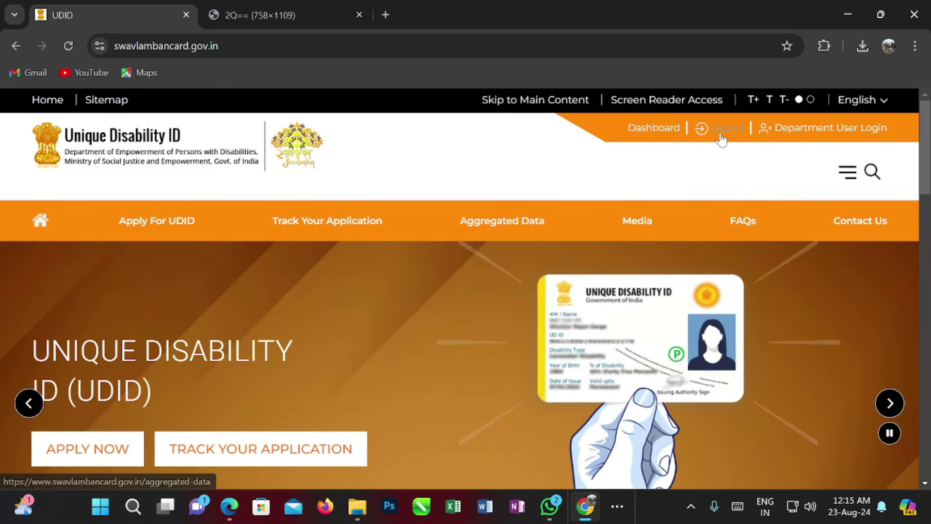
click(665, 129)
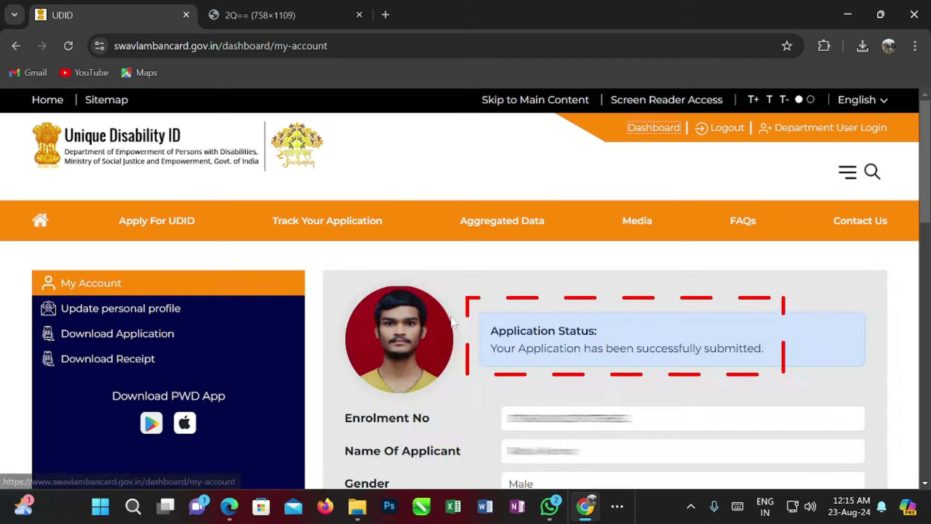